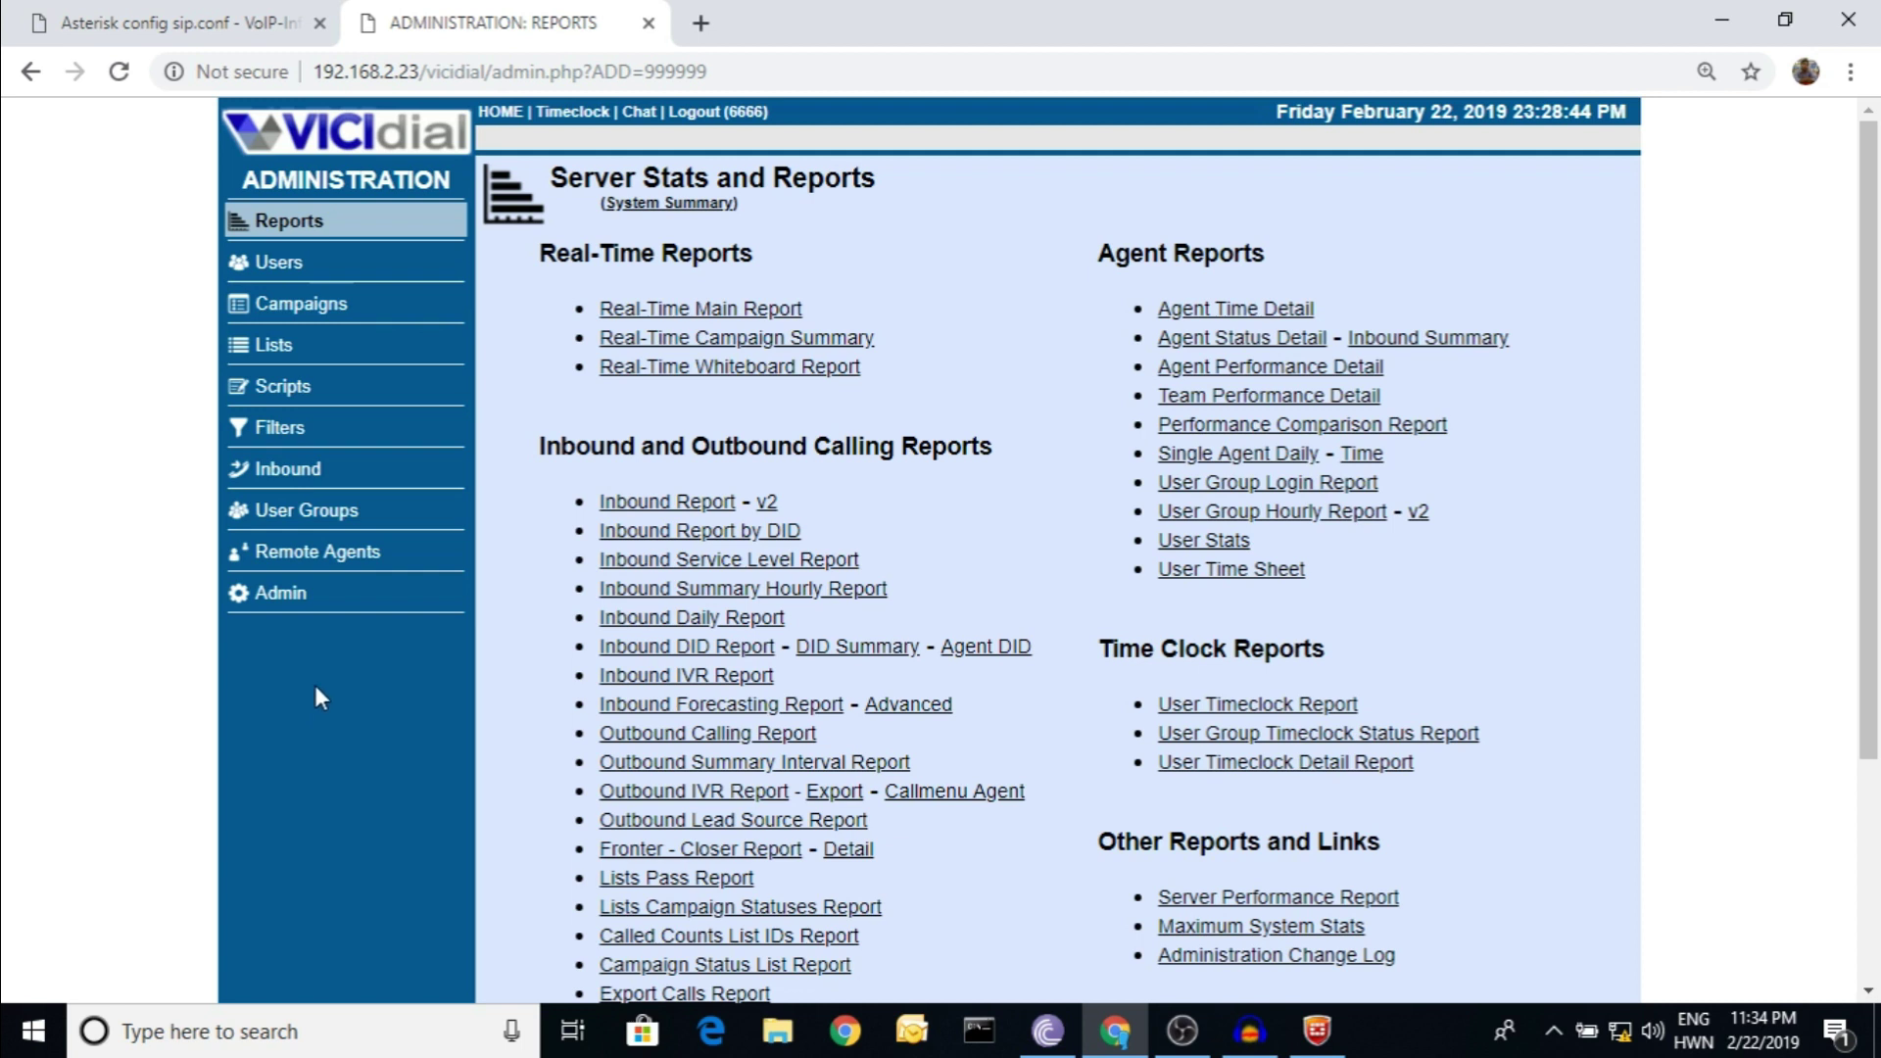
Open the SIPEXAMPLE carrier record from Admin > Carriers
{"action": "left_click", "coordinate": [303, 606]}
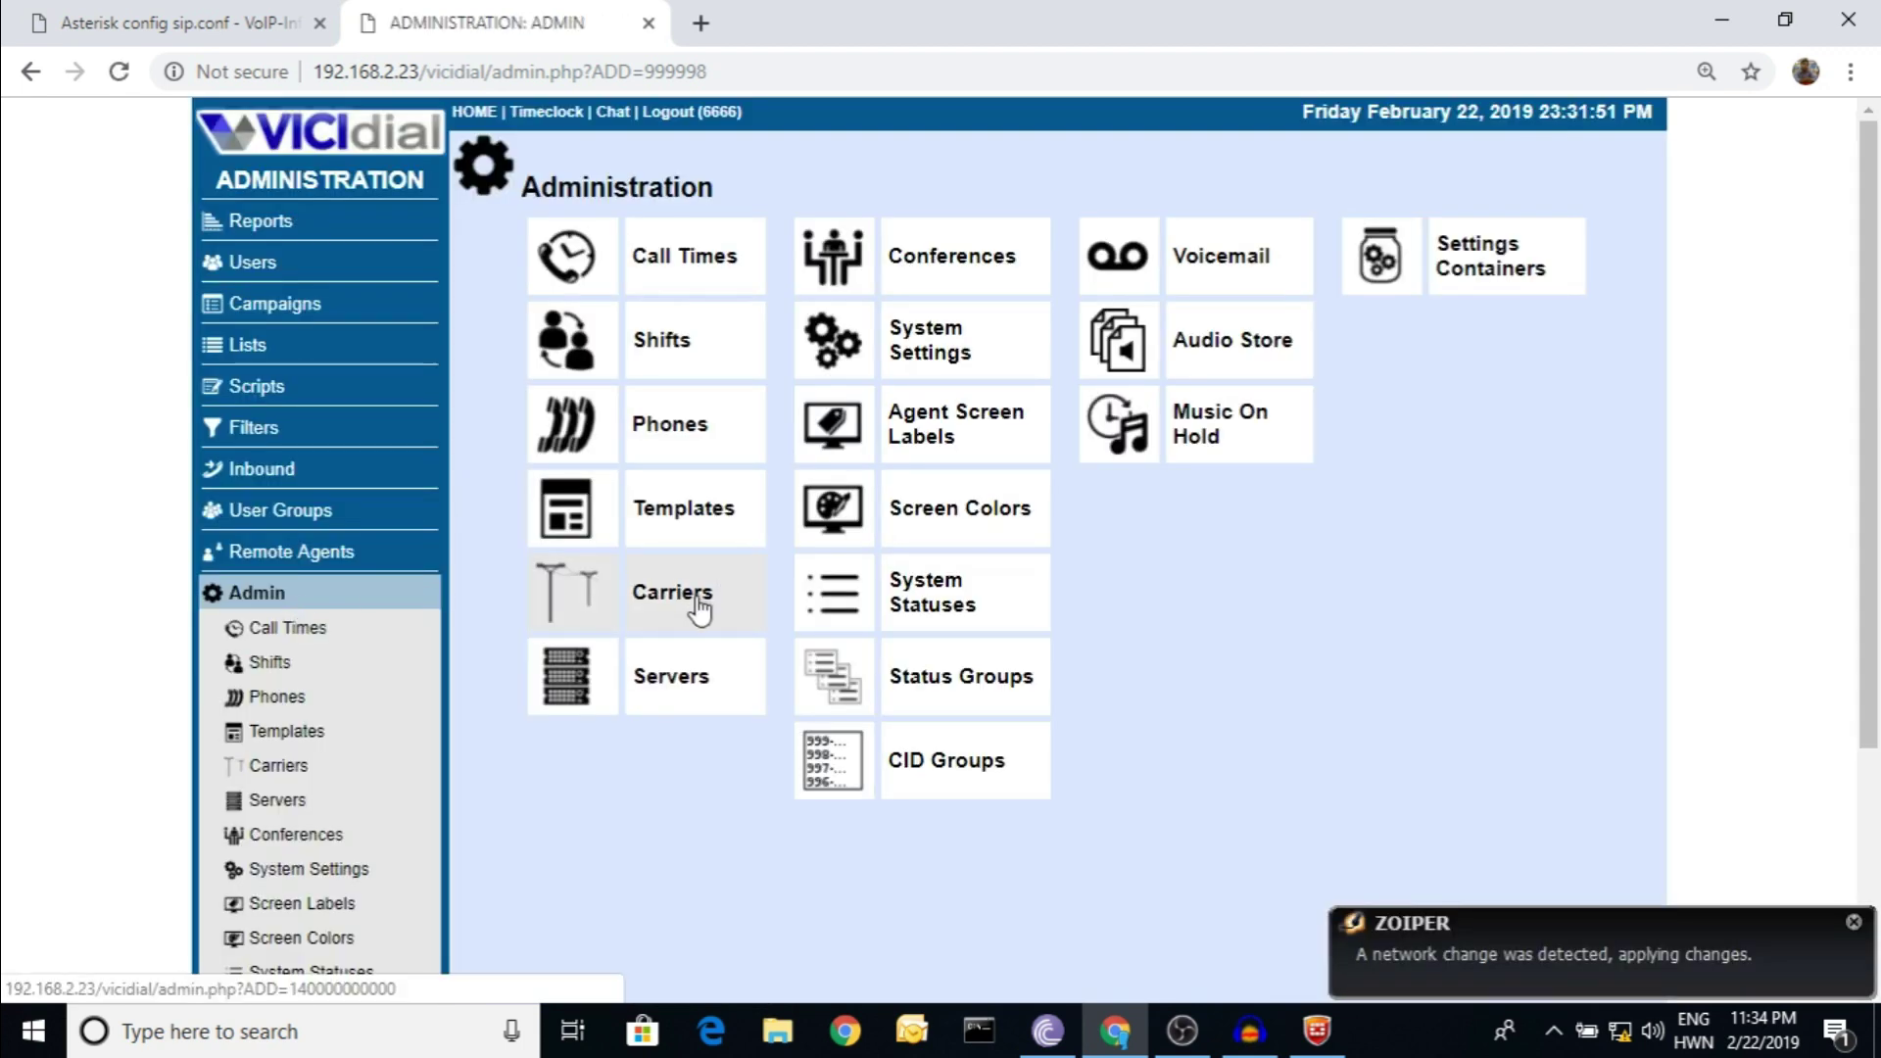
{"action": "left_click", "coordinate": [698, 608]}
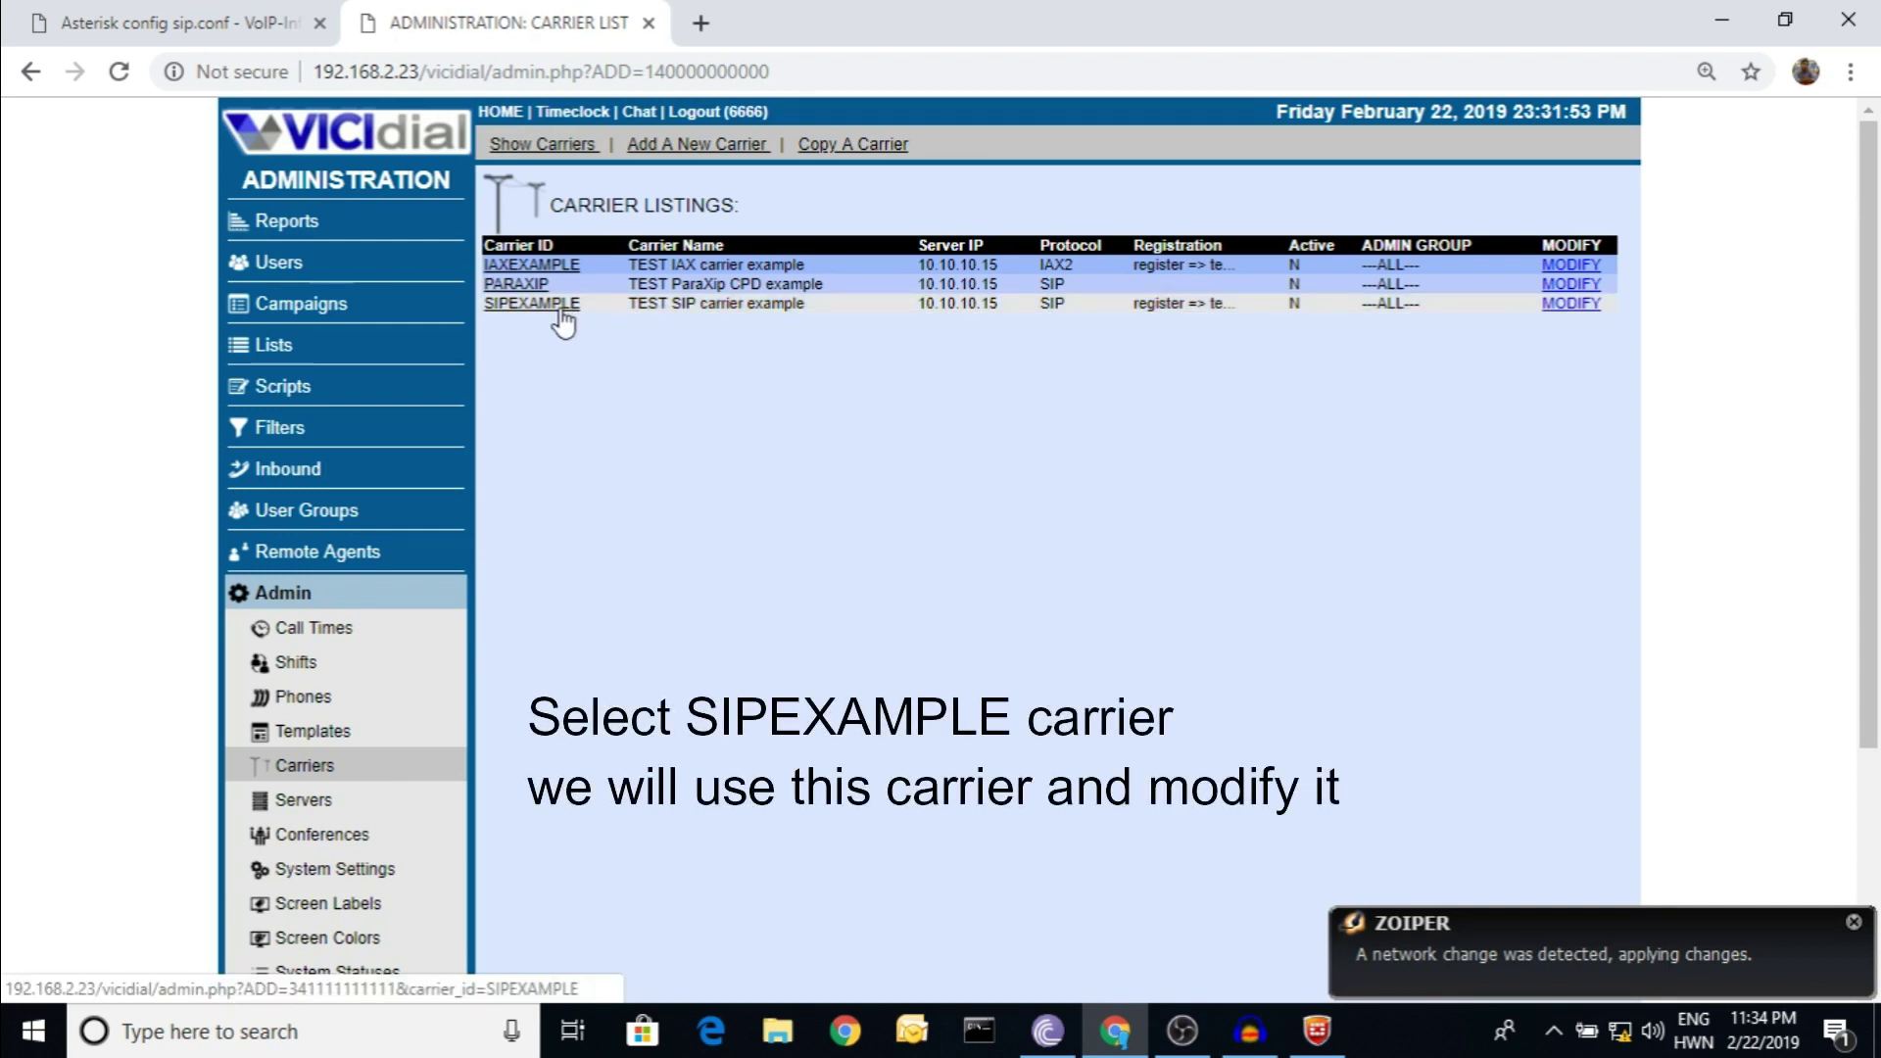
{"action": "left_click", "coordinate": [561, 312]}
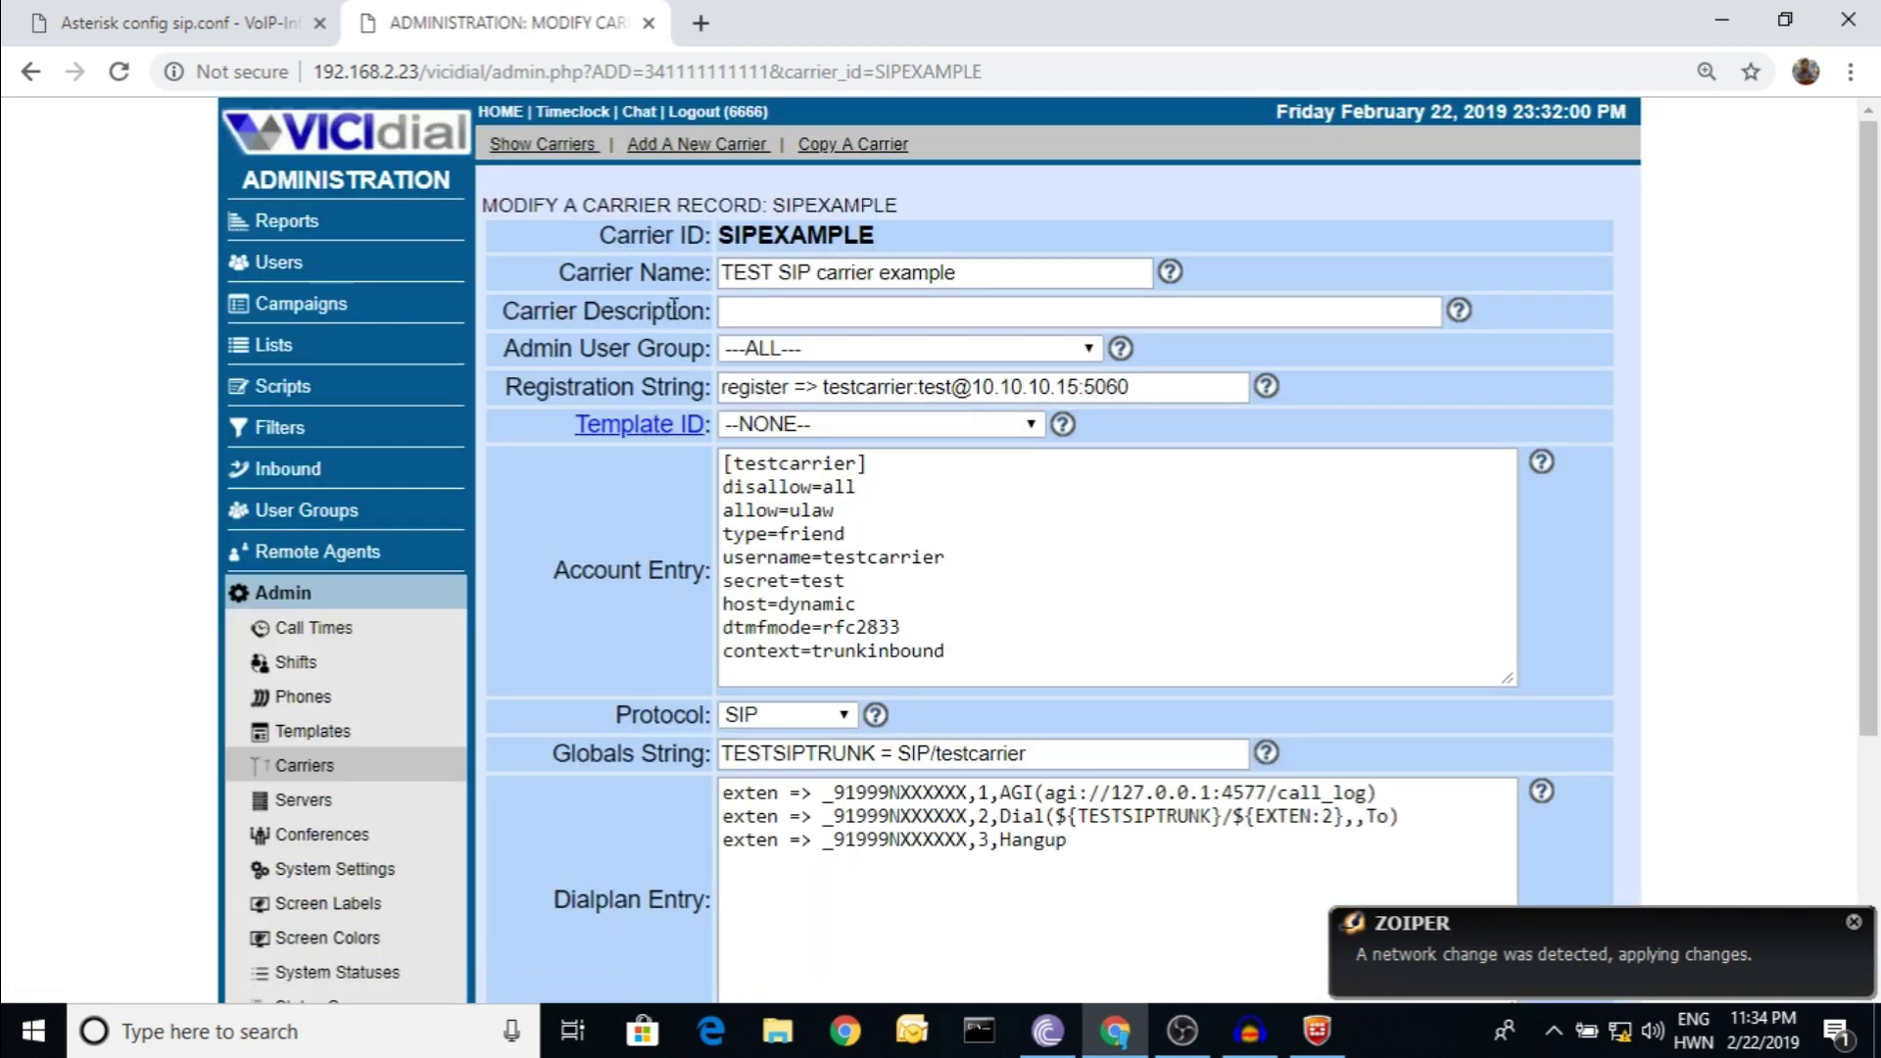
Open the carrier list in a new tab and start a blank Add New Carrier form
{"action": "right_click", "coordinate": [555, 158]}
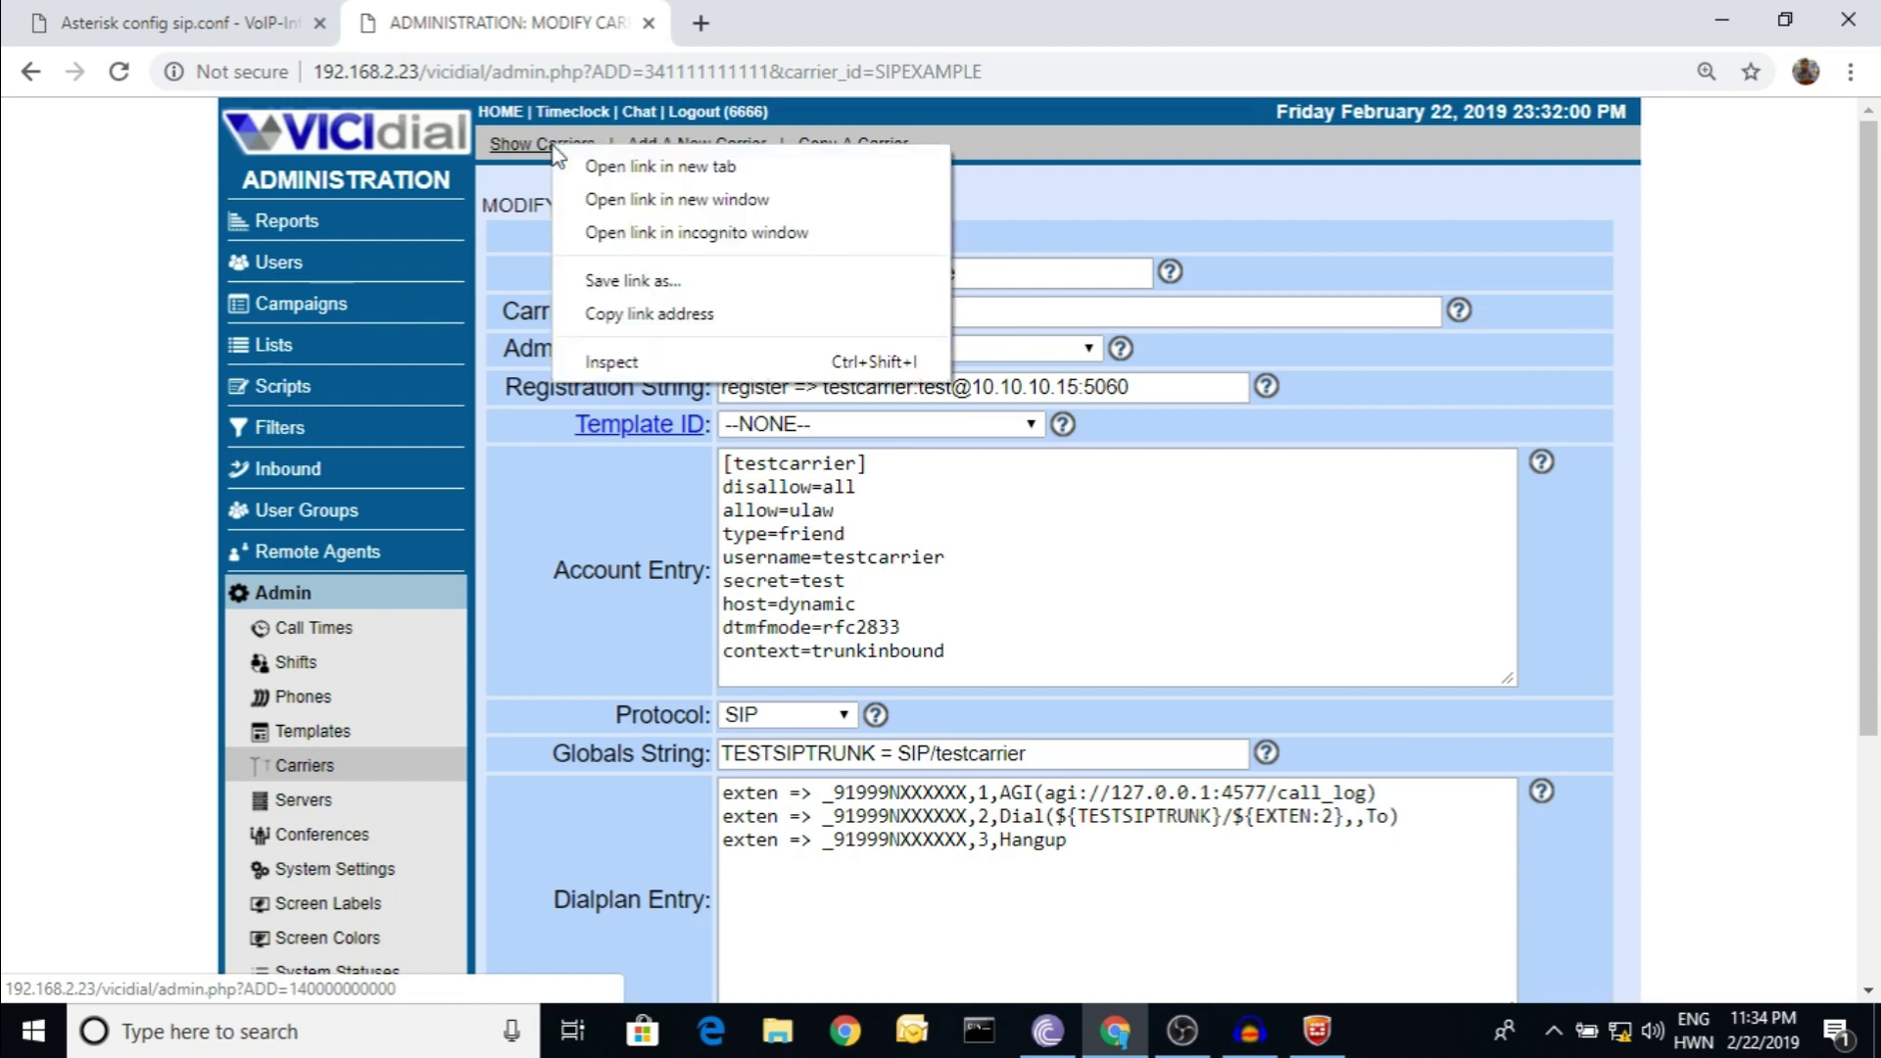
{"action": "left_click", "coordinate": [594, 171]}
{"action": "left_click", "coordinate": [804, 4]}
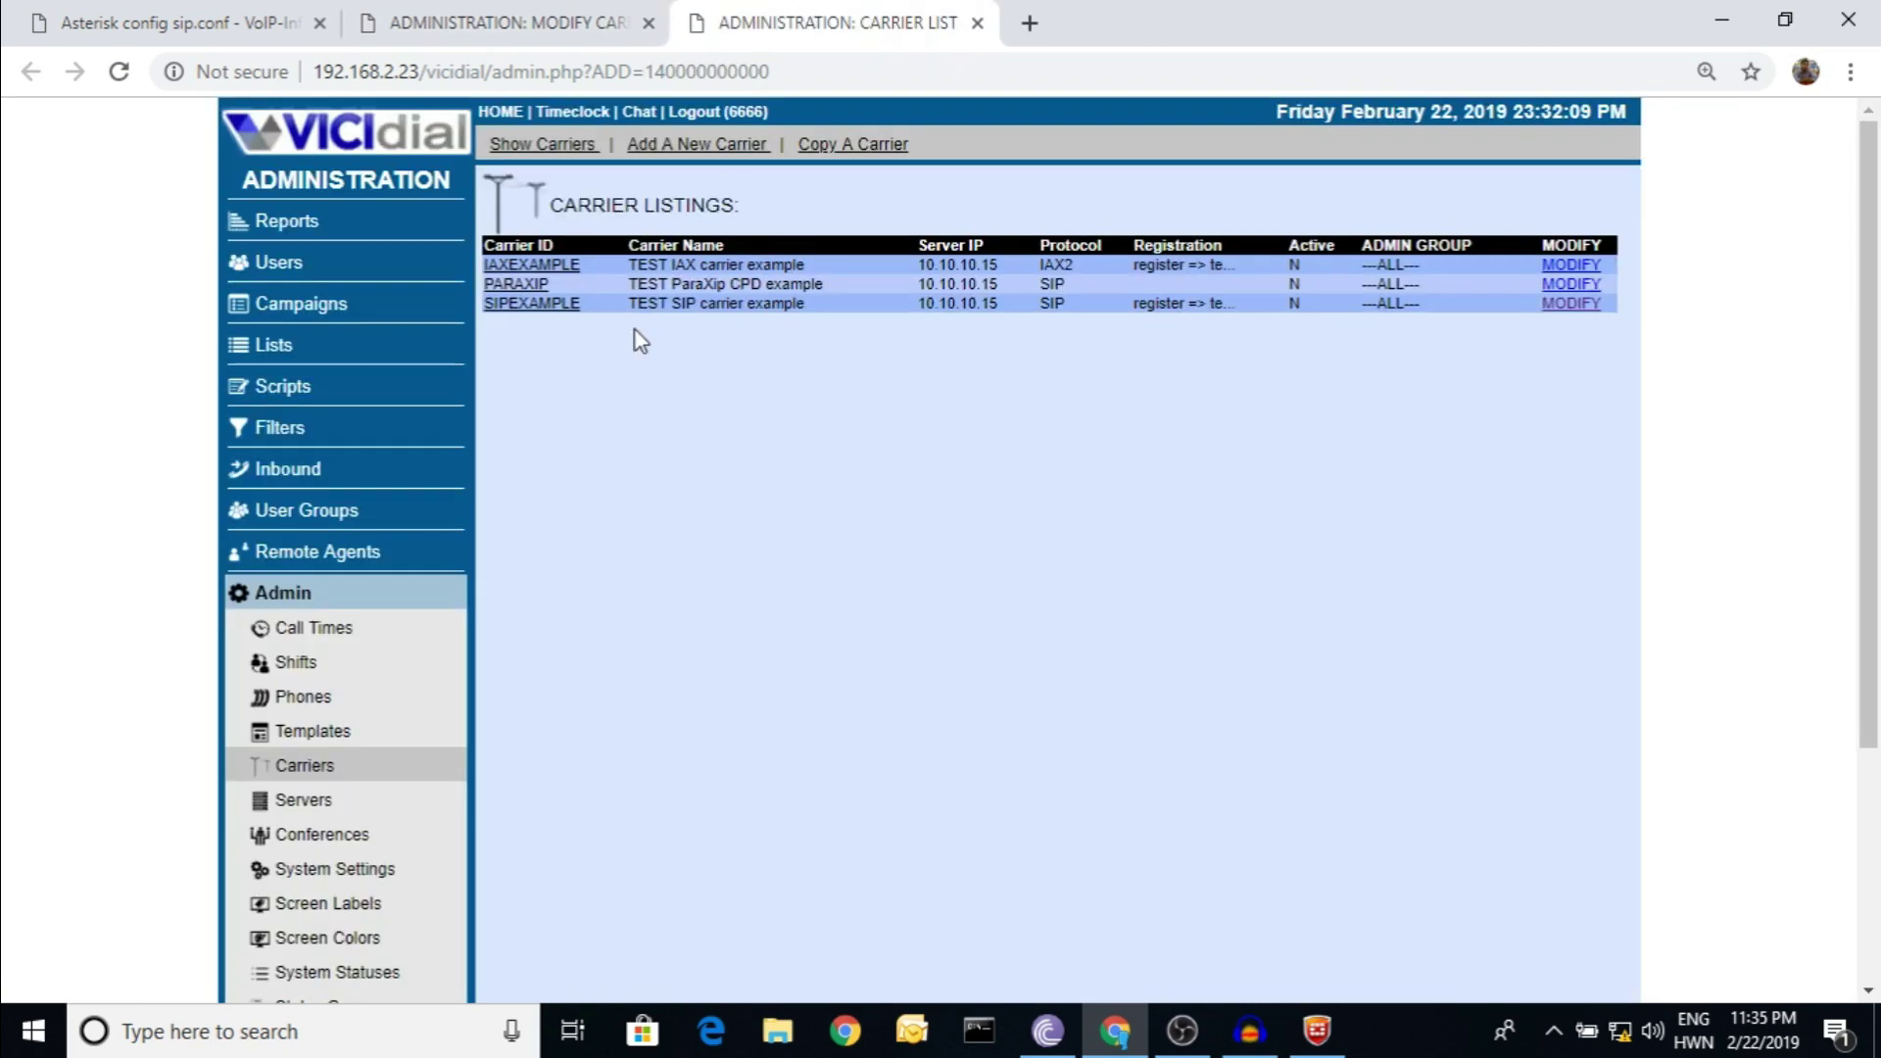
{"action": "left_click", "coordinate": [690, 147]}
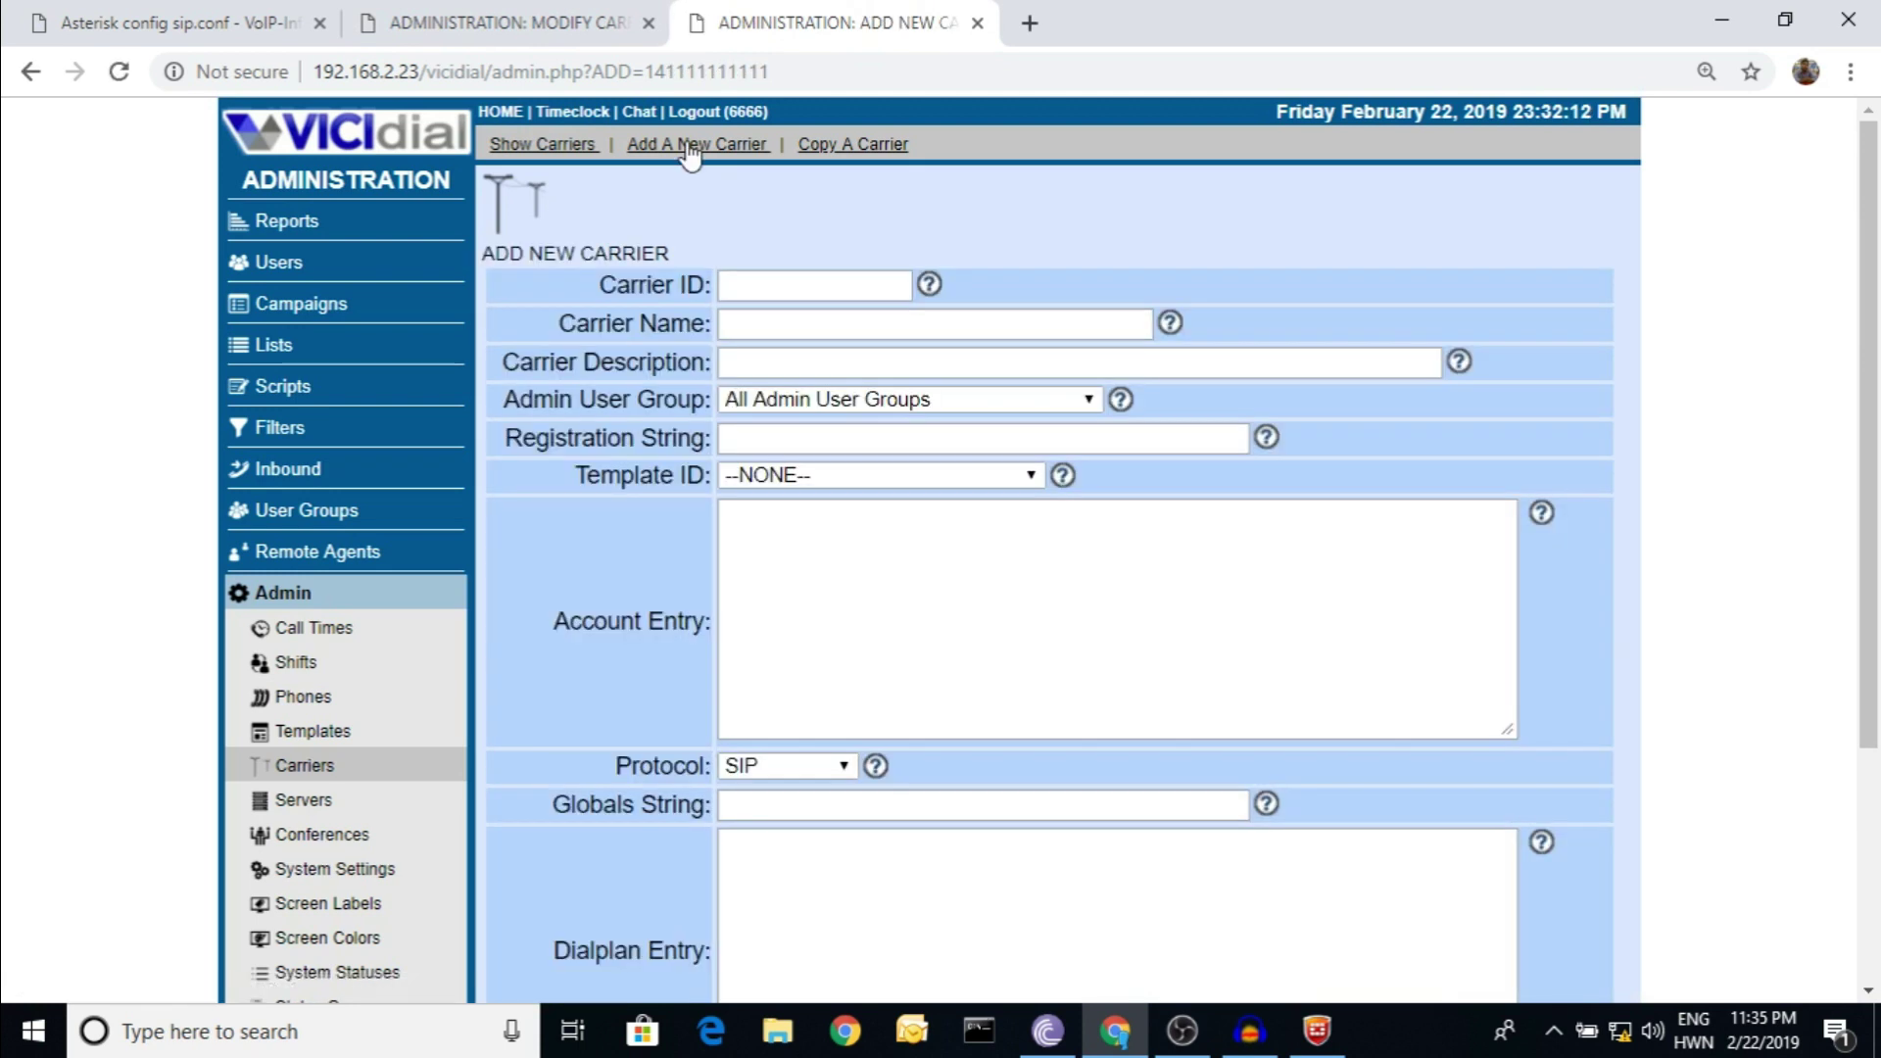
Enter newbie as the Carrier ID after checking its help text
{"action": "left_click", "coordinate": [577, 14]}
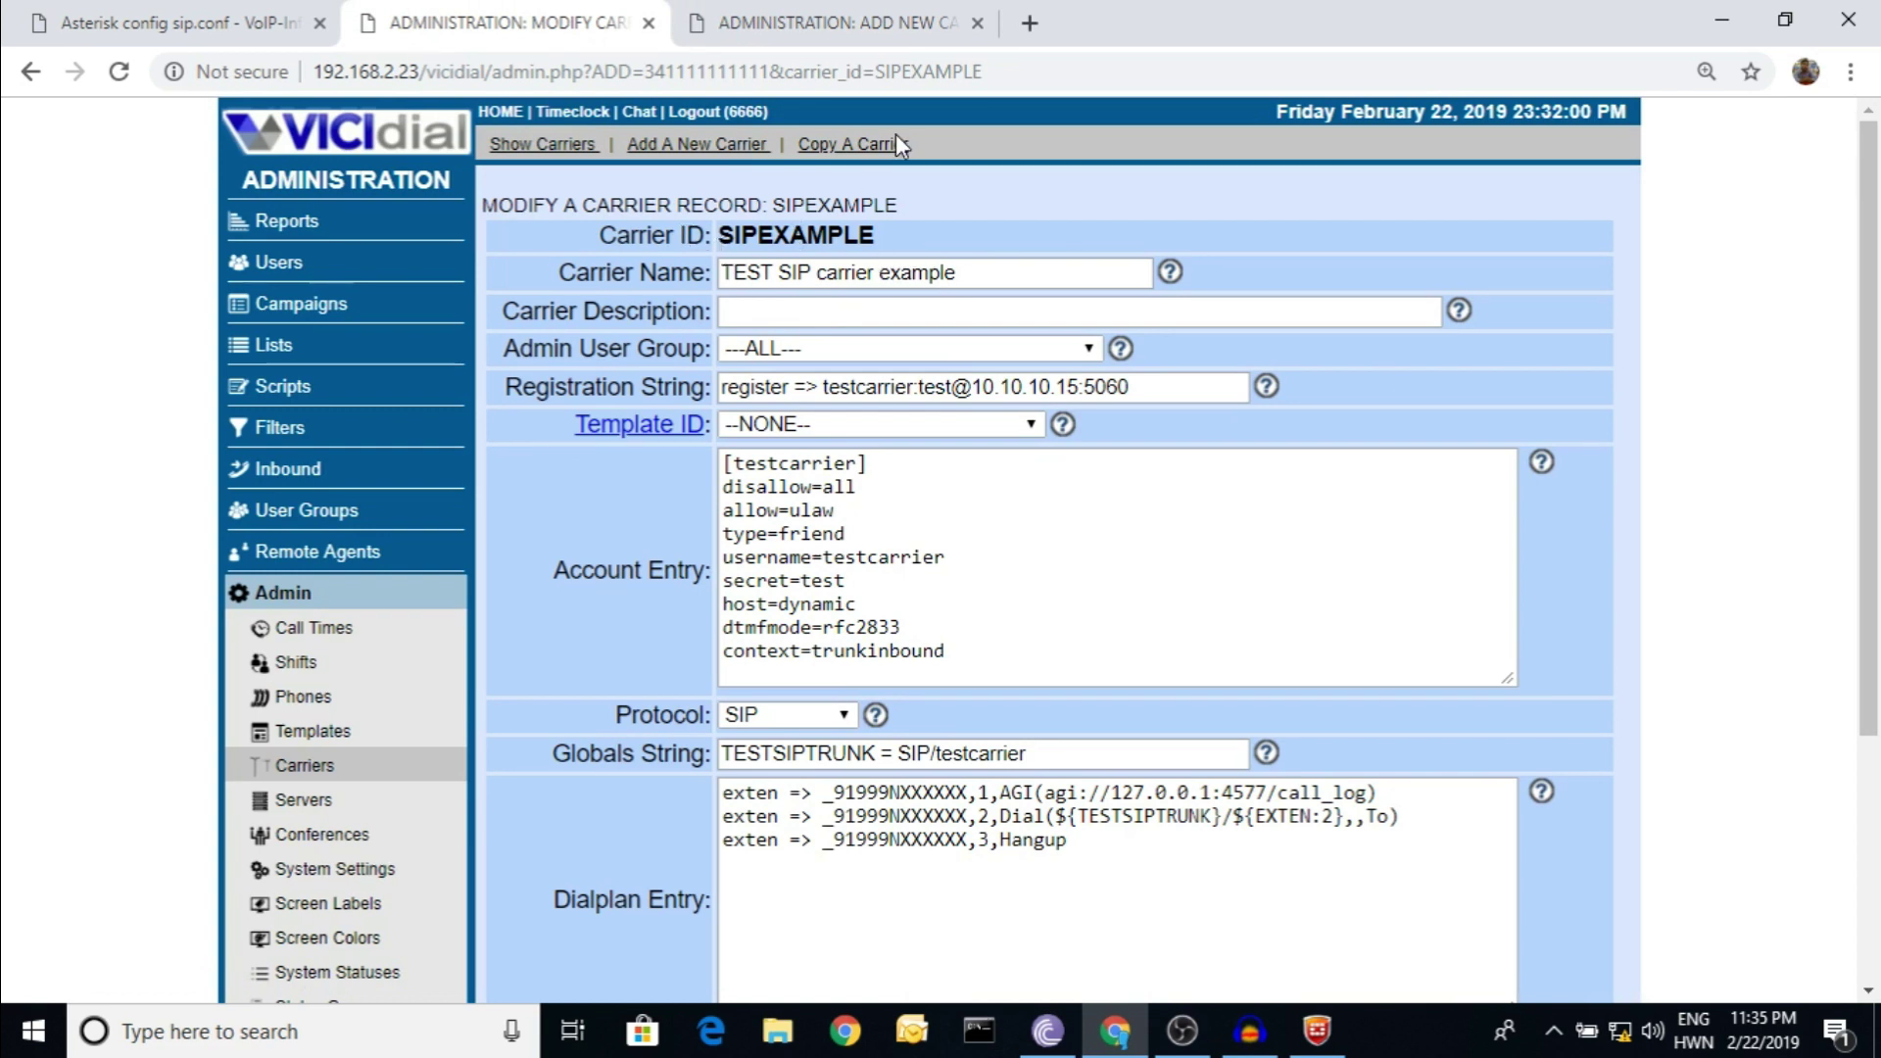
{"action": "left_click", "coordinate": [862, 14]}
{"action": "left_click", "coordinate": [759, 284]}
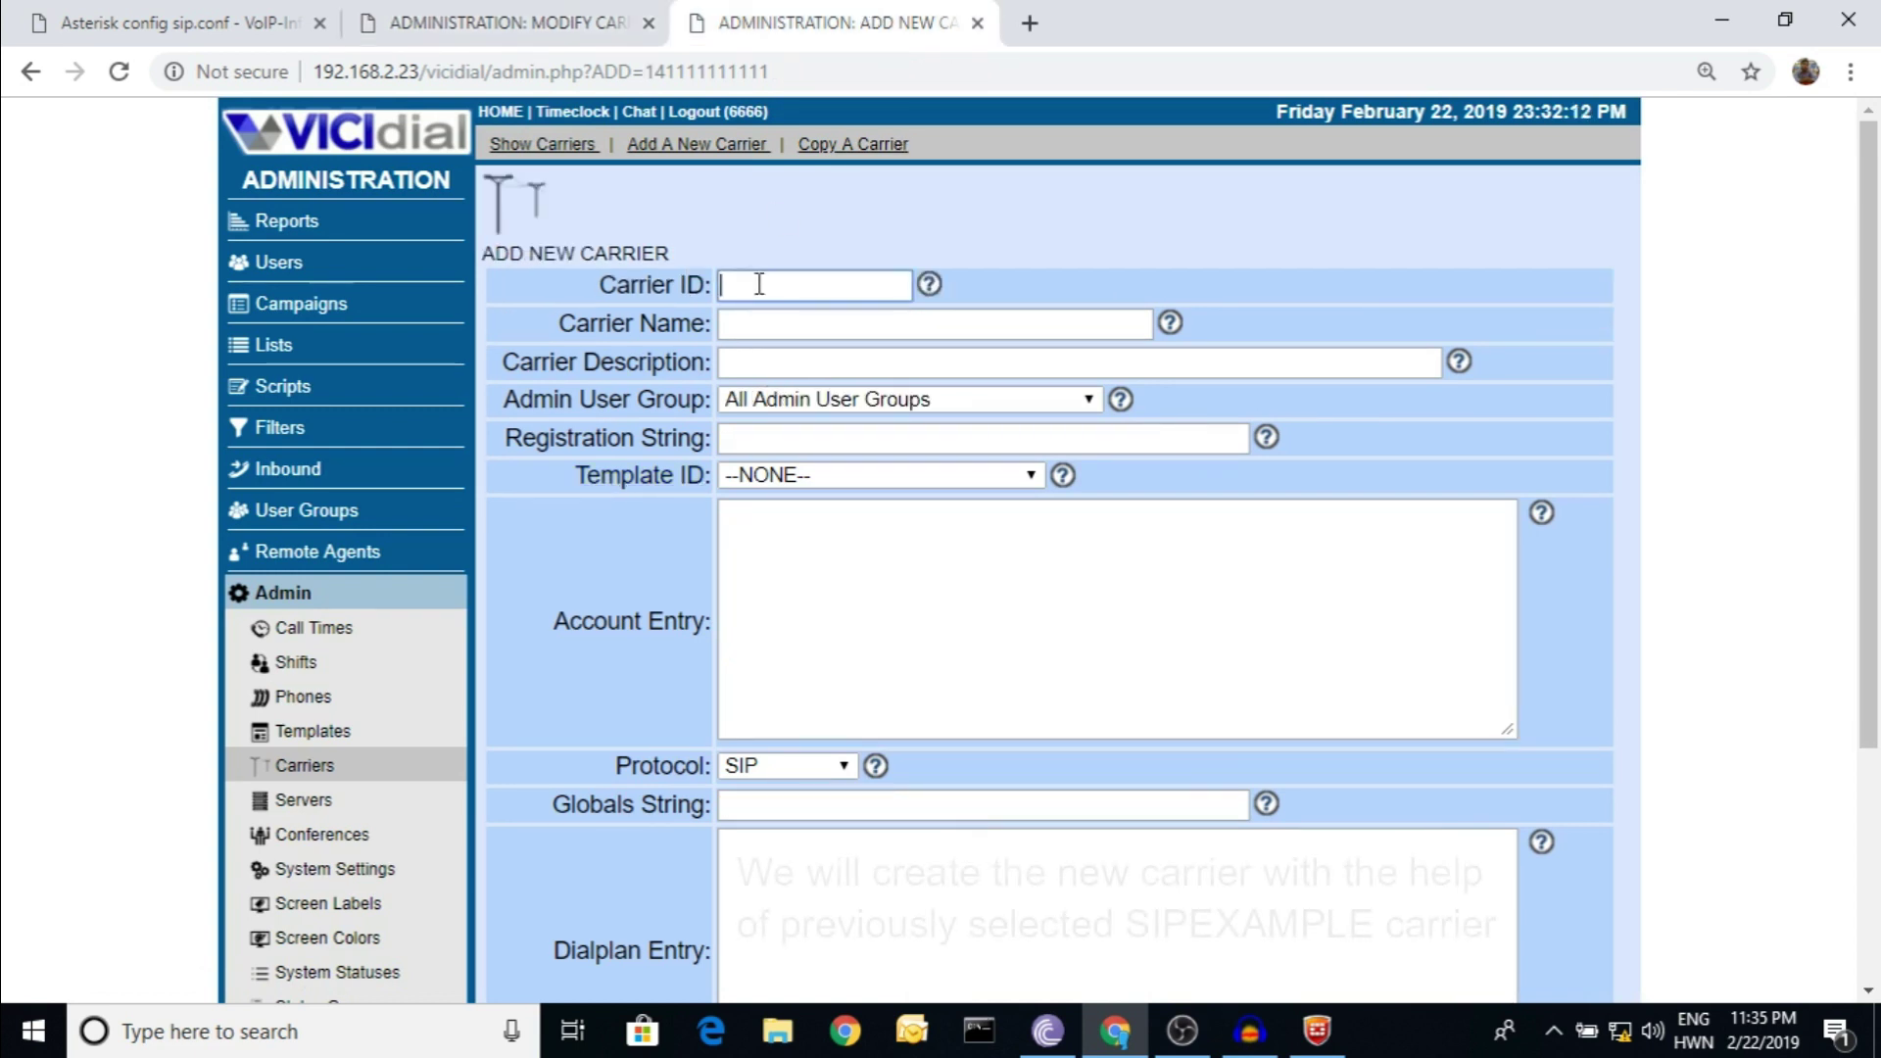
{"action": "left_click", "coordinate": [930, 285]}
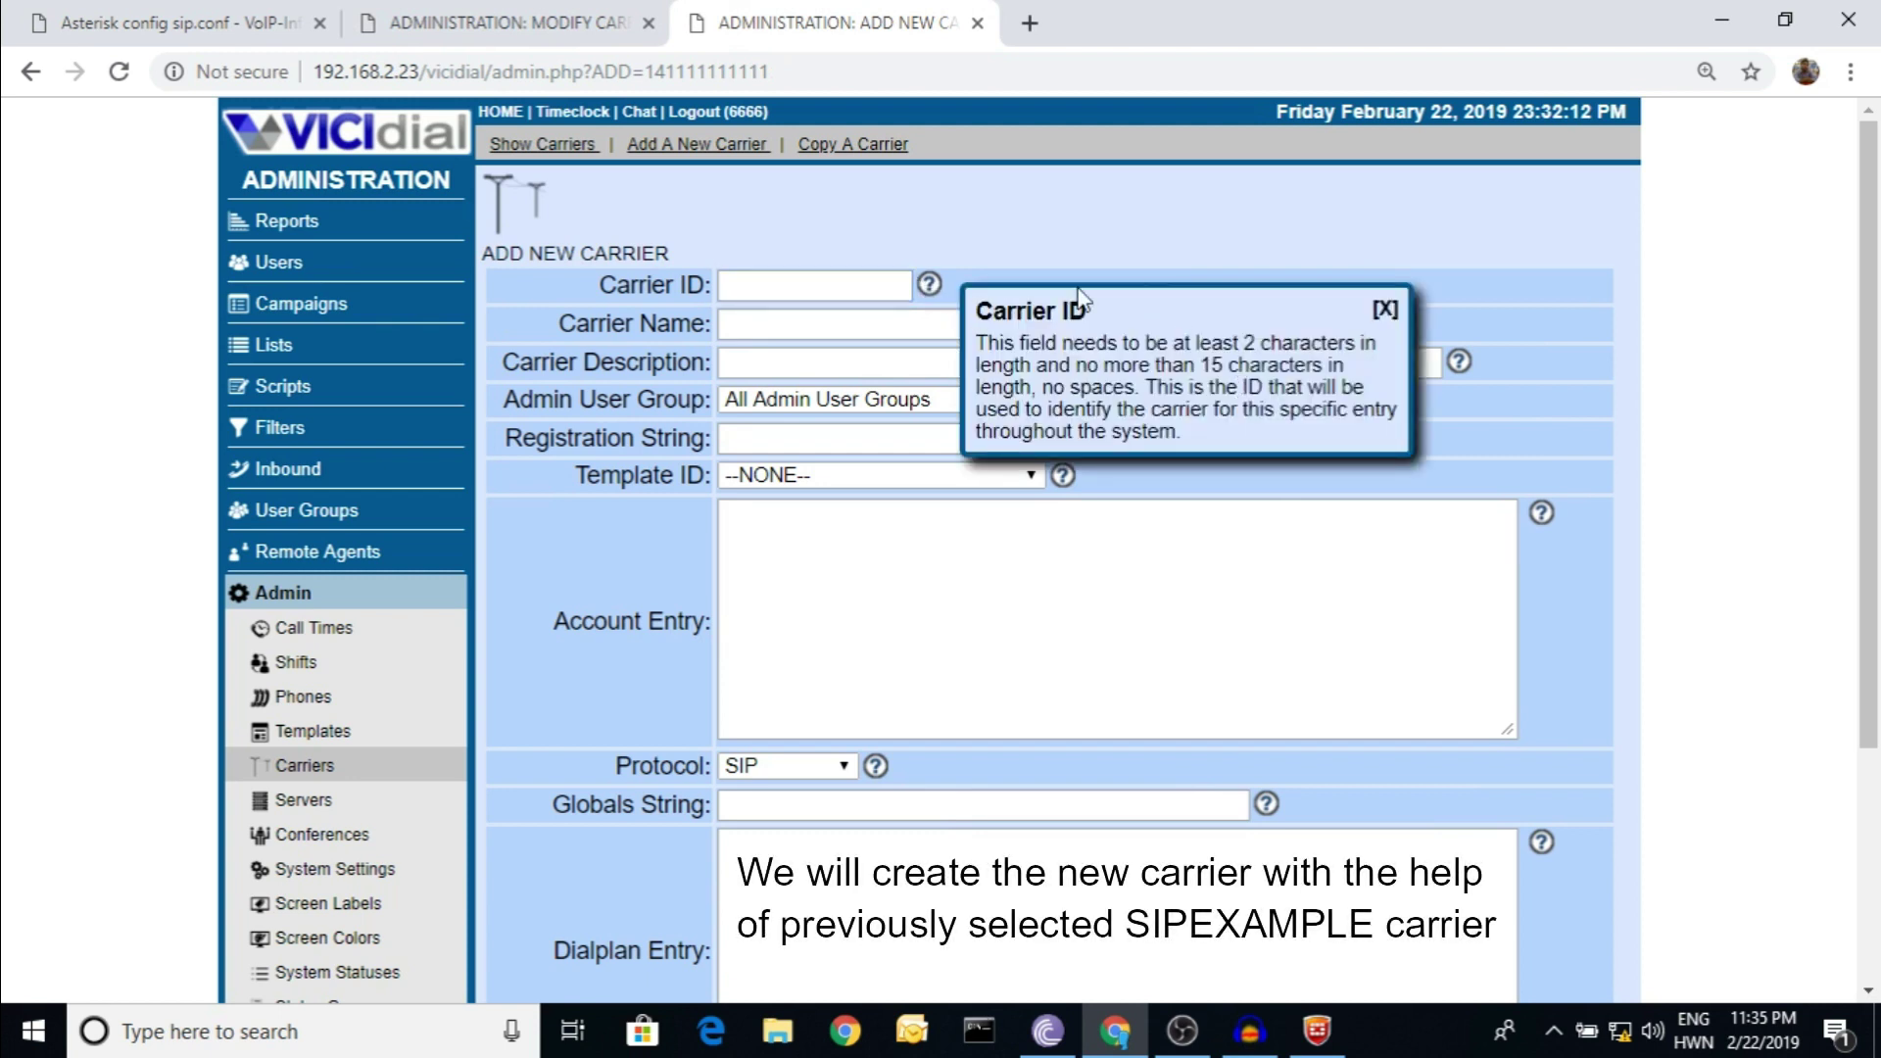
{"action": "left_click", "coordinate": [1383, 308]}
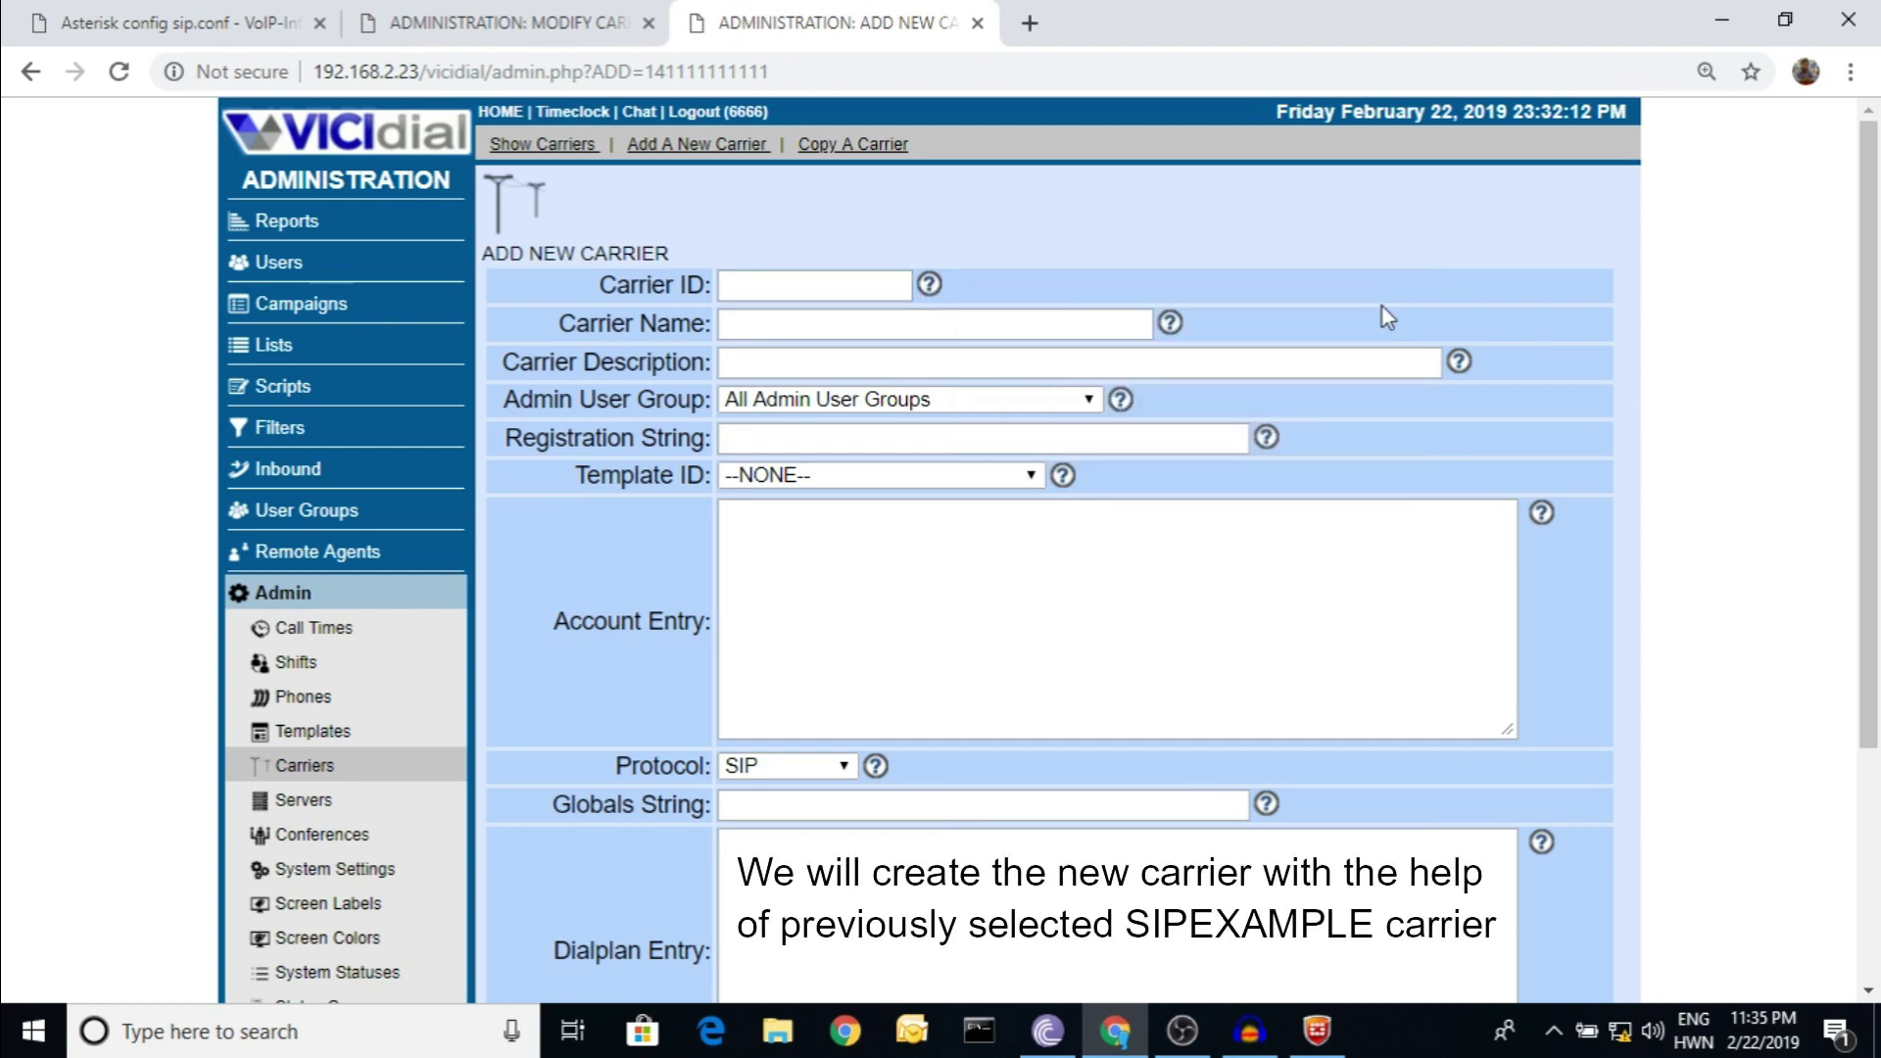
{"action": "left_click", "coordinate": [836, 289]}
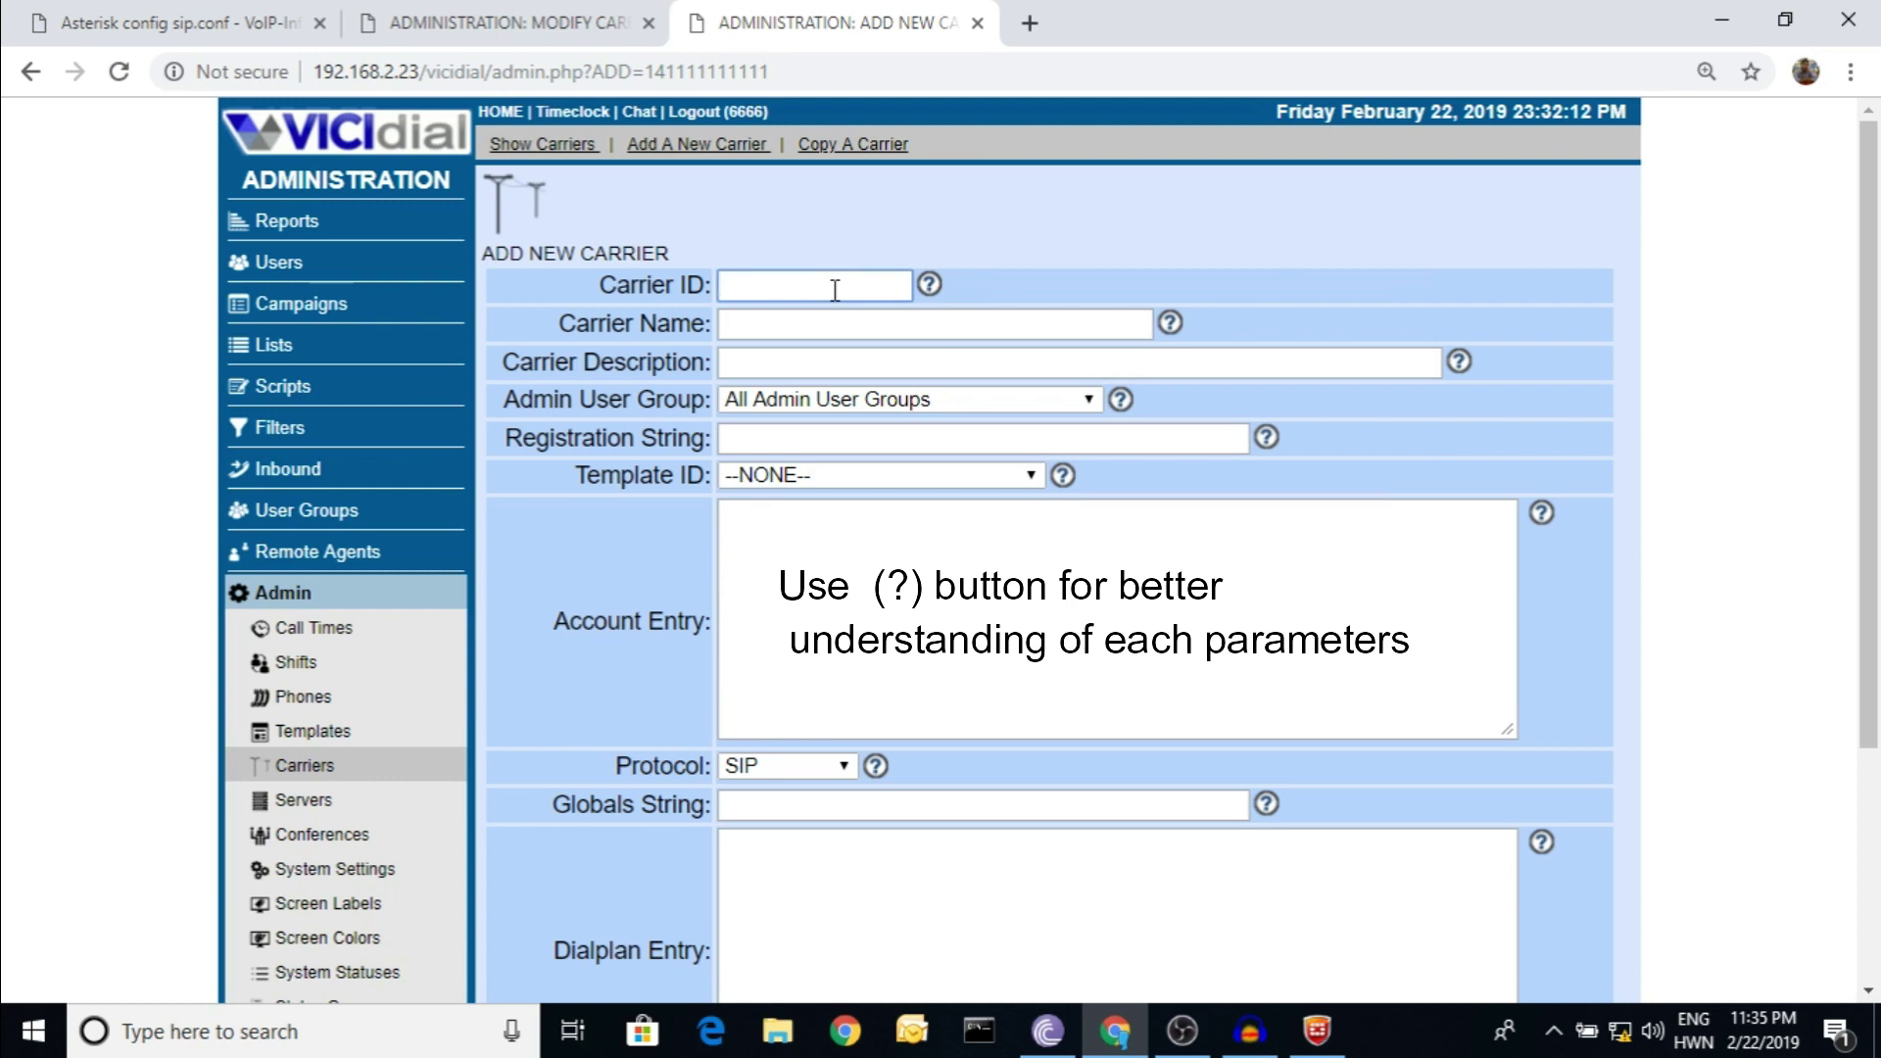
{"action": "type", "text": "newb"}
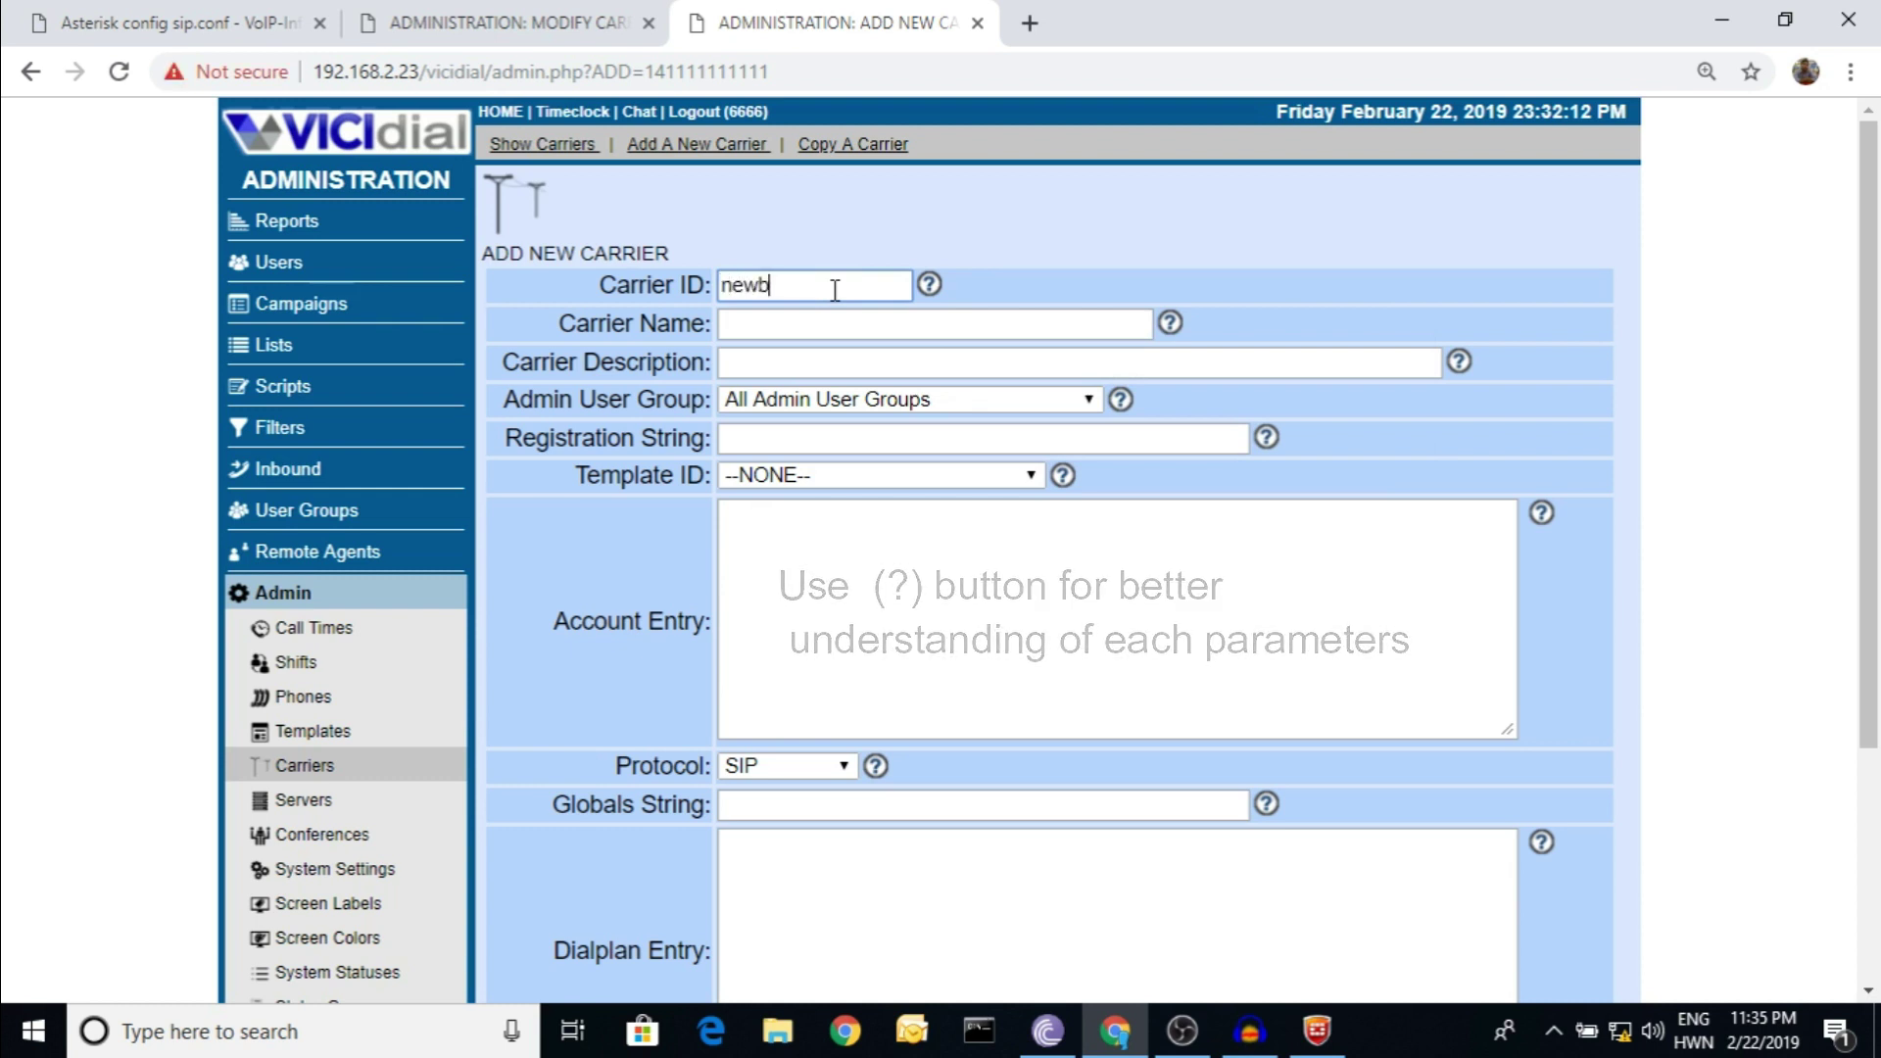
{"action": "type", "text": "ie"}
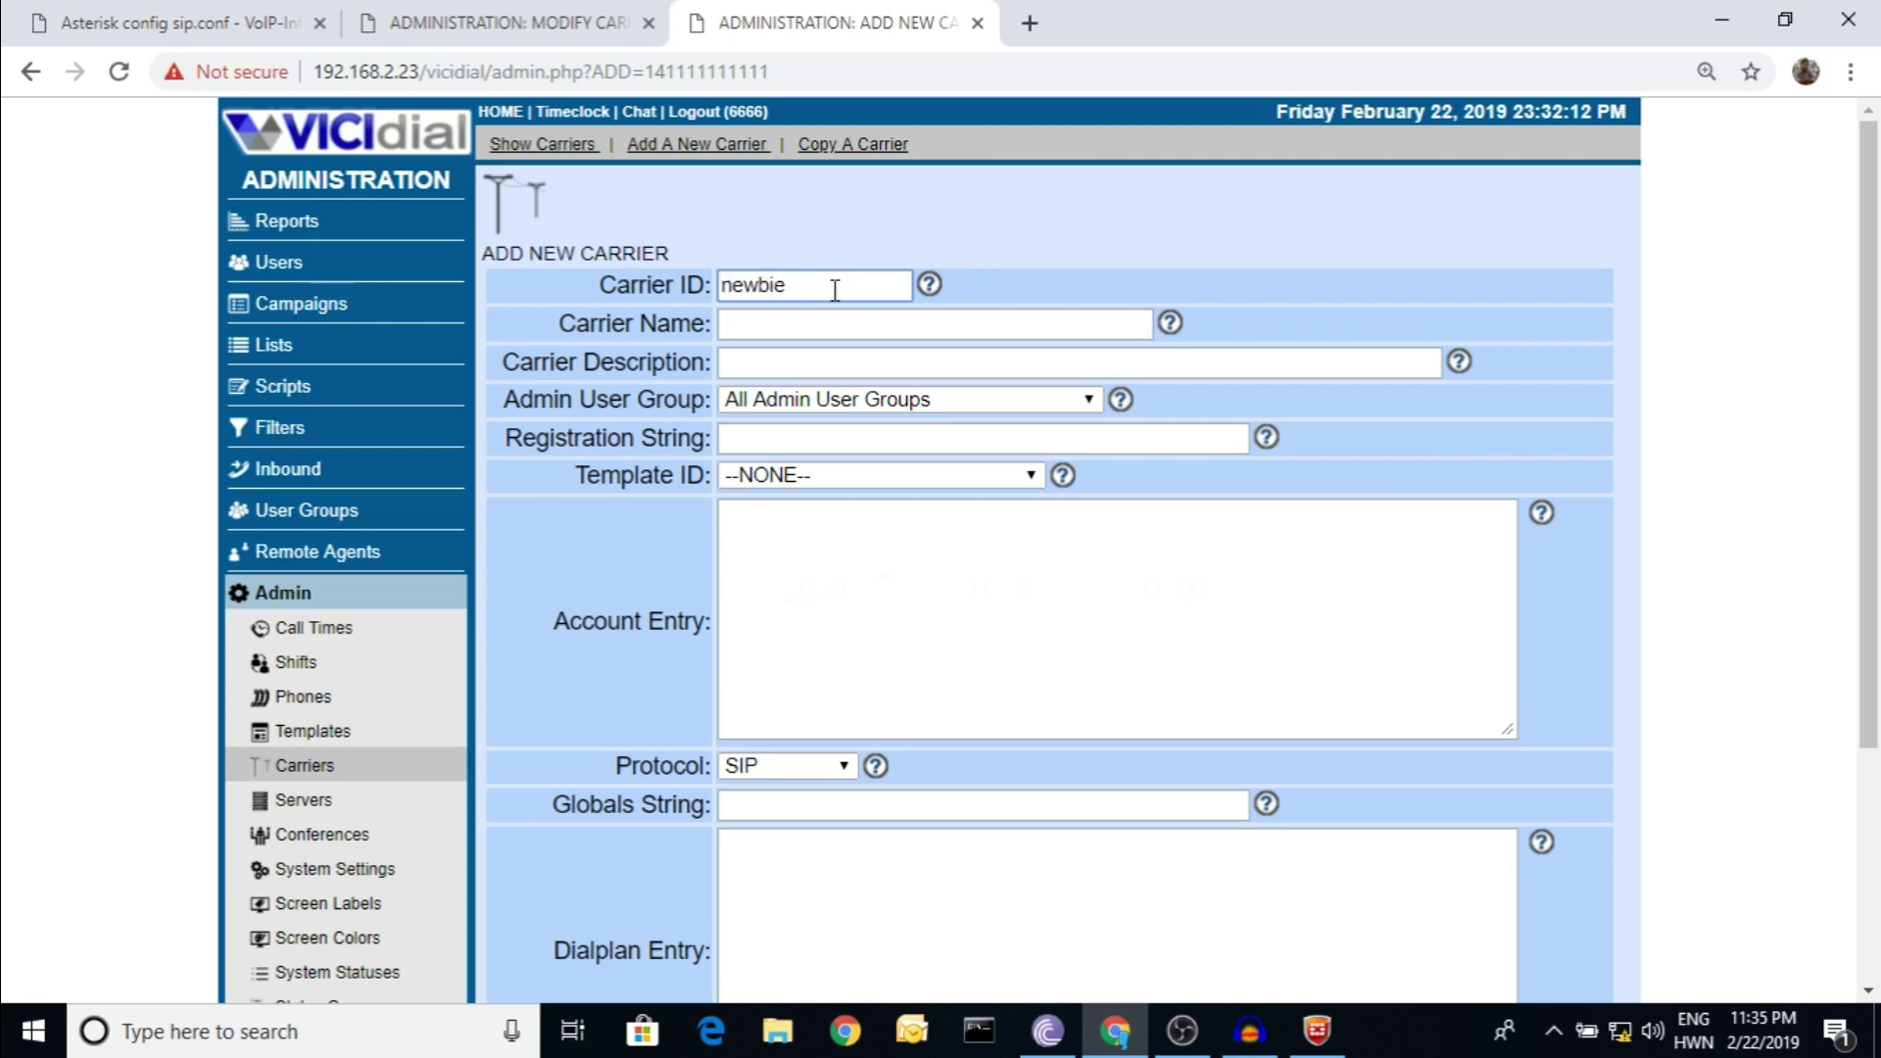
Copy newbie into Carrier Name, and set Carrier Description to newbiesolution
{"action": "left_click_drag", "start_coordinate": [831, 294], "coordinate": [716, 300]}
{"action": "key", "text": "ctrl+c"}
{"action": "left_click", "coordinate": [783, 325]}
{"action": "key", "text": "ctrl+v"}
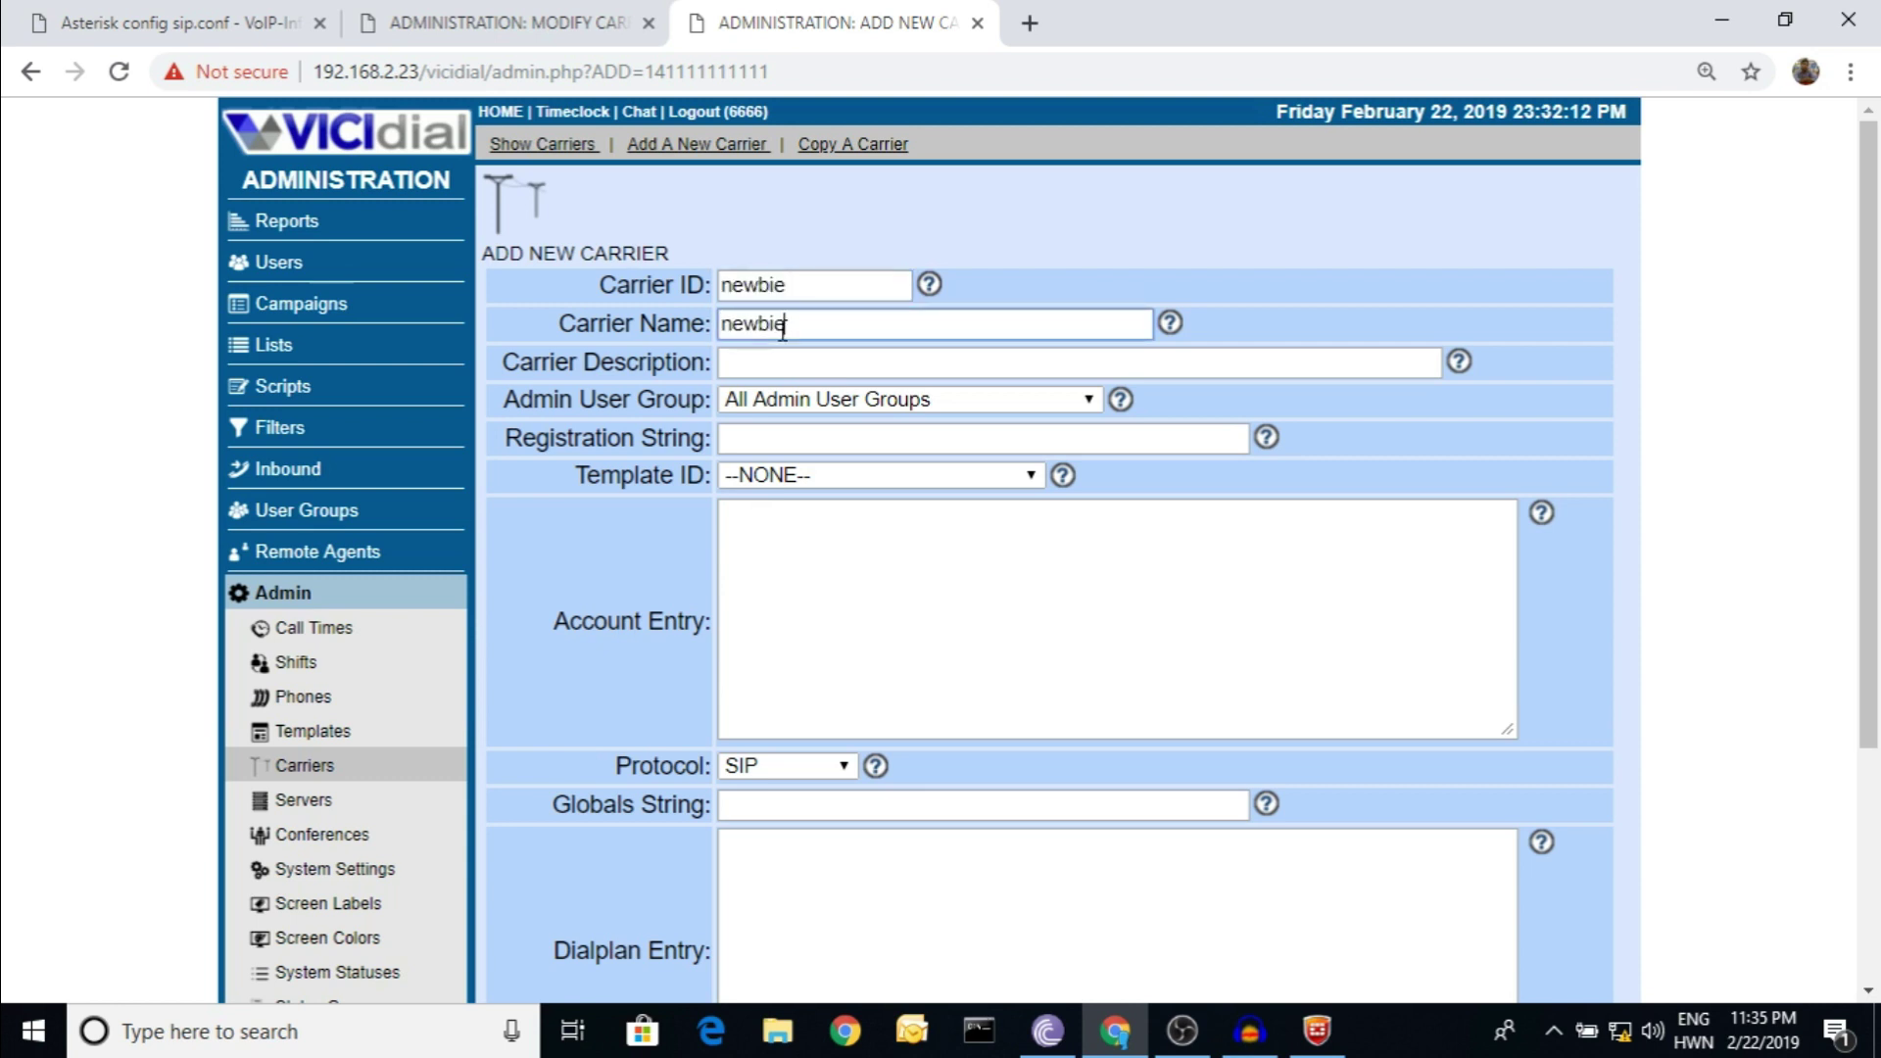
{"action": "left_click", "coordinate": [777, 365]}
{"action": "key", "text": "ctrl+v"}
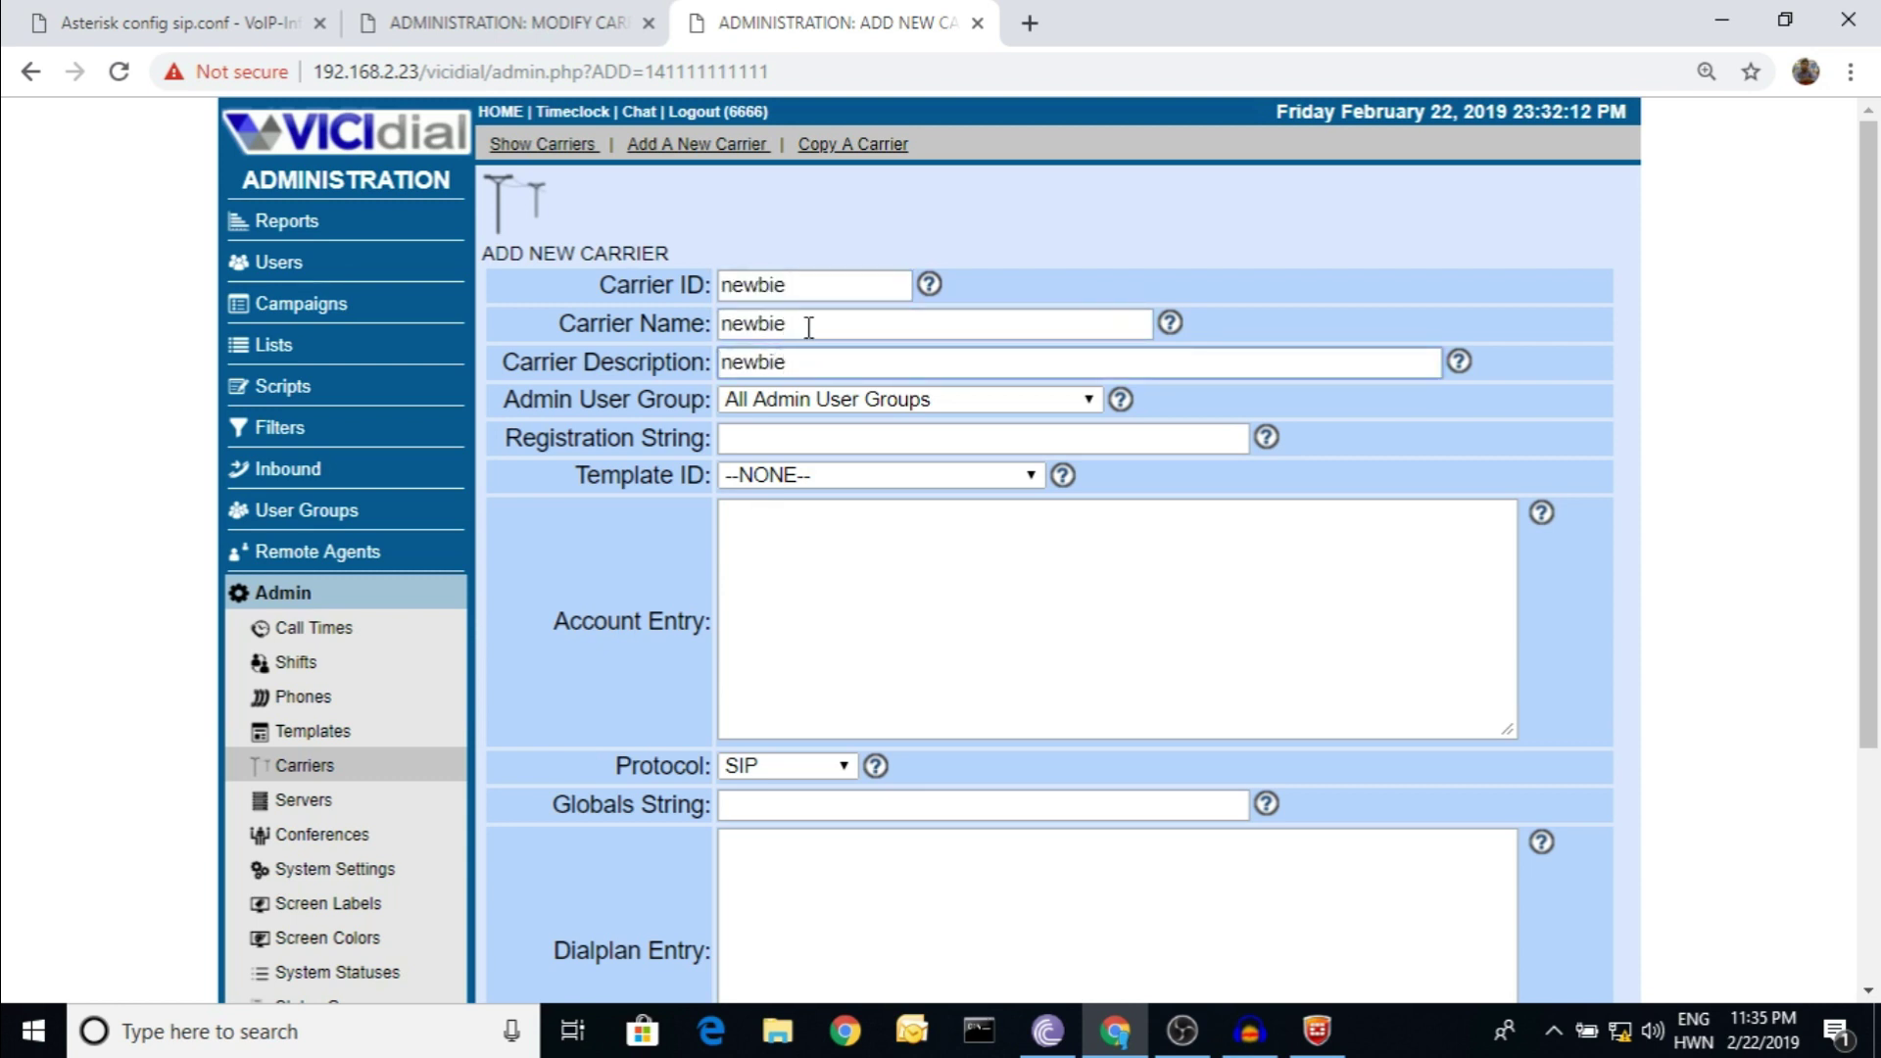
{"action": "type", "text": "solution"}
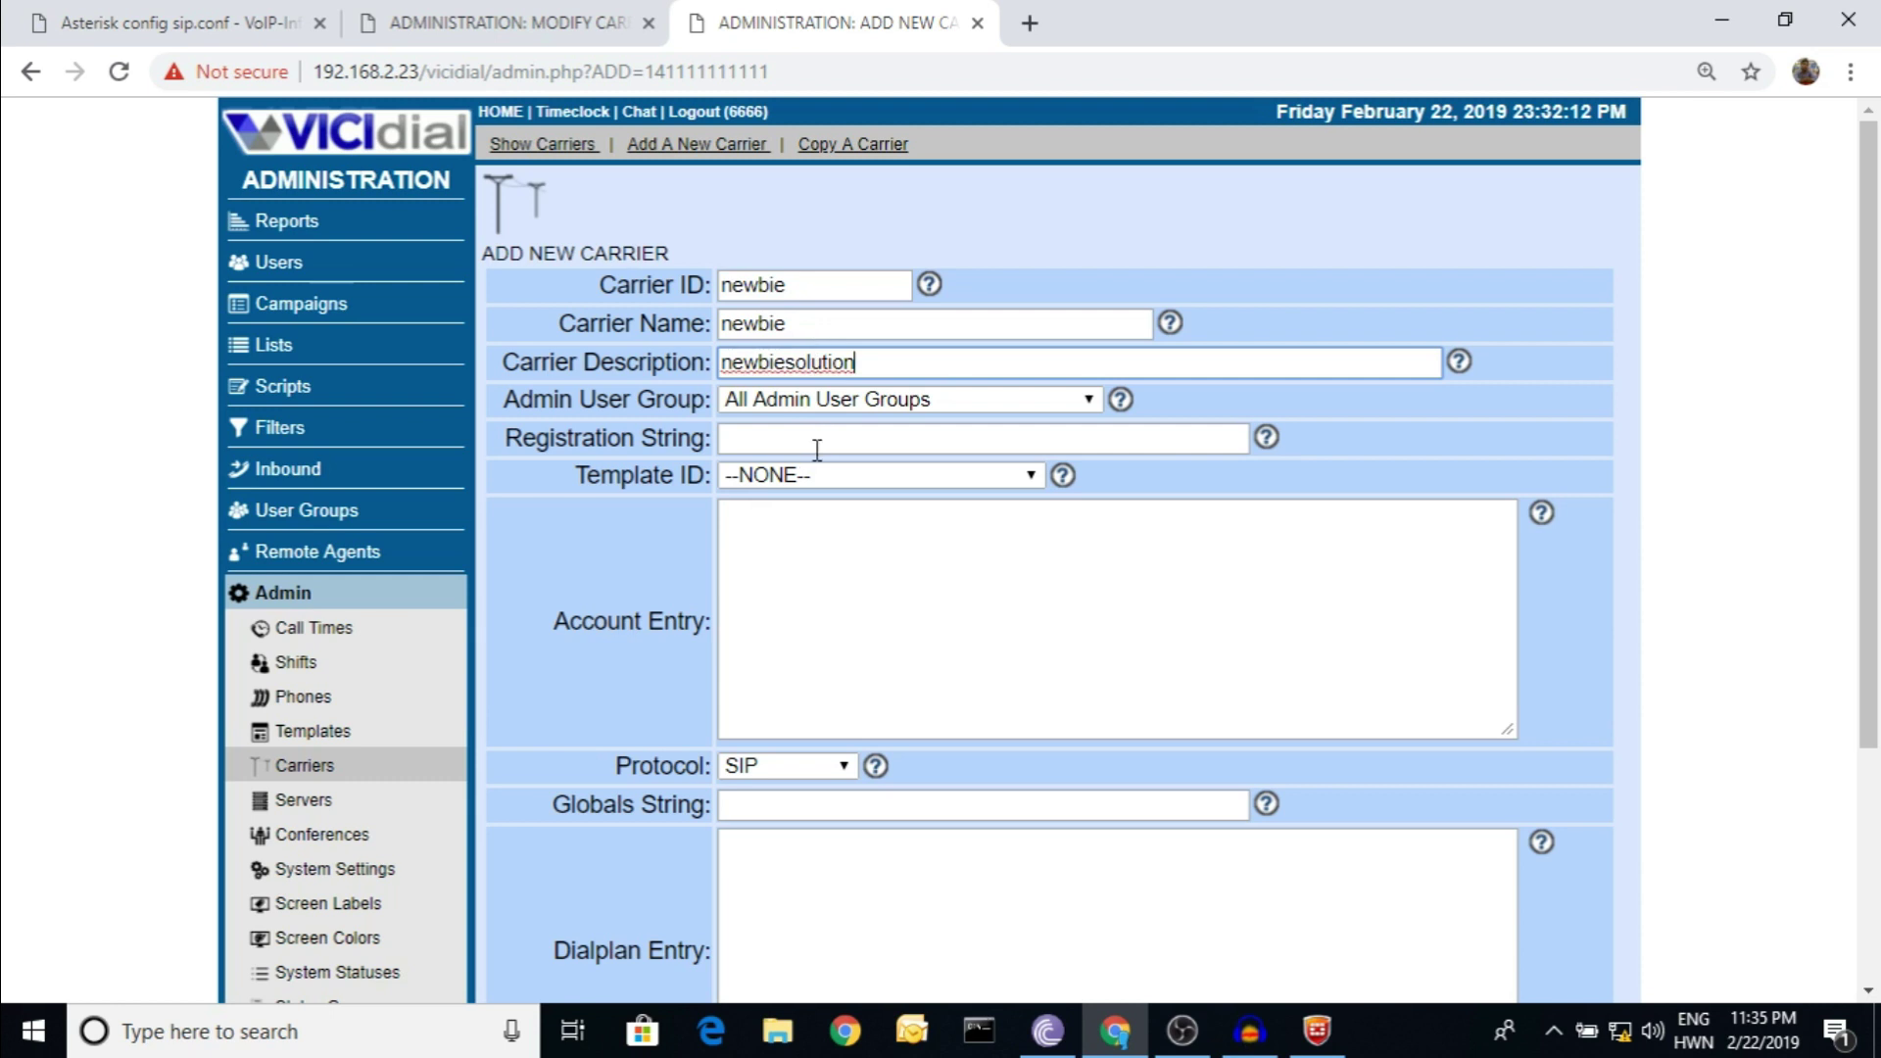
{"action": "left_click", "coordinate": [817, 447]}
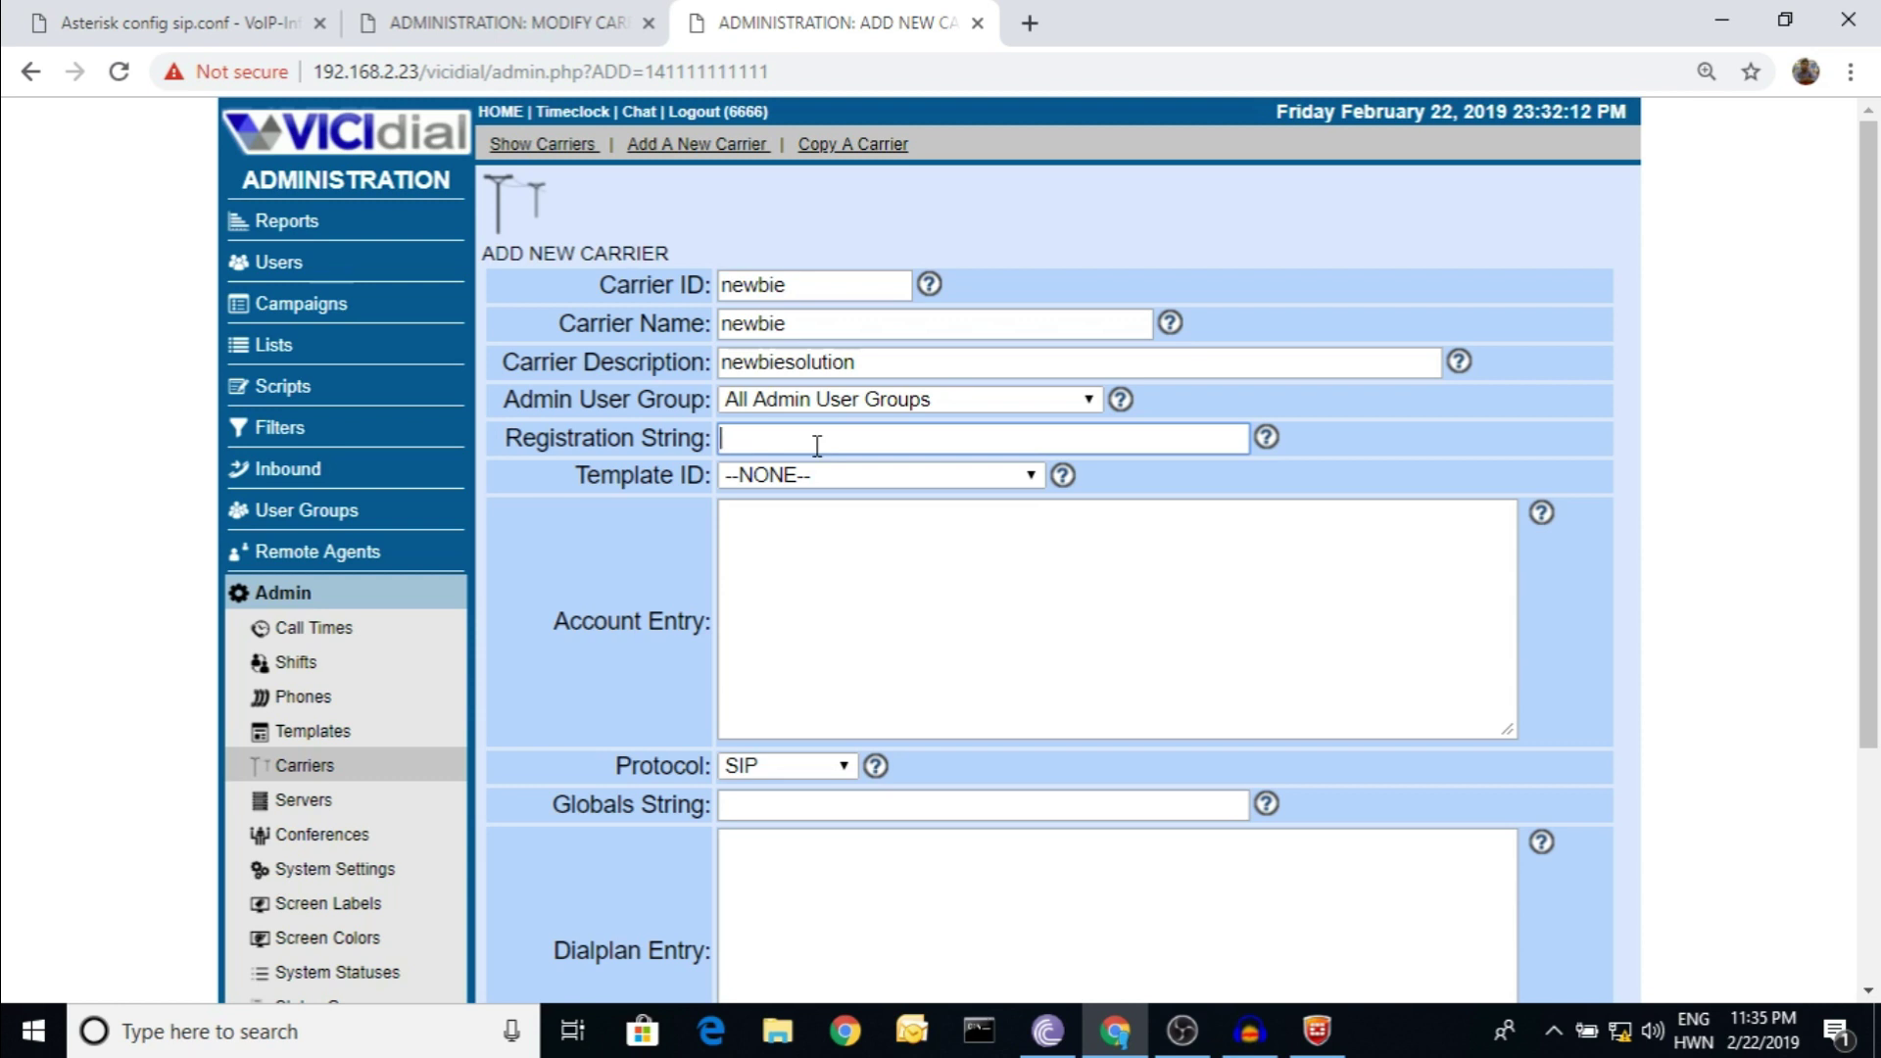
{"action": "left_click", "coordinate": [507, 14]}
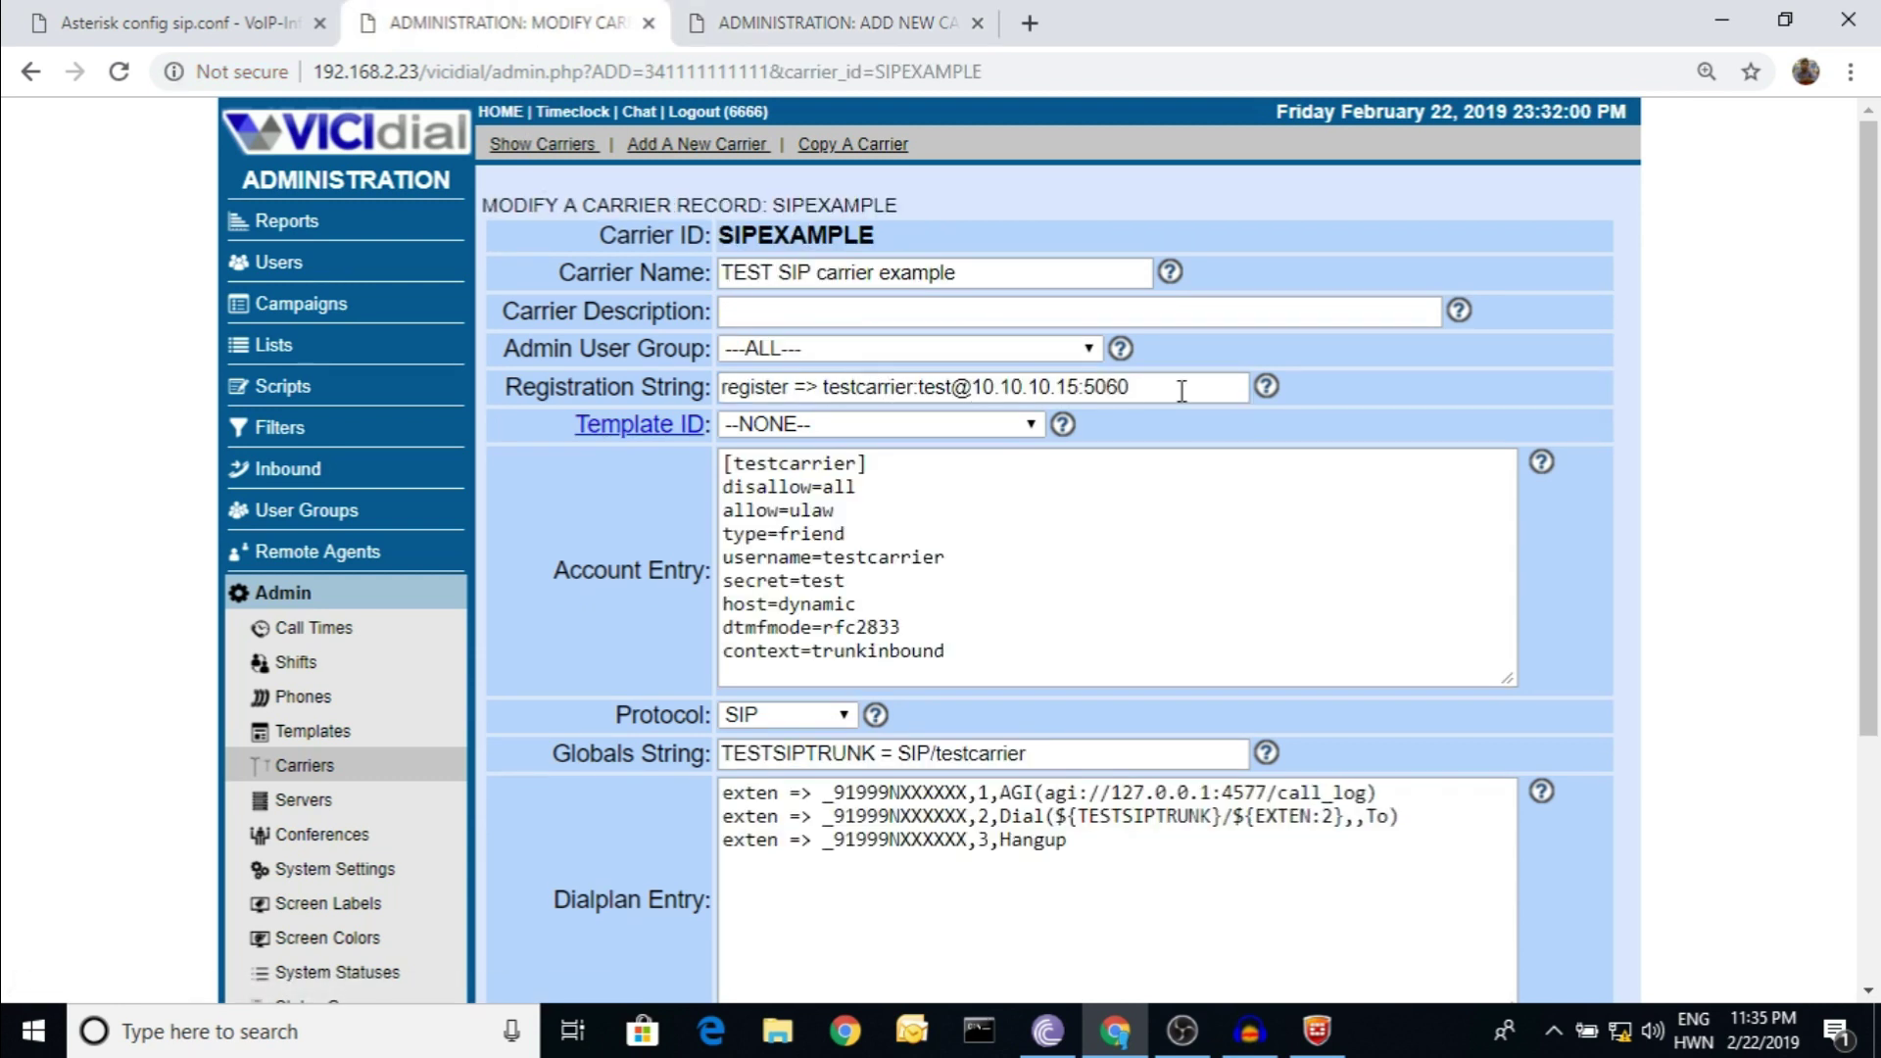
{"action": "left_click_drag", "start_coordinate": [1179, 390], "coordinate": [673, 455]}
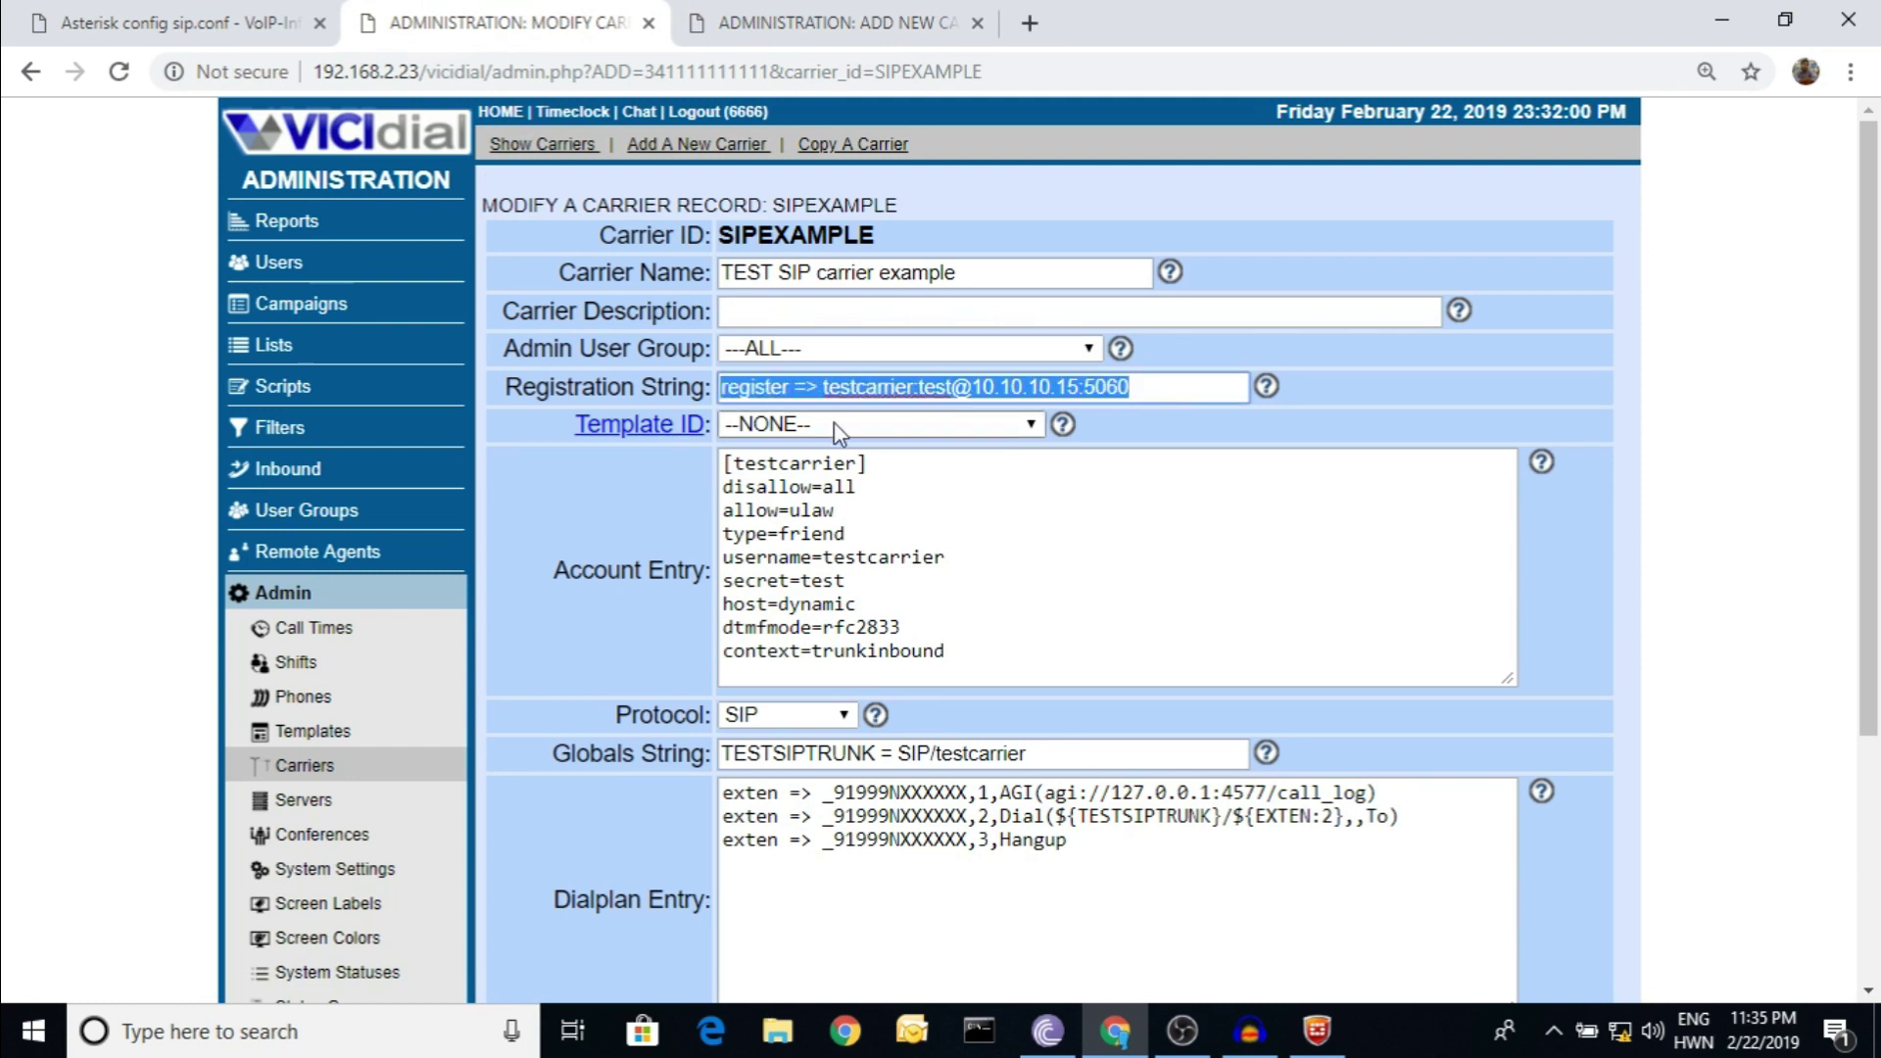
{"action": "left_click", "coordinate": [823, 387]}
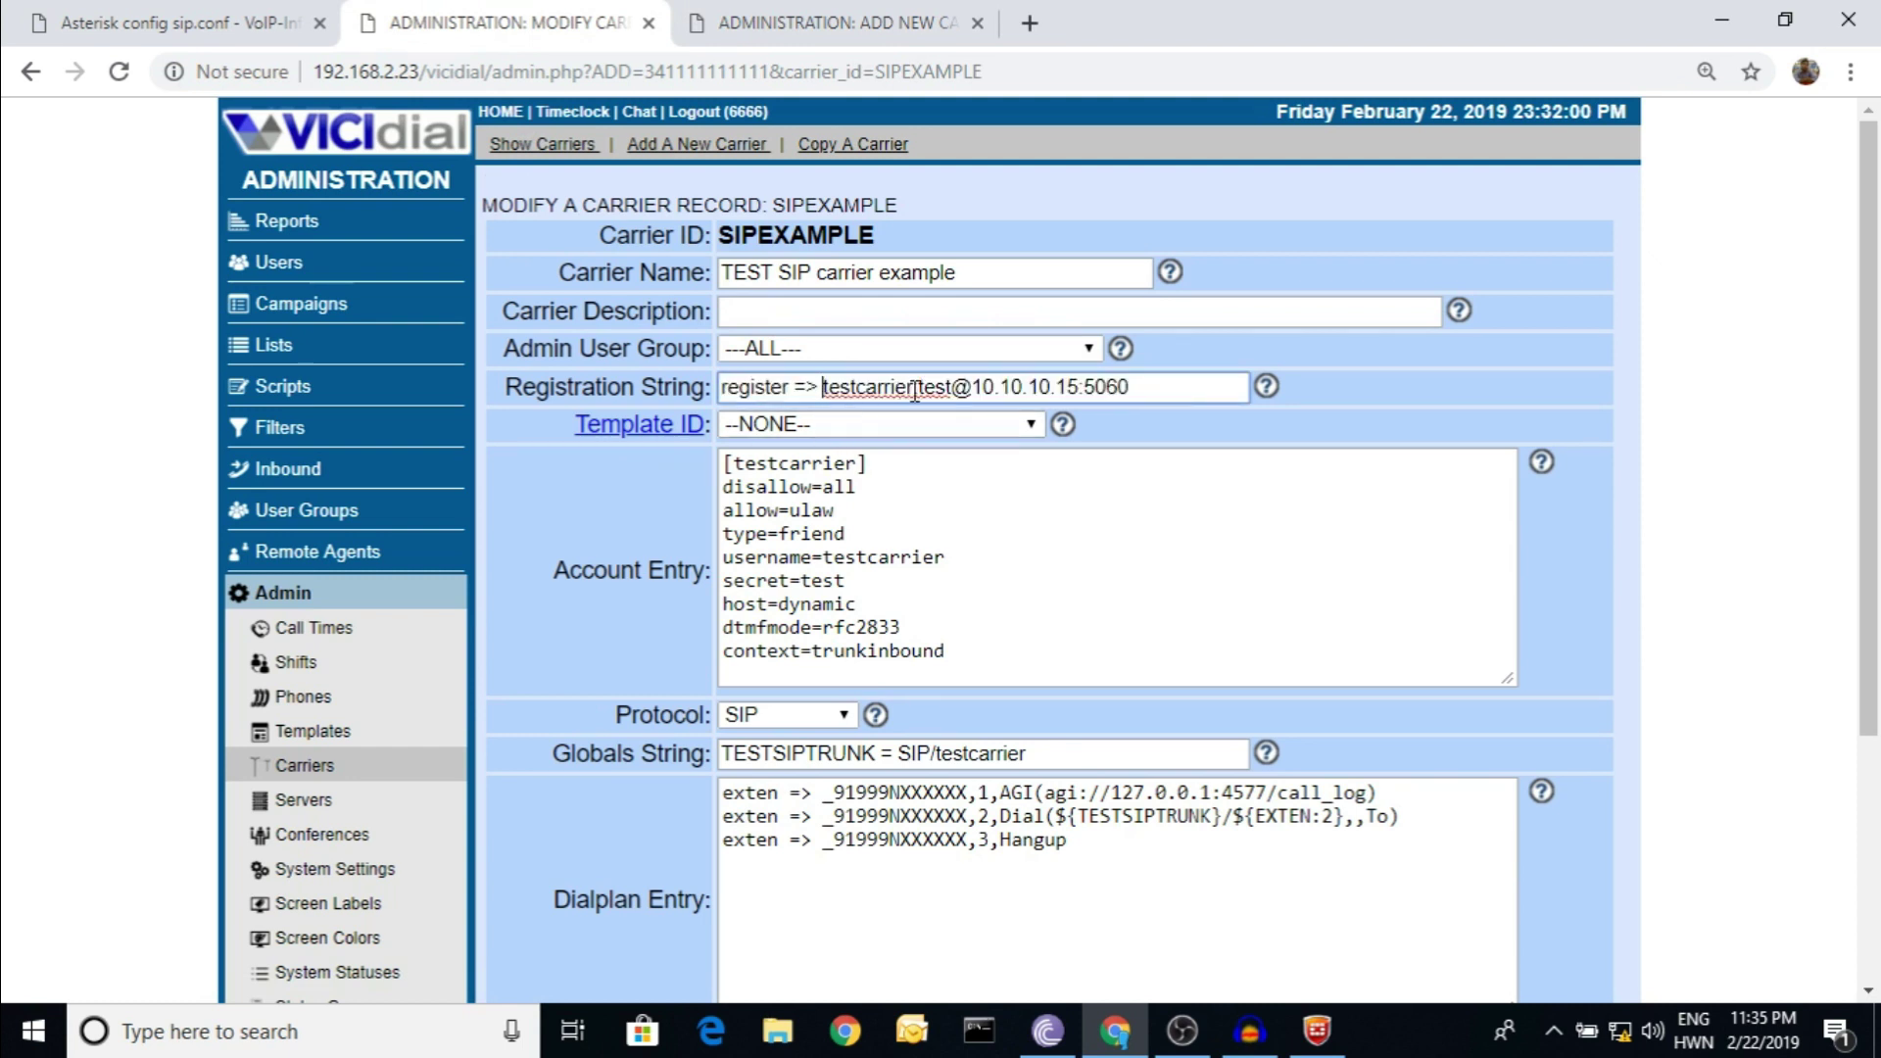
{"action": "left_click_drag", "start_coordinate": [918, 389], "coordinate": [828, 392]}
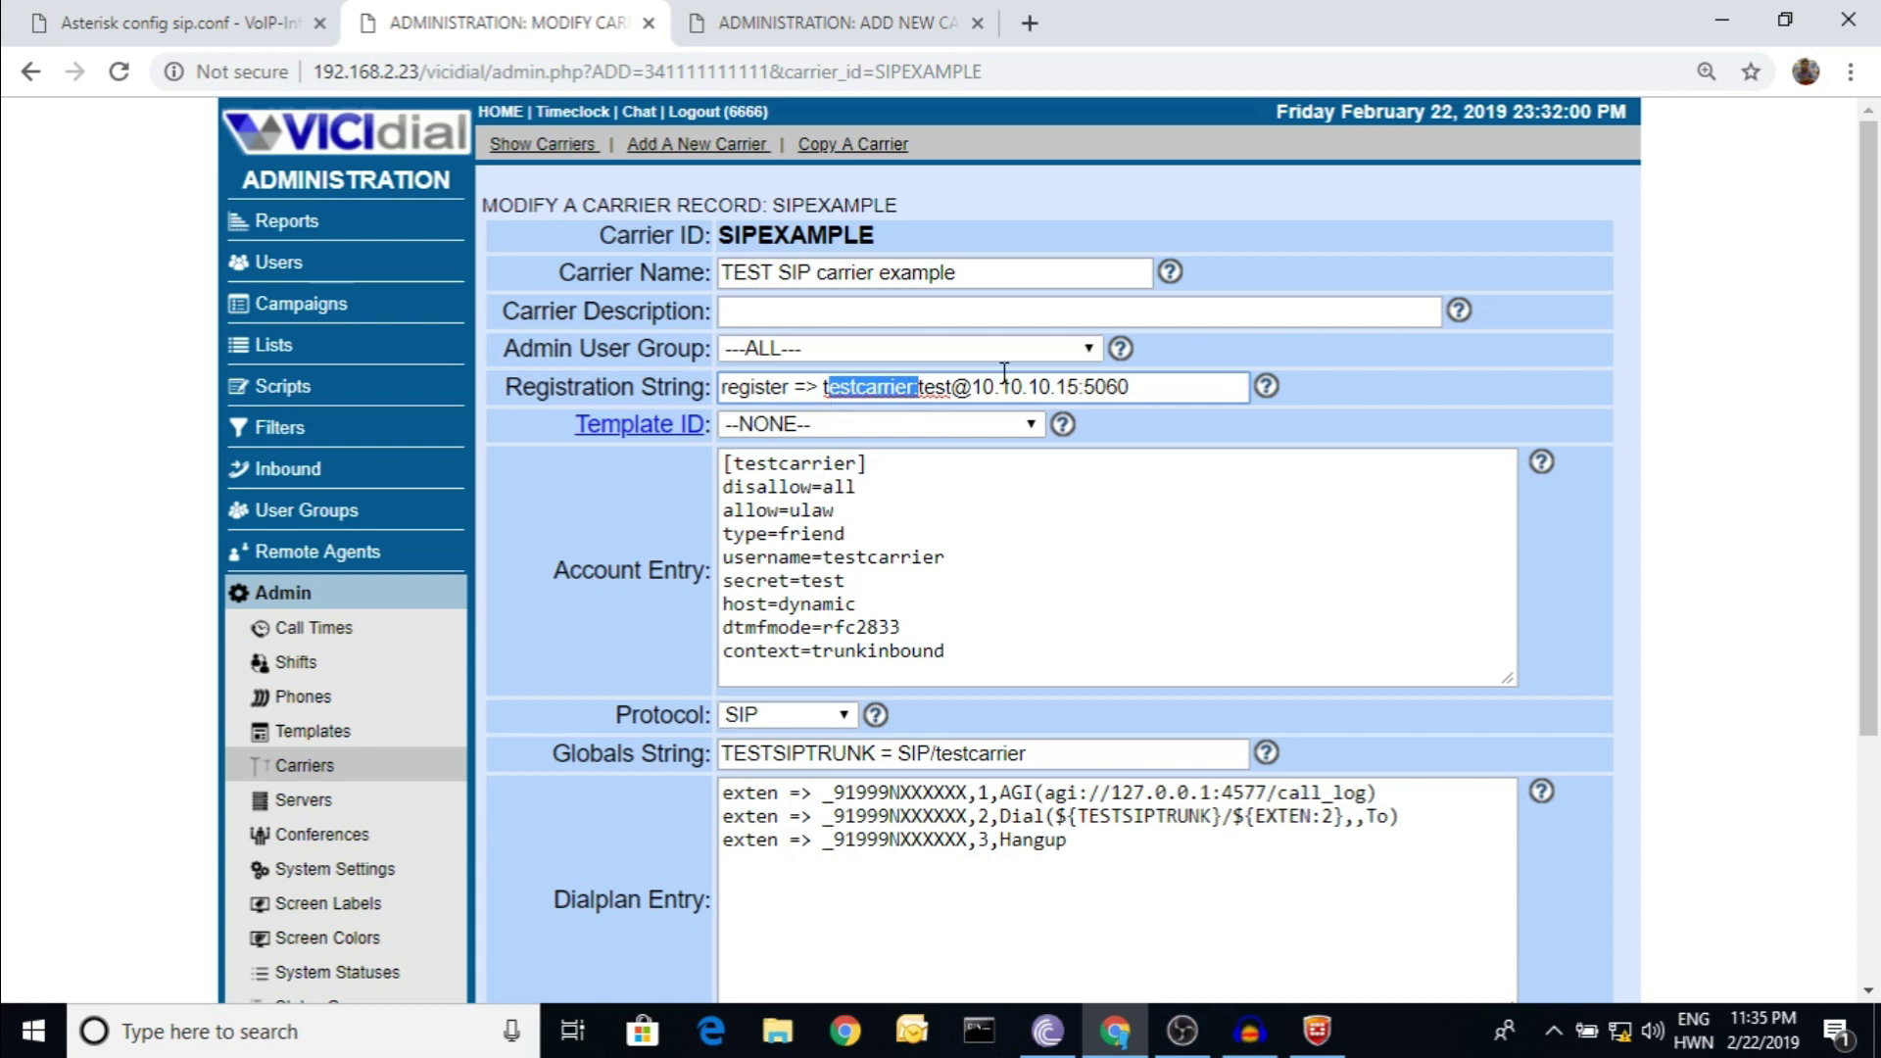
{"action": "left_click_drag", "start_coordinate": [950, 390], "coordinate": [916, 392]}
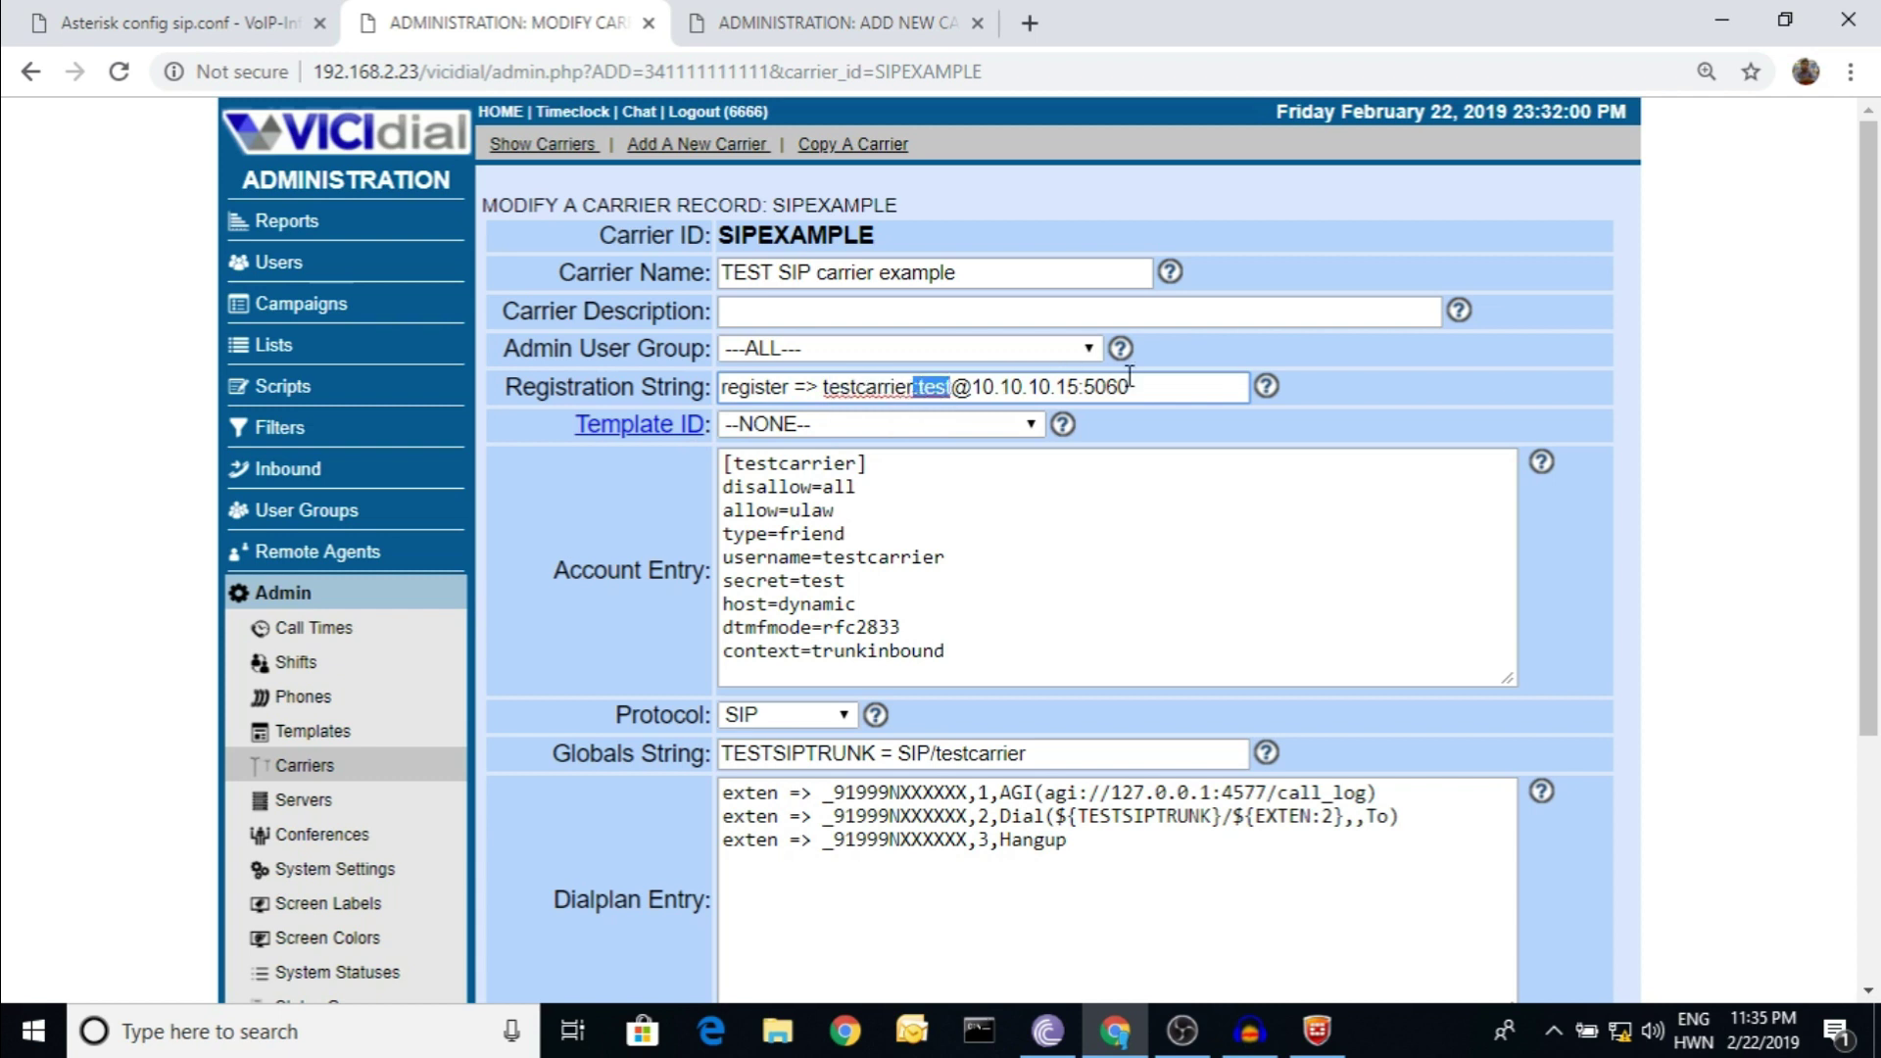
{"action": "left_click_drag", "start_coordinate": [1080, 389], "coordinate": [936, 420]}
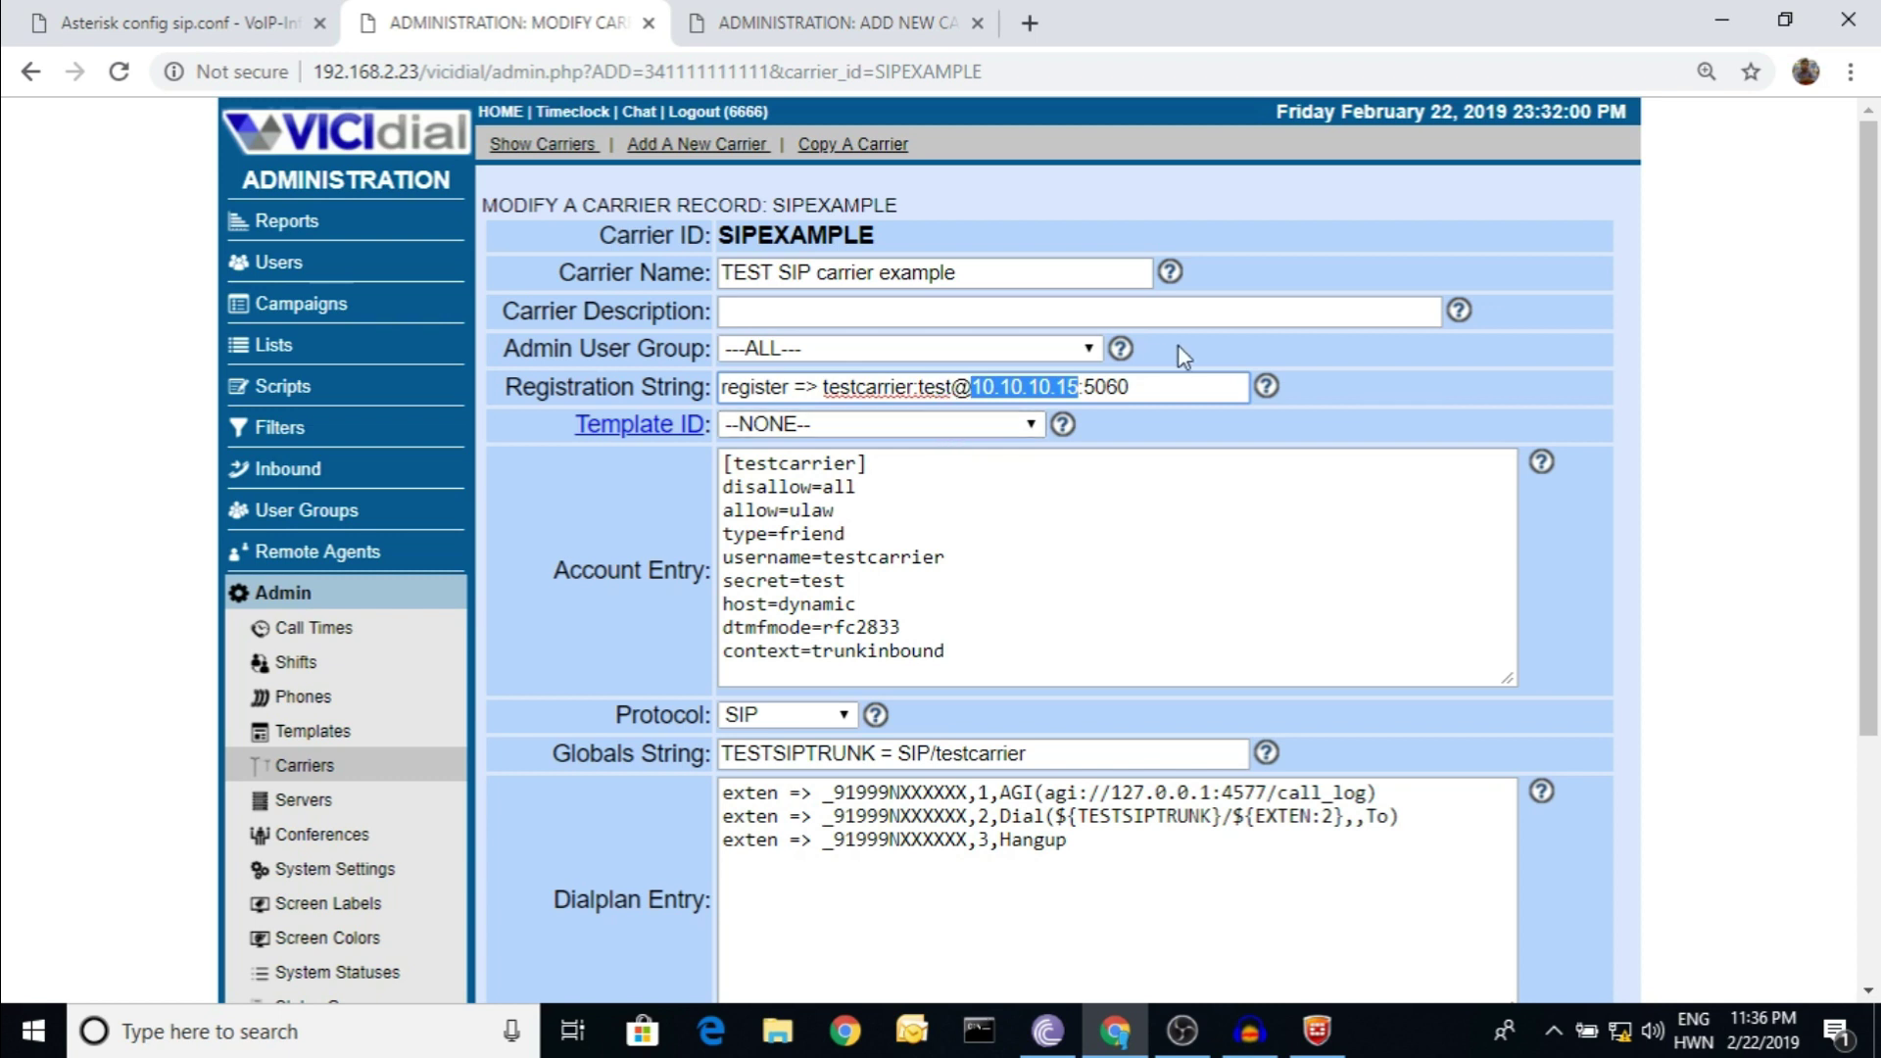
{"action": "left_click_drag", "start_coordinate": [1142, 389], "coordinate": [1097, 392]}
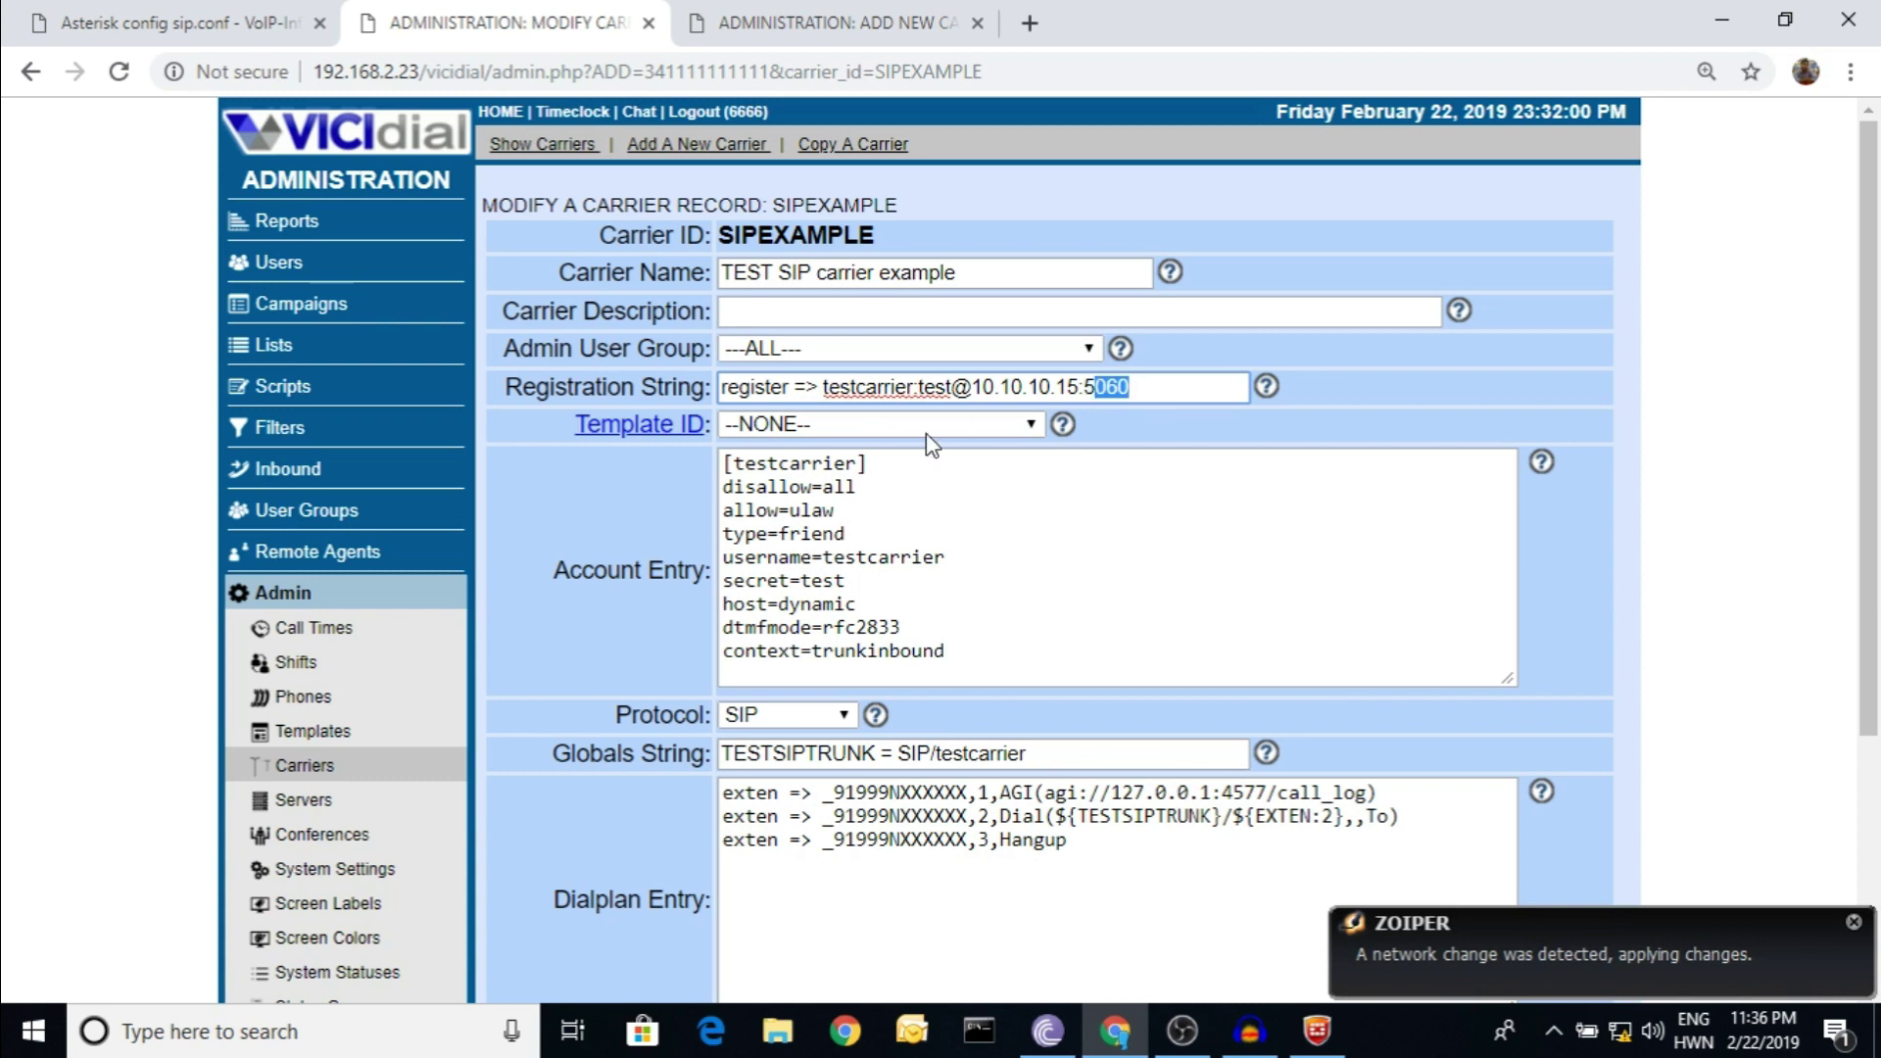
{"action": "left_click", "coordinate": [956, 477]}
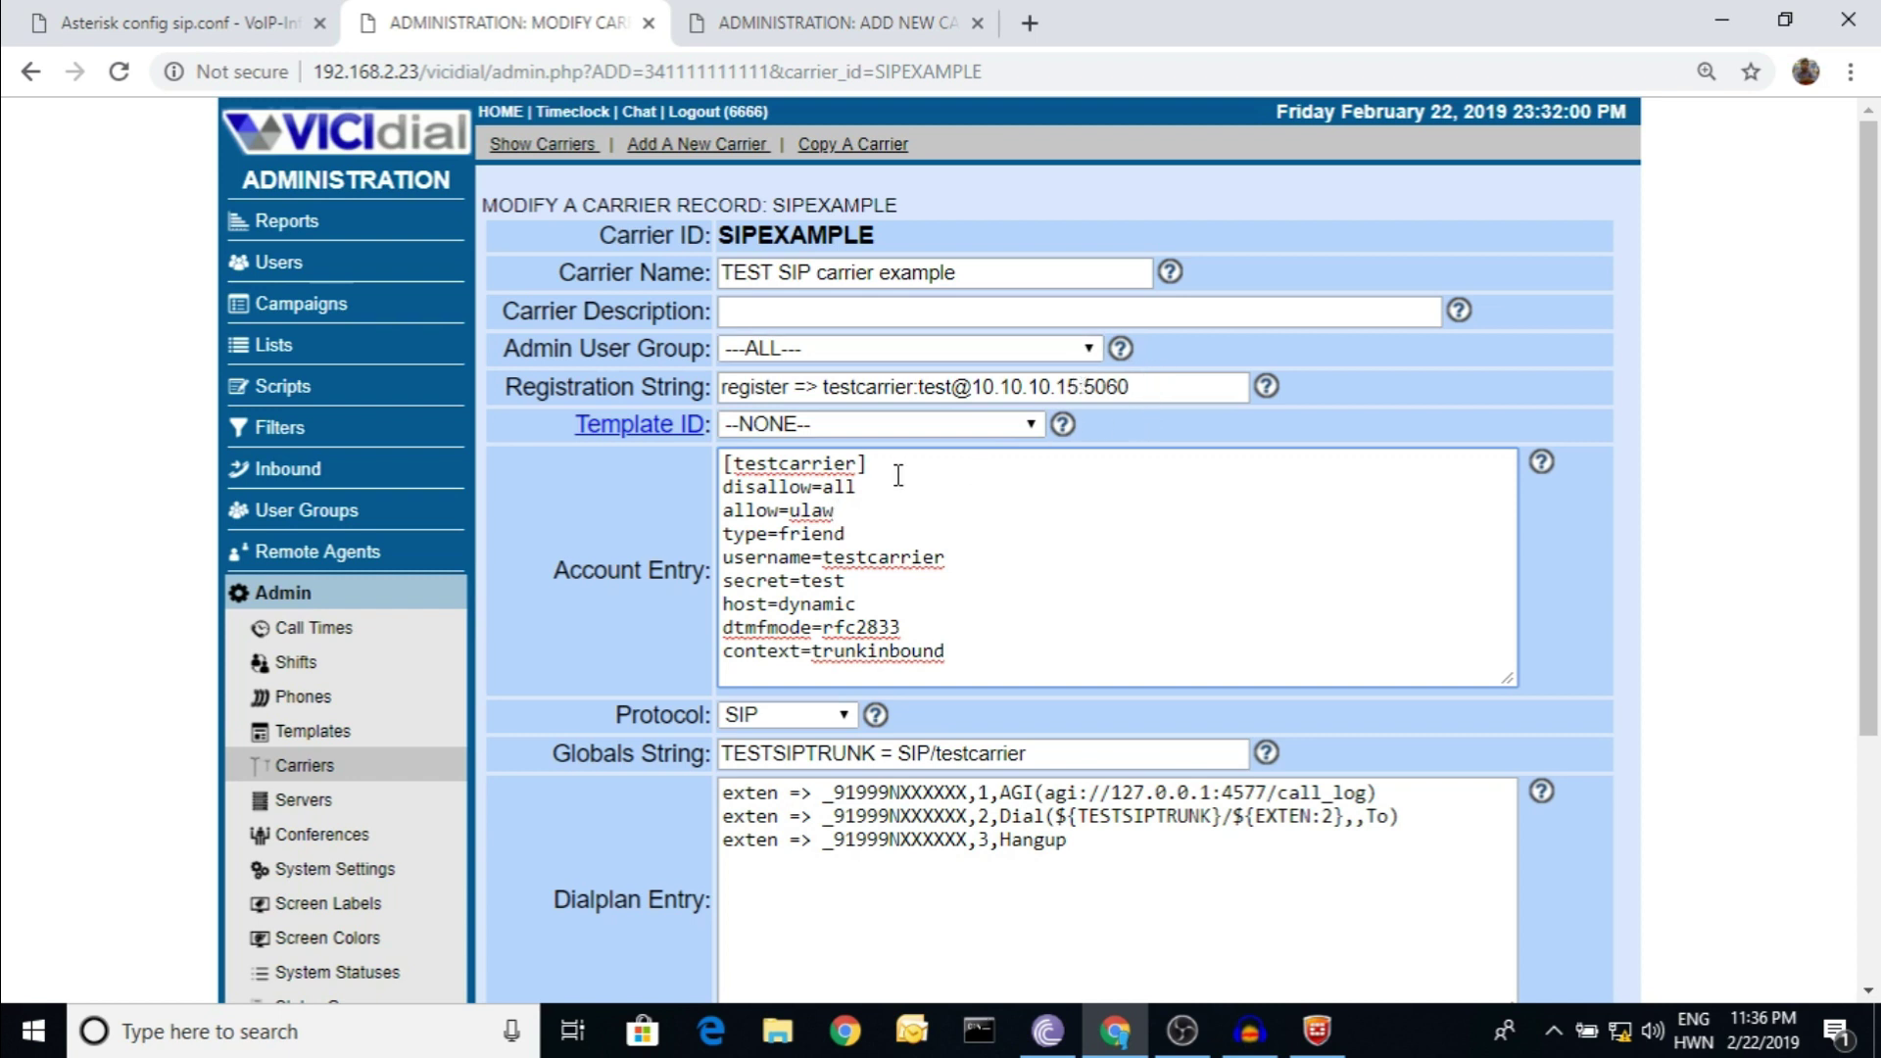
{"action": "left_click_drag", "start_coordinate": [1132, 386], "coordinate": [676, 431]}
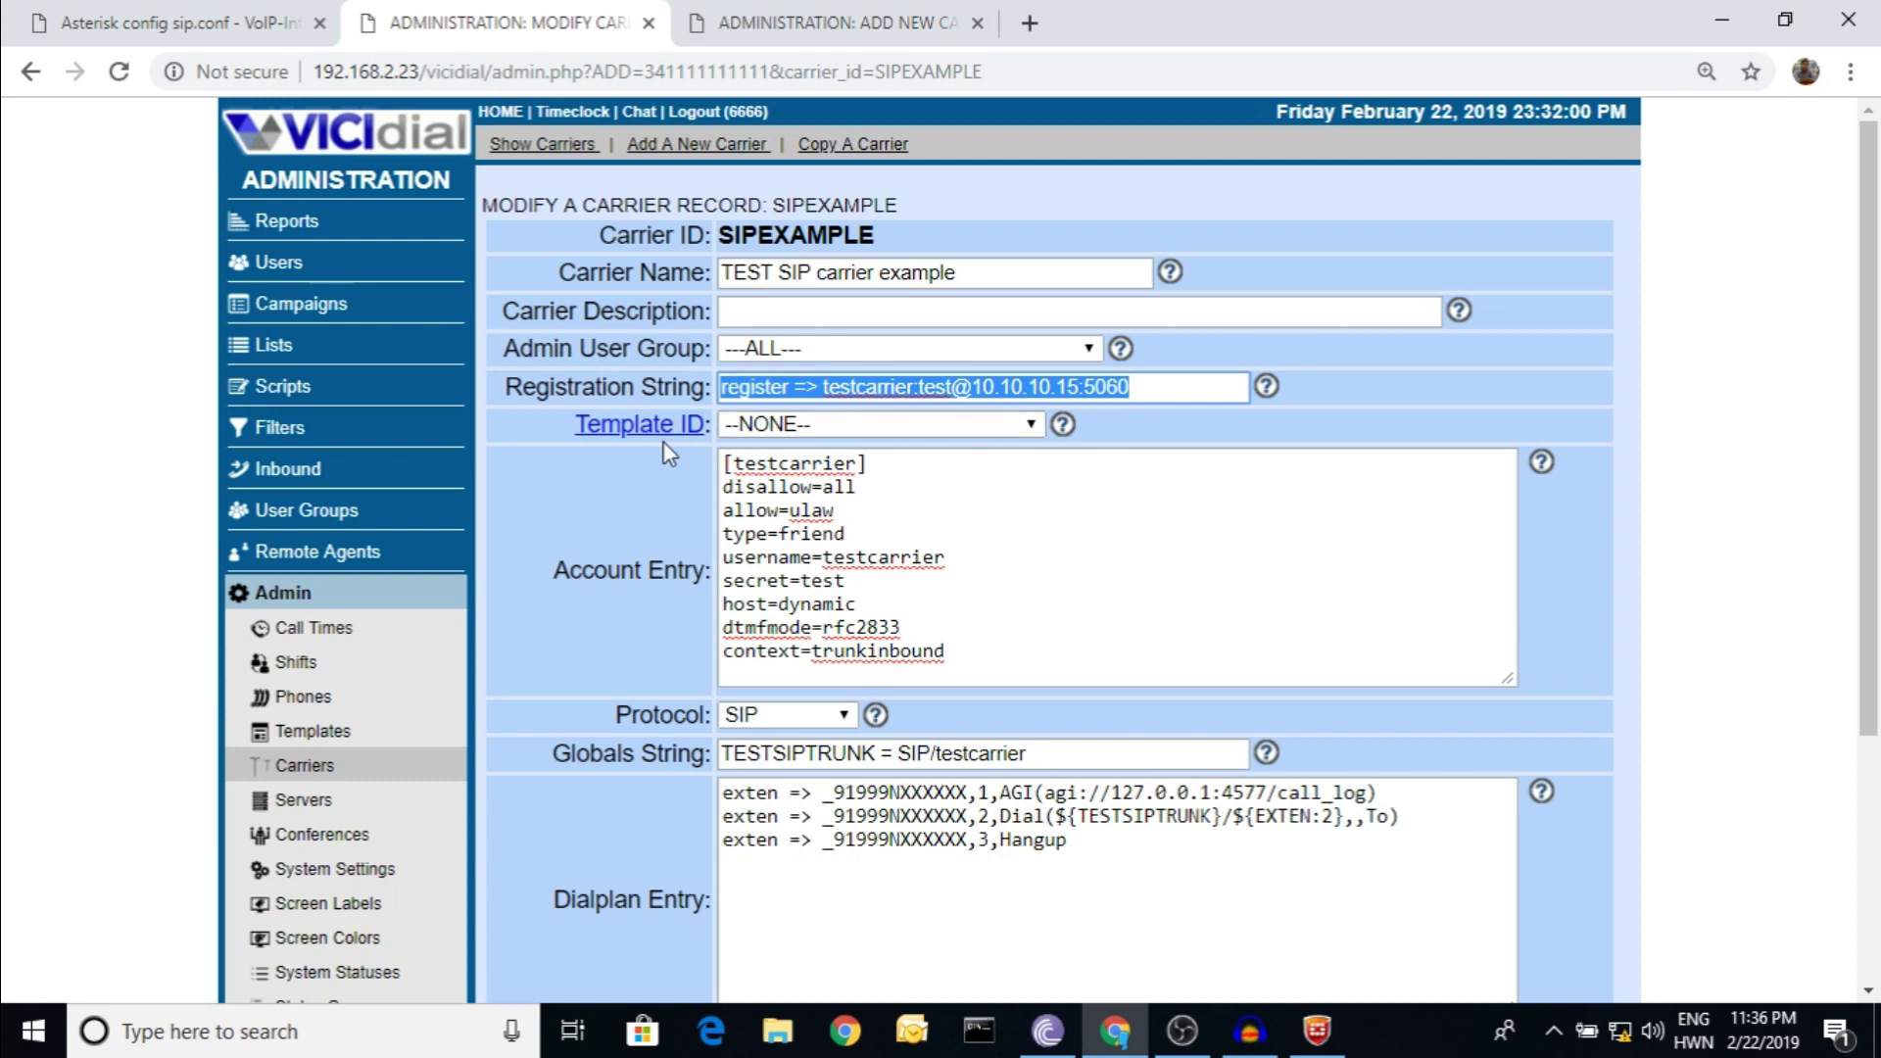
Paste SIPEXAMPLE's registration string into the new carrier and change the username to newbie
{"action": "left_click", "coordinate": [776, 25]}
{"action": "left_click", "coordinate": [774, 431]}
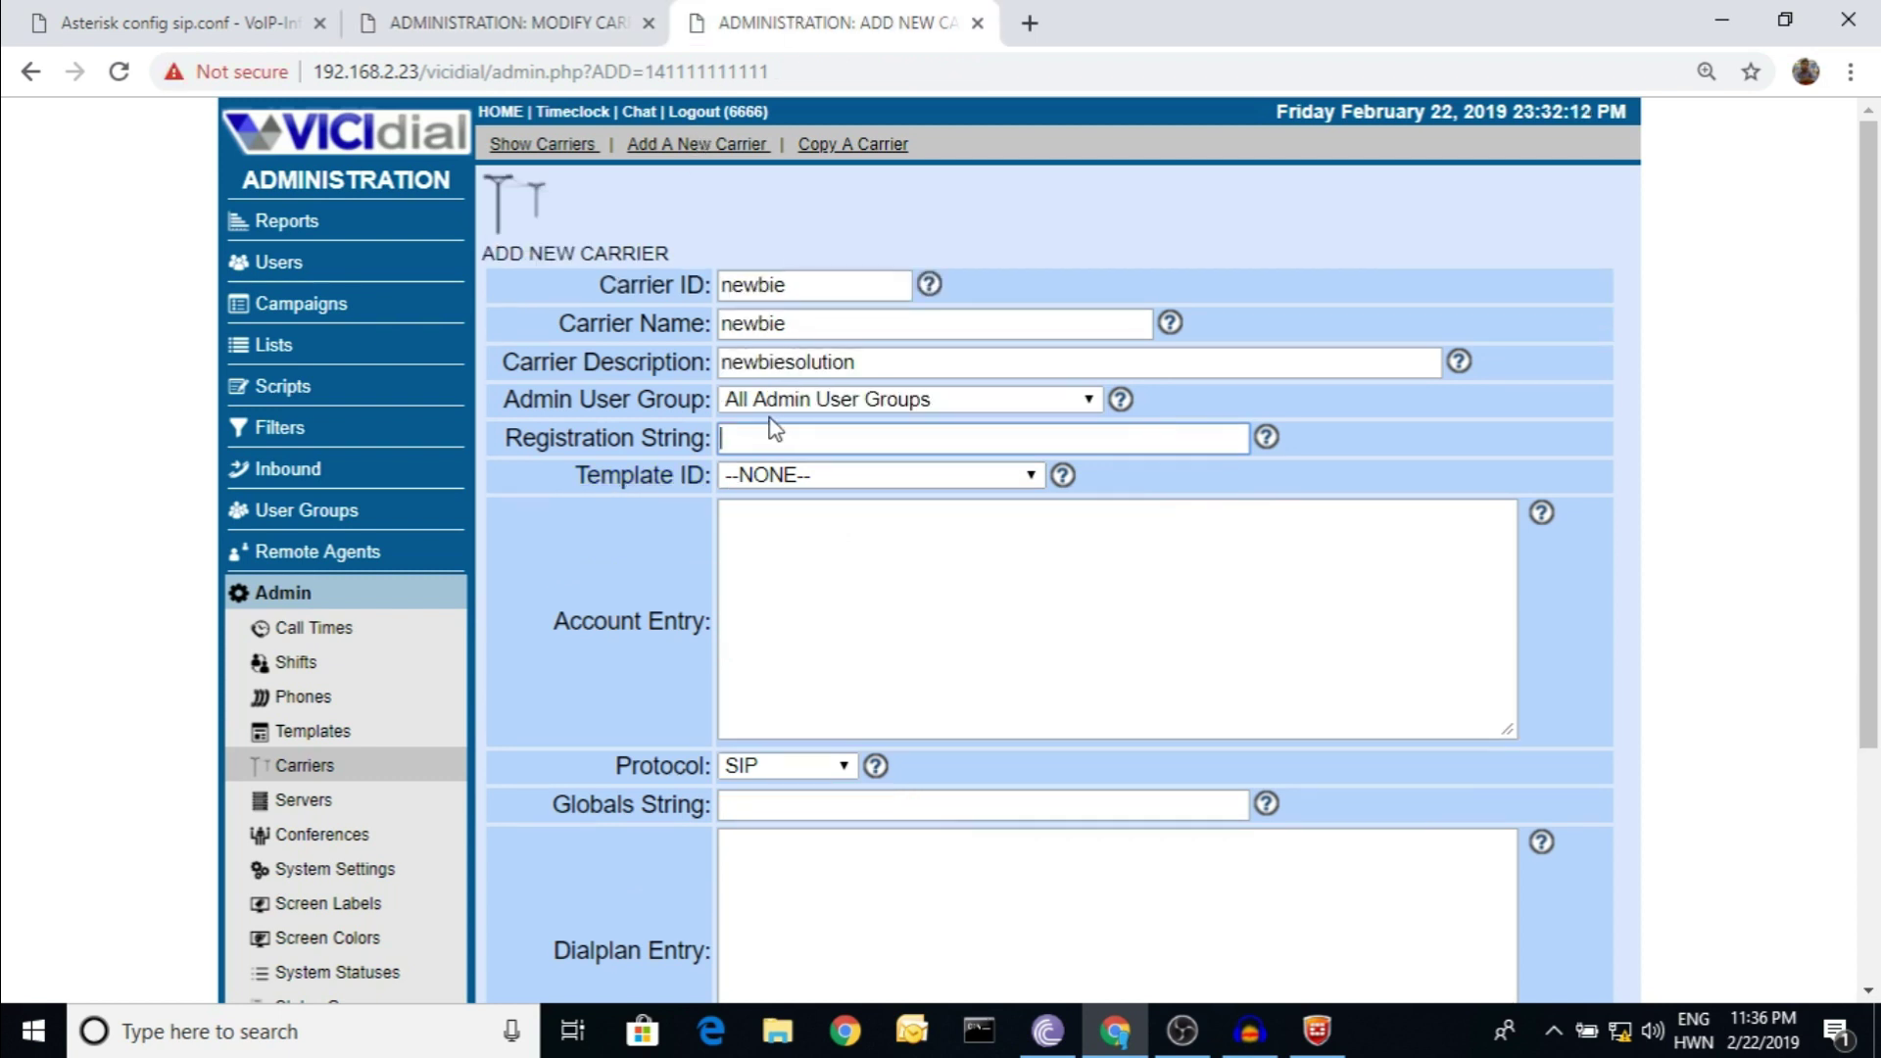
{"action": "key", "text": "ctrl+v"}
{"action": "left_click", "coordinate": [916, 445]}
{"action": "key", "text": "BackSpace"}
{"action": "key", "text": "BackSpace"}
{"action": "key", "text": "BackSpace"}
{"action": "key", "text": "BackSpace"}
{"action": "key", "text": "BackSpace"}
{"action": "key", "text": "BackSpace"}
{"action": "key", "text": "BackSpace"}
{"action": "type", "text": ":"}
{"action": "key", "text": "BackSpace"}
{"action": "key", "text": "BackSpace"}
{"action": "key", "text": "BackSpace"}
{"action": "key", "text": "BackSpace"}
{"action": "key", "text": "BackSpace"}
{"action": "type", "text": "newbie:"}
Replace the old password with the newbie carrier's password, keeping server 10.10.10.15:5060
{"action": "left_click", "coordinate": [917, 438]}
{"action": "key", "text": "BackSpace"}
{"action": "key", "text": "BackSpace"}
{"action": "key", "text": "BackSpace"}
{"action": "key", "text": "BackSpace"}
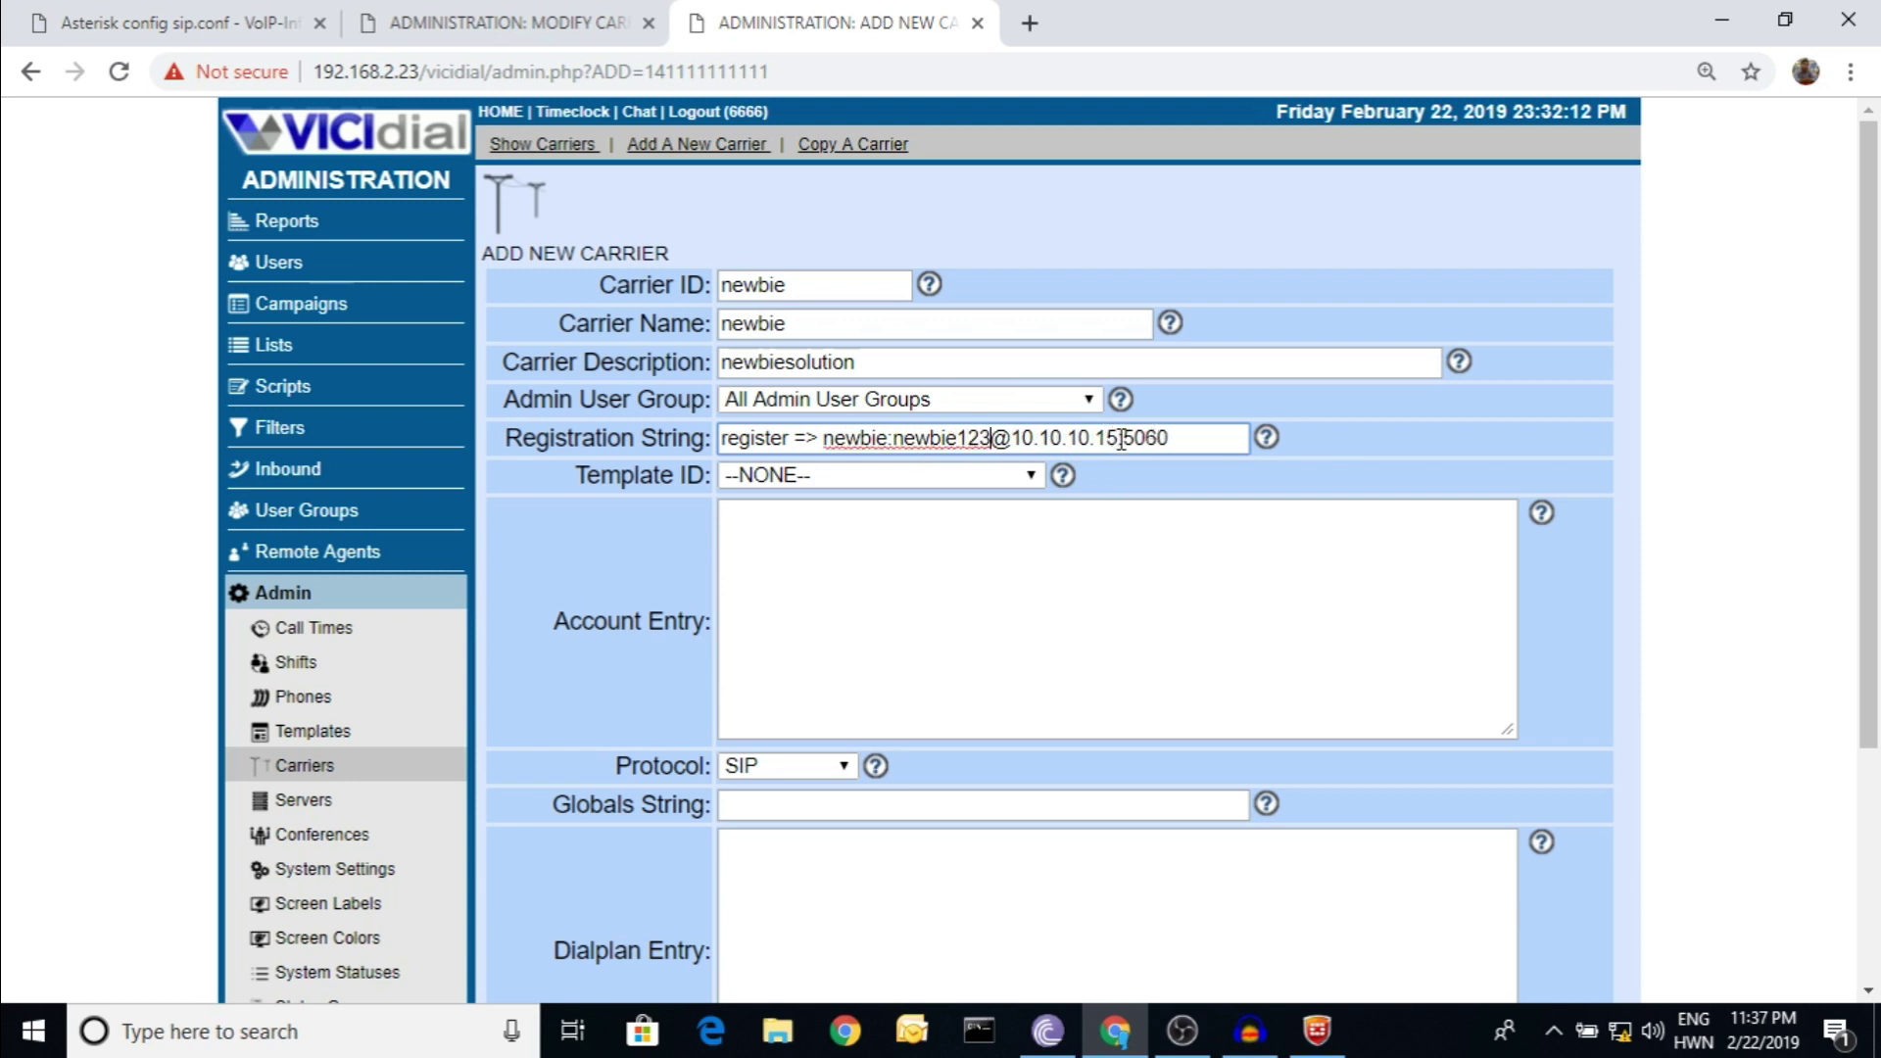
{"action": "left_click_drag", "start_coordinate": [1119, 441], "coordinate": [1014, 446]}
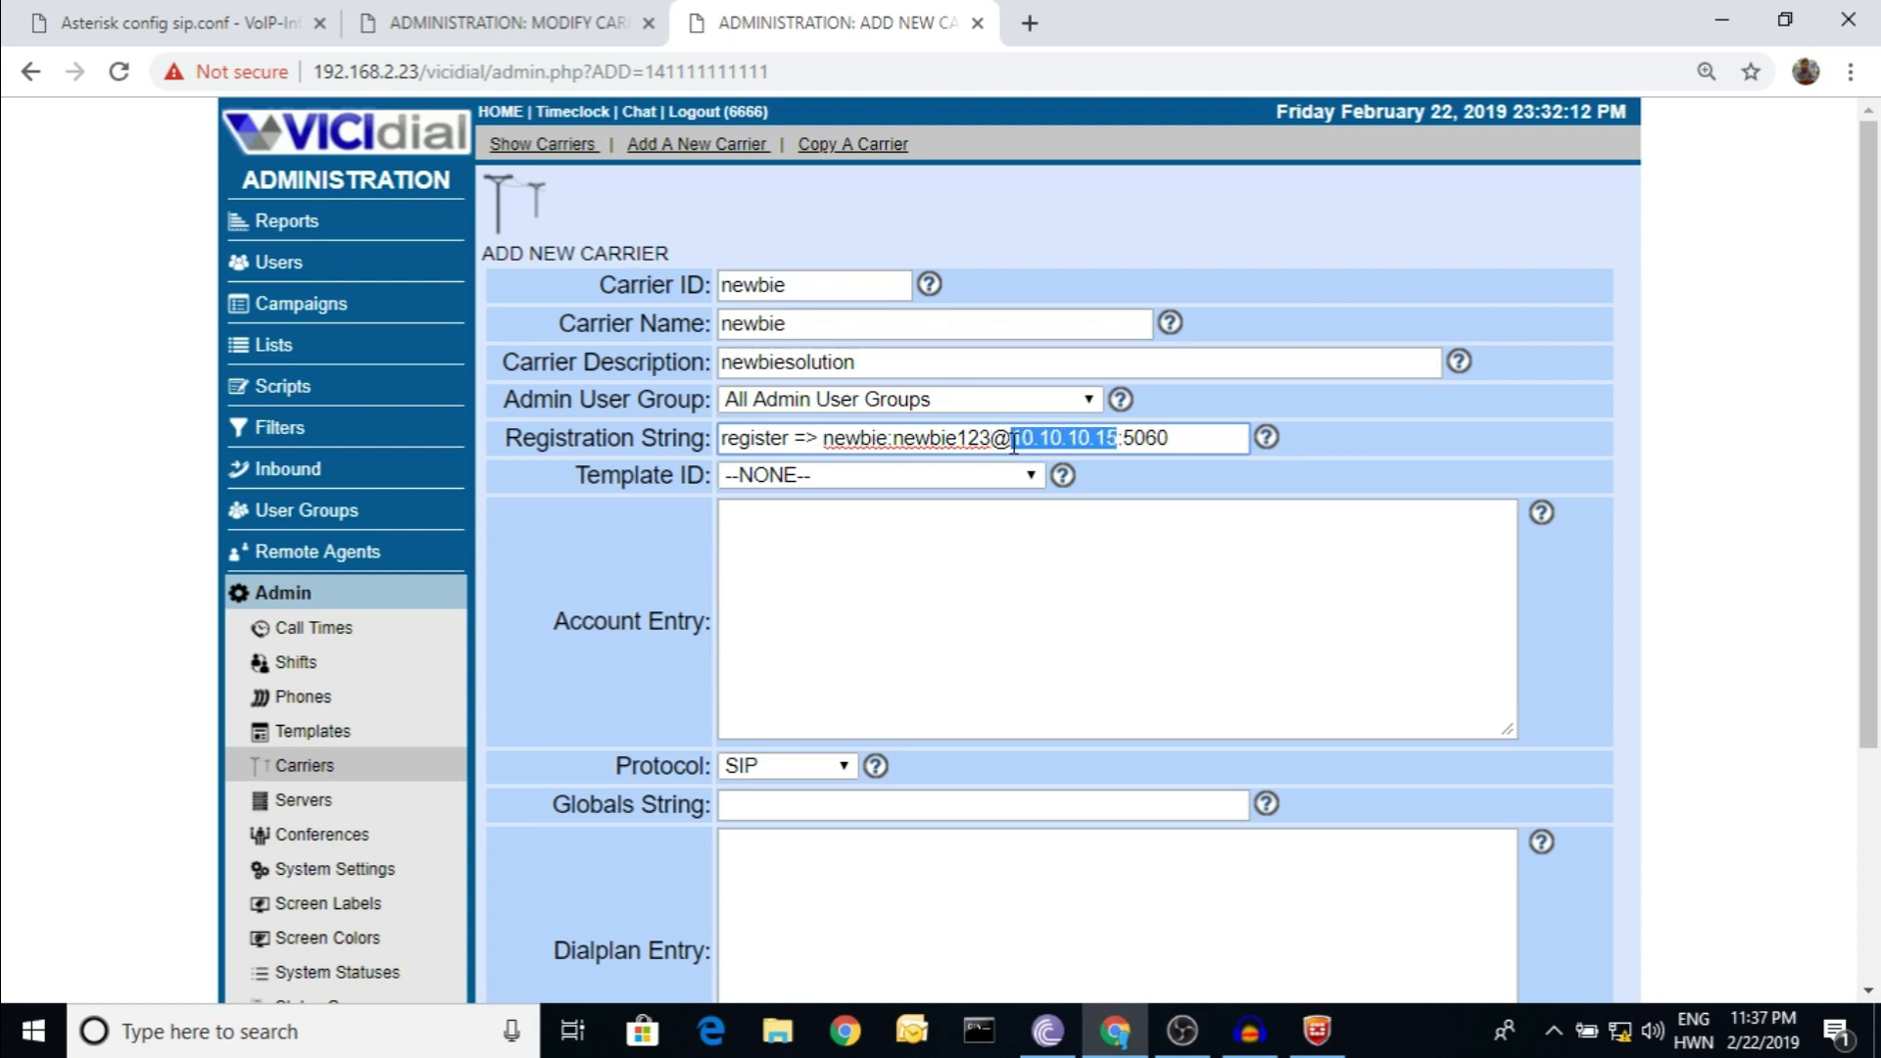
{"action": "left_click", "coordinate": [530, 12]}
Paste SIPEXAMPLE's account entry into the newbie carrier and rename the header [testcarrier] to [newbie]
{"action": "left_click_drag", "start_coordinate": [960, 641], "coordinate": [726, 471]}
{"action": "key", "text": "ctrl+c"}
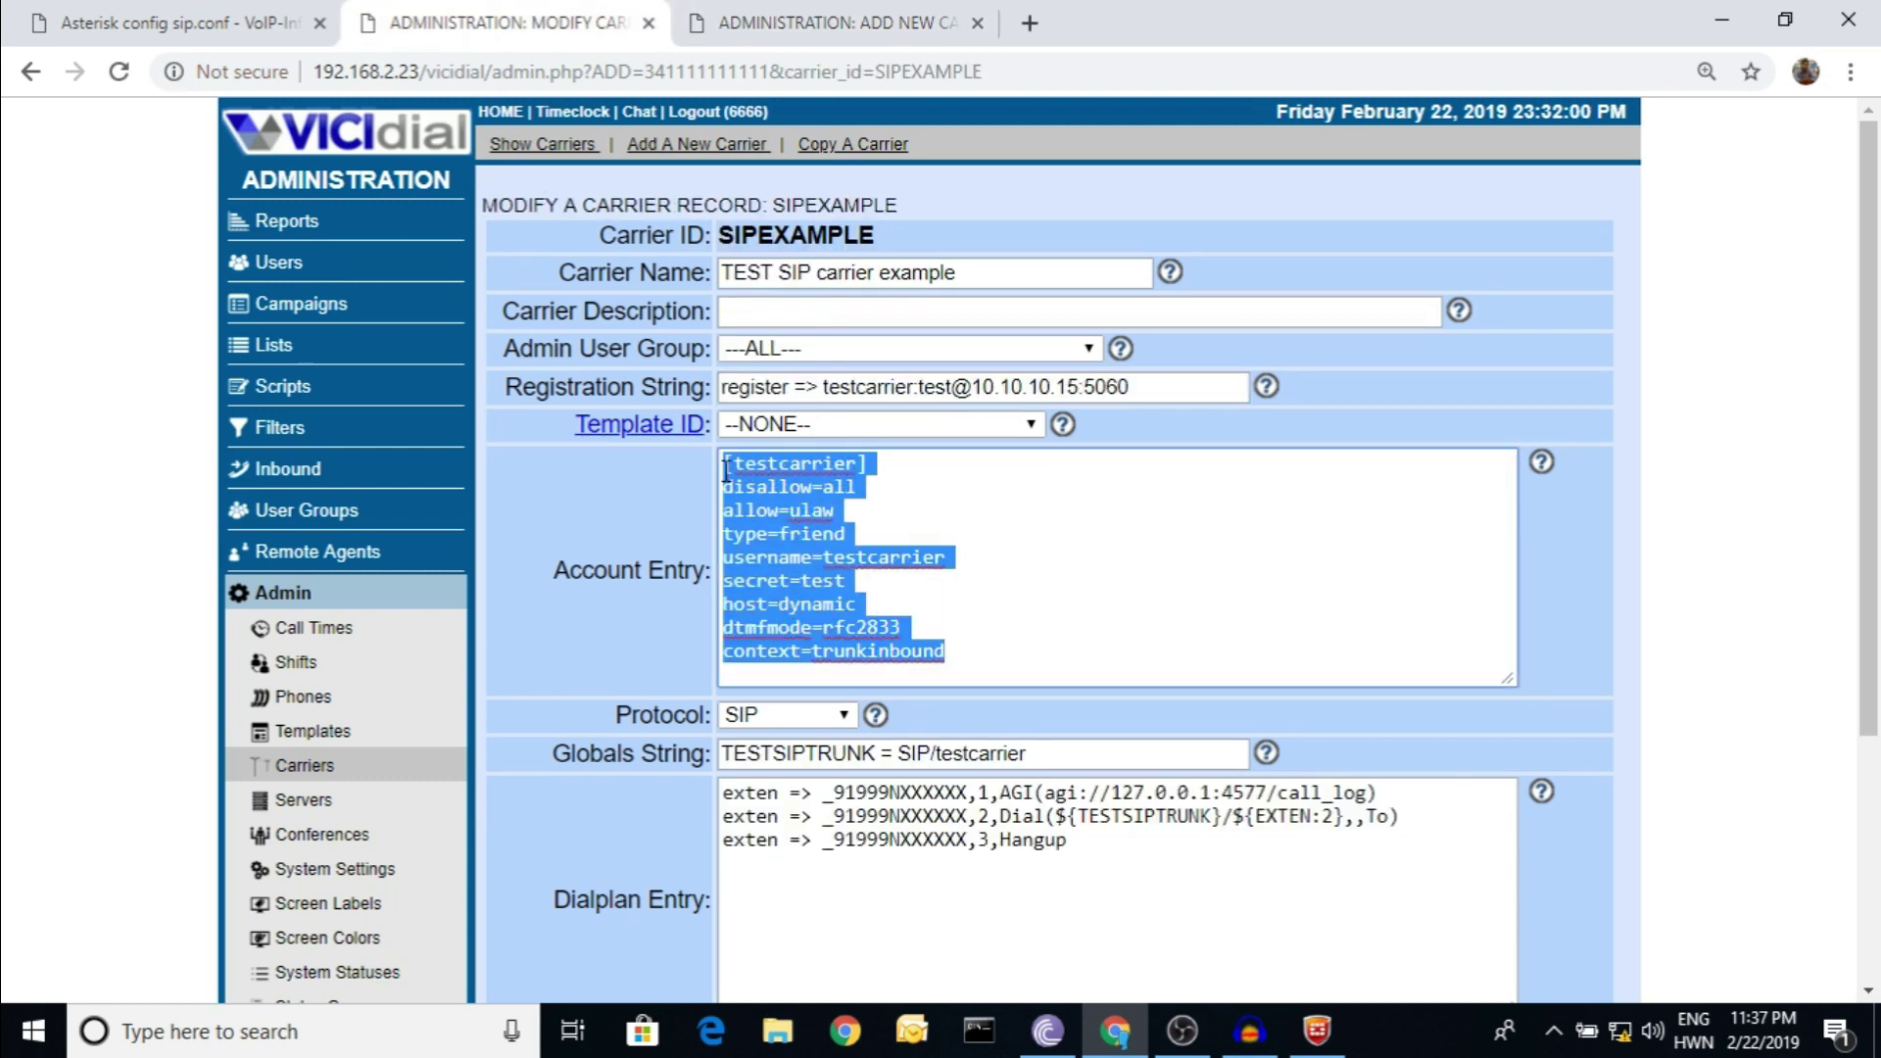
{"action": "left_click", "coordinate": [850, 25]}
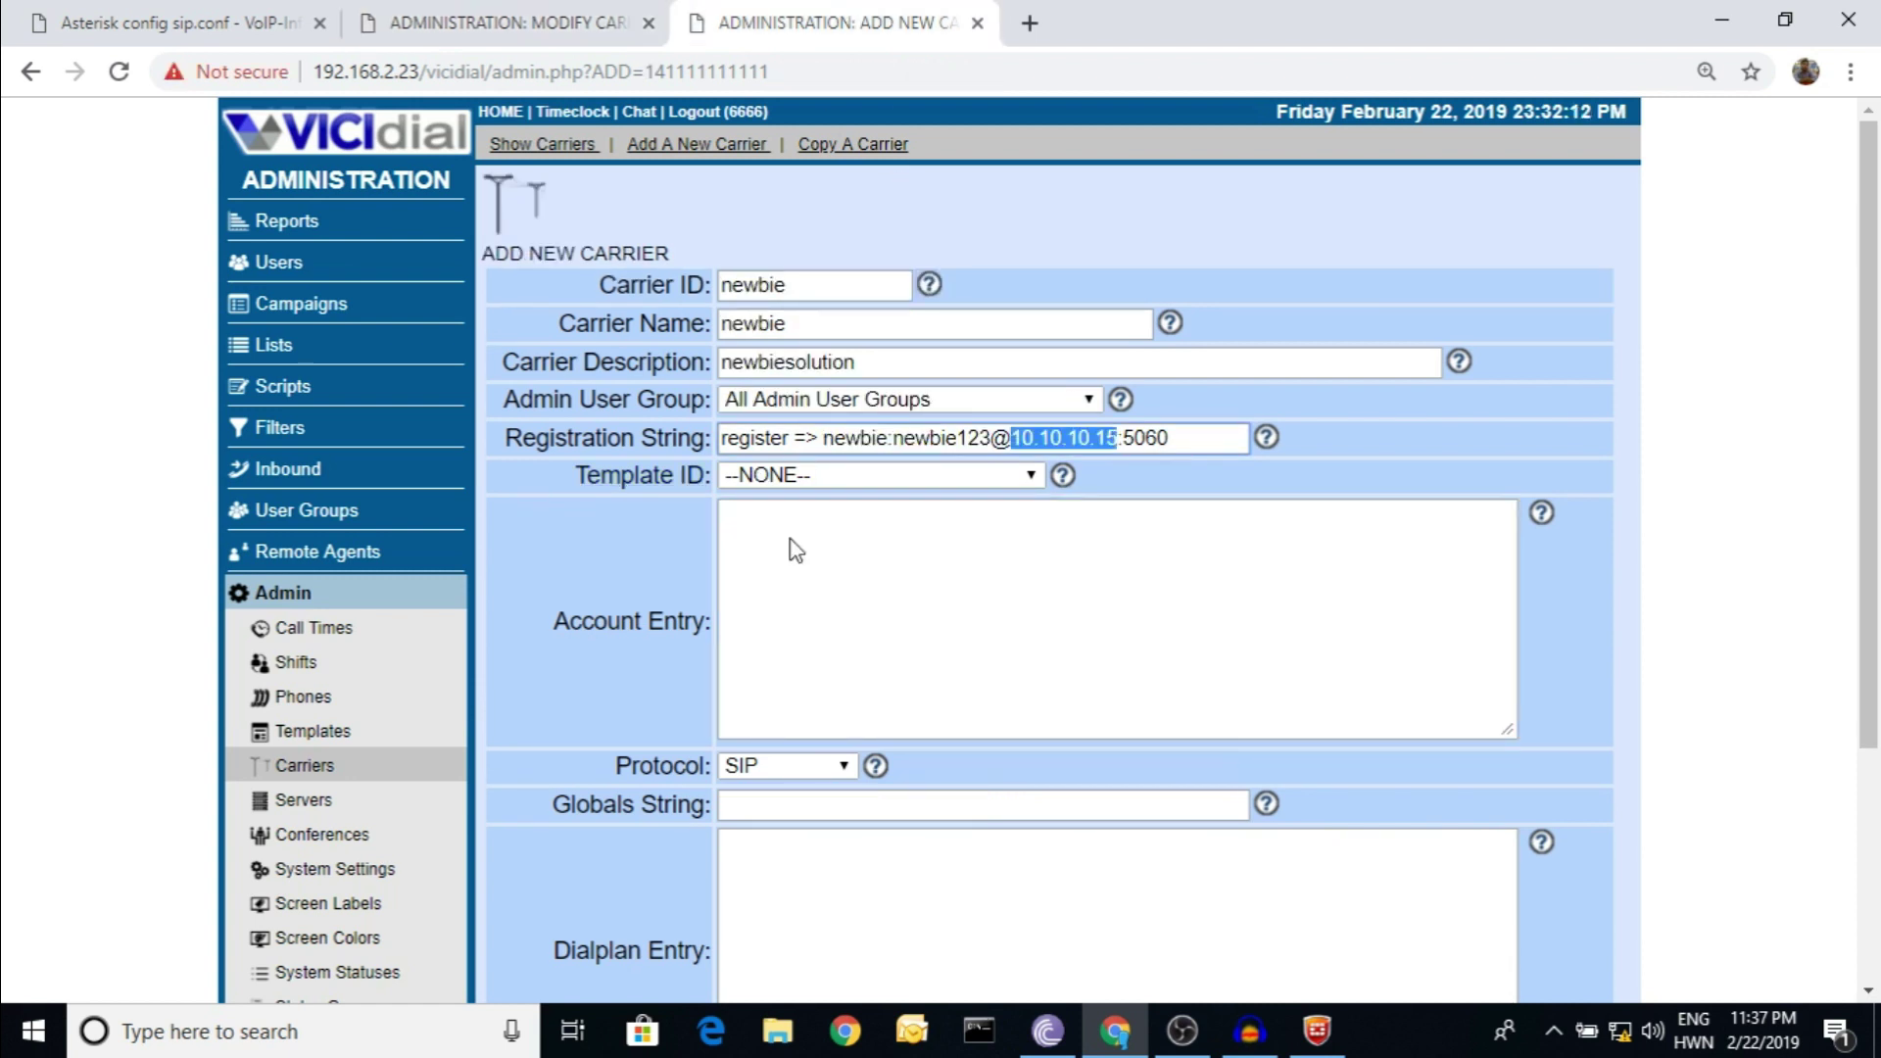
{"action": "left_click", "coordinate": [775, 549]}
{"action": "key", "text": "ctrl+v"}
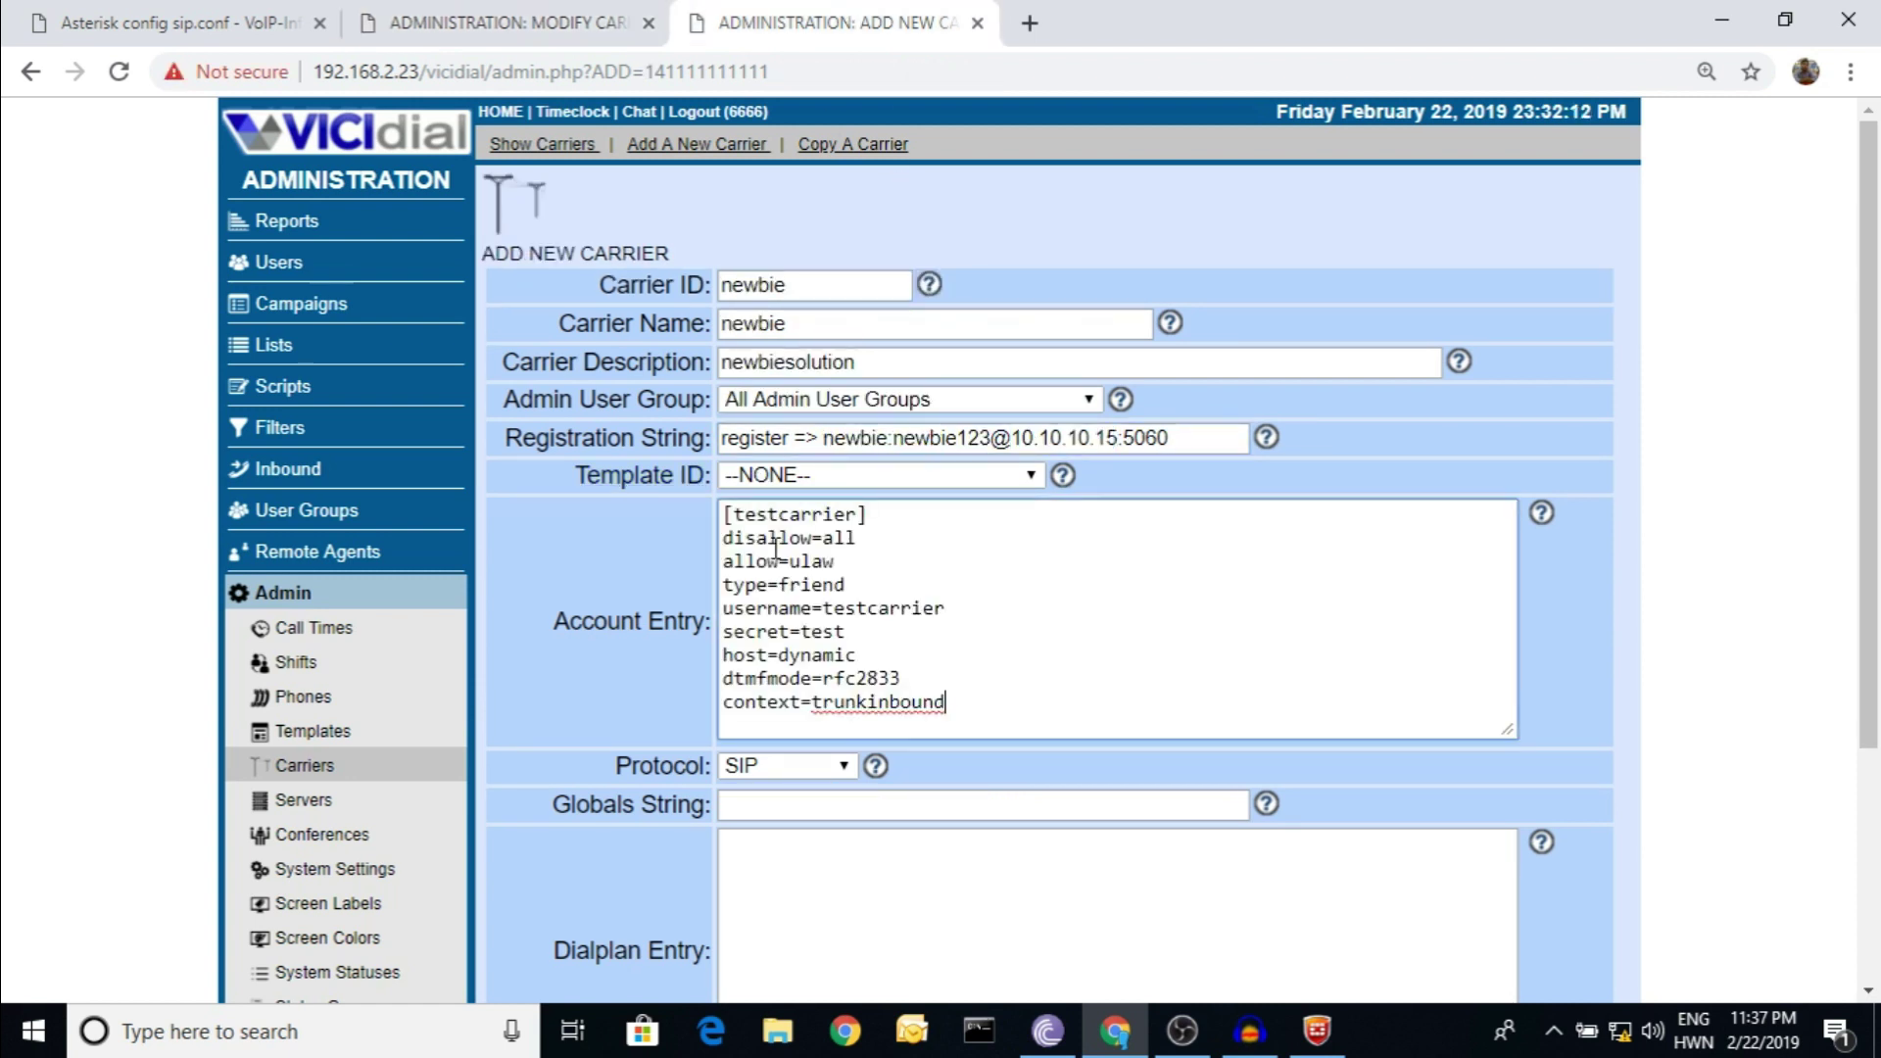
{"action": "key", "text": "BackSpace"}
{"action": "key", "text": "BackSpace"}
{"action": "key", "text": "BackSpace"}
{"action": "key", "text": "BackSpace"}
{"action": "key", "text": "BackSpace"}
{"action": "key", "text": "BackSpace"}
{"action": "key", "text": "BackSpace"}
{"action": "key", "text": "BackSpace"}
{"action": "key", "text": "BackSpace"}
{"action": "key", "text": "BackSpace"}
{"action": "key", "text": "BackSpace"}
{"action": "type", "text": "n"}
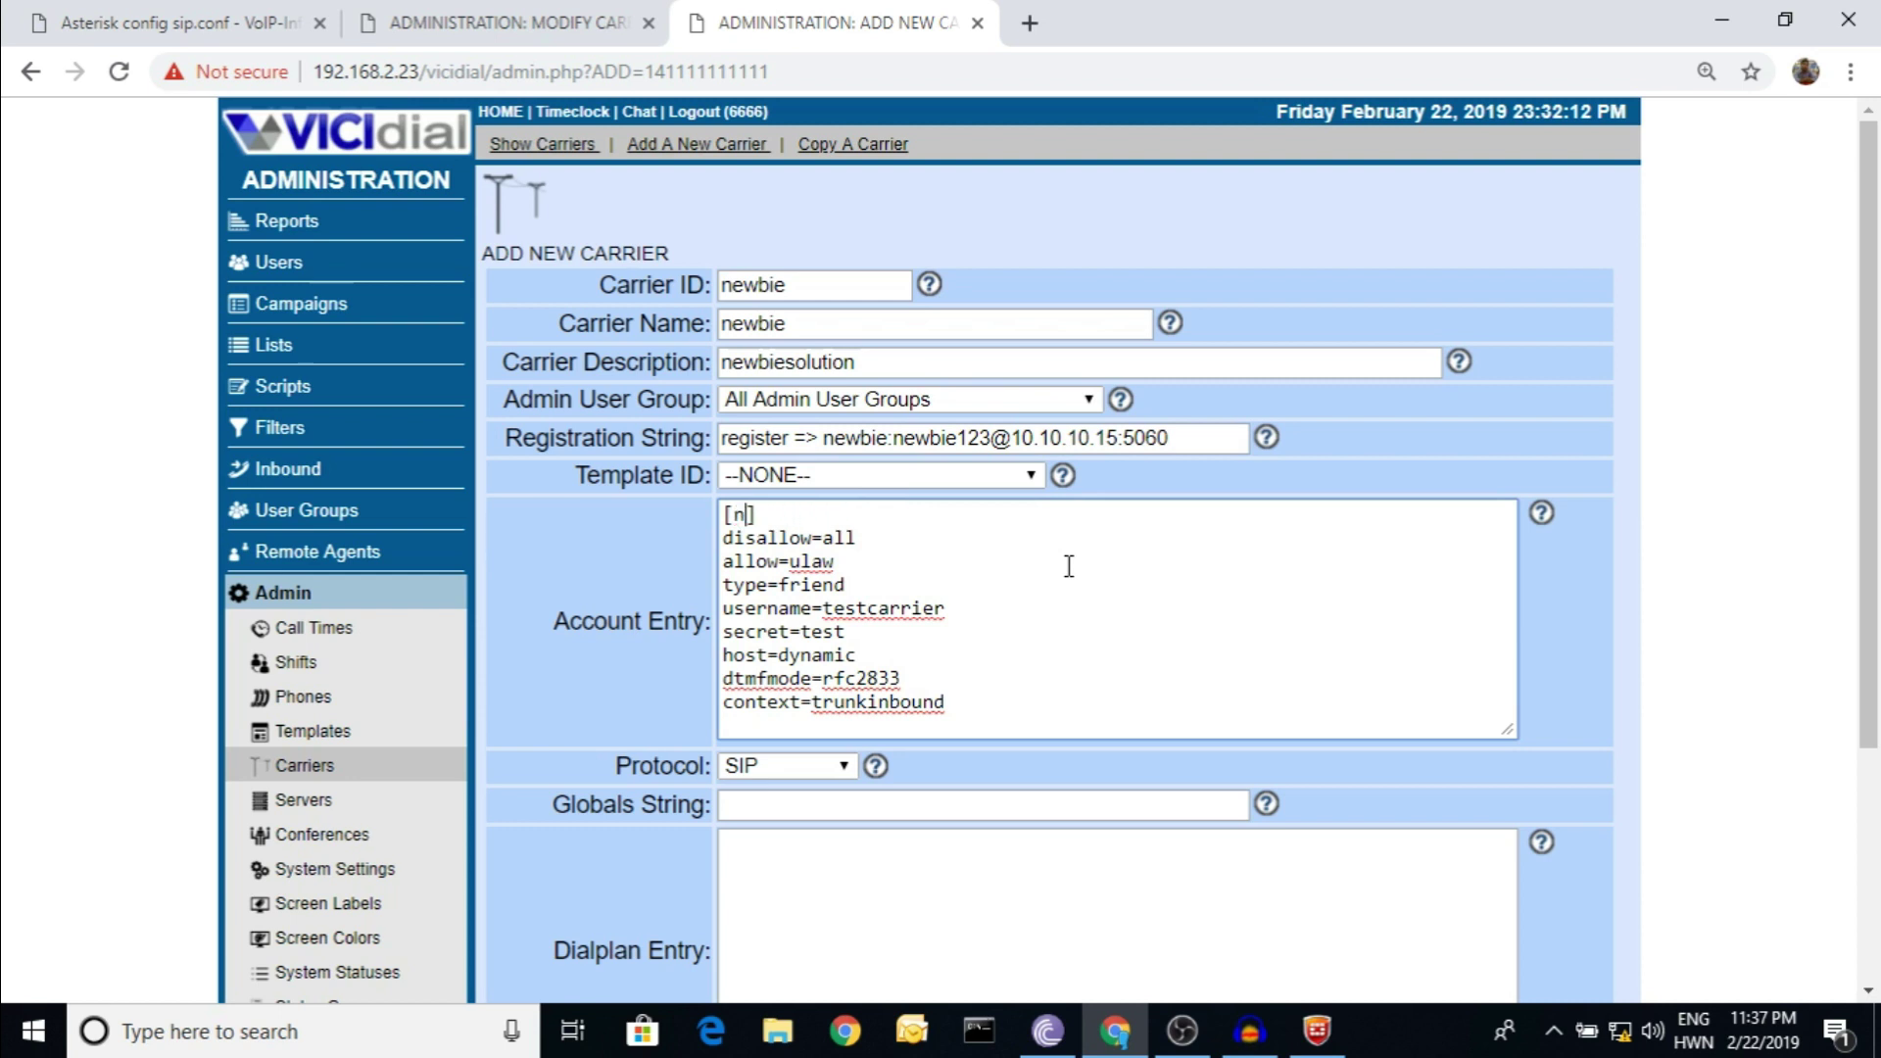
{"action": "type", "text": "ewbie"}
Review the disallow=all, allow=ulaw, type=friend and testcarrier username lines of the account entry
{"action": "left_click", "coordinate": [866, 538]}
{"action": "left_click_drag", "start_coordinate": [855, 538], "coordinate": [726, 540]}
{"action": "left_click", "coordinate": [834, 561]}
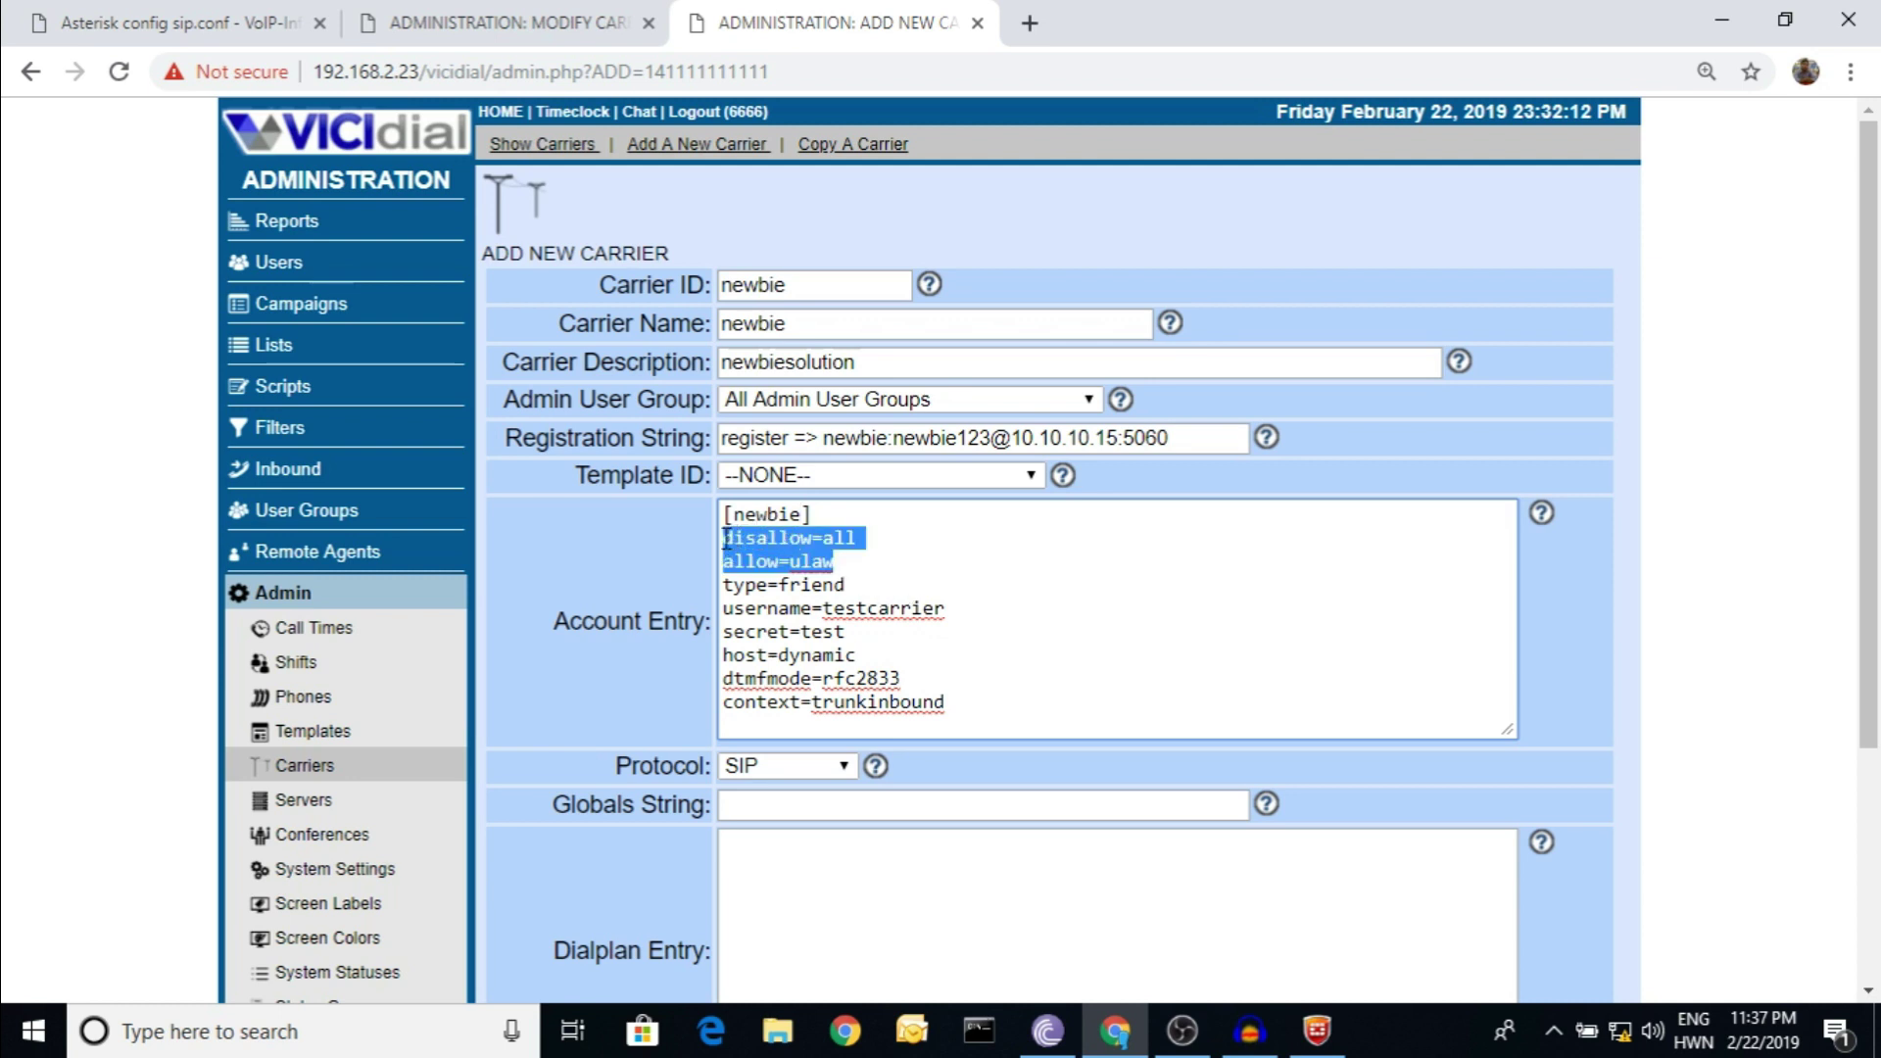
{"action": "left_click", "coordinate": [858, 565]}
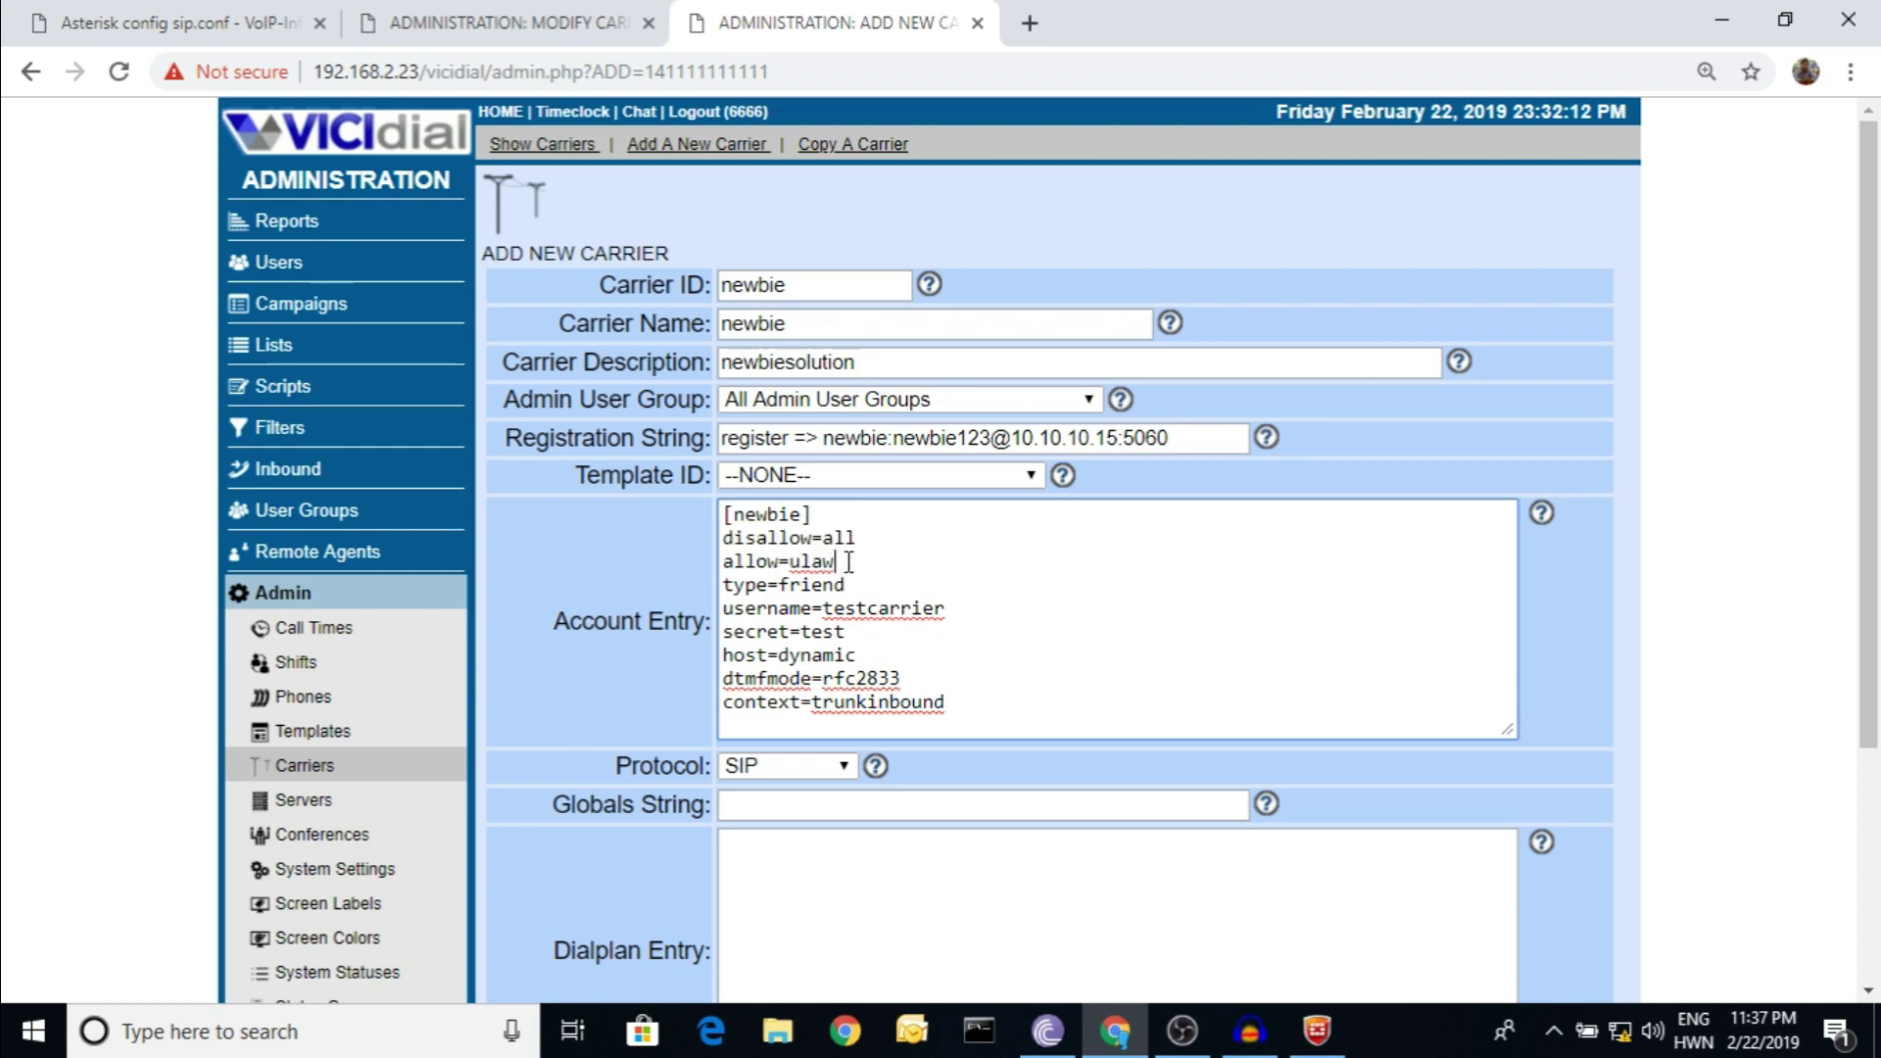
{"action": "left_click_drag", "start_coordinate": [836, 561], "coordinate": [794, 568]}
{"action": "left_click_drag", "start_coordinate": [864, 538], "coordinate": [727, 539]}
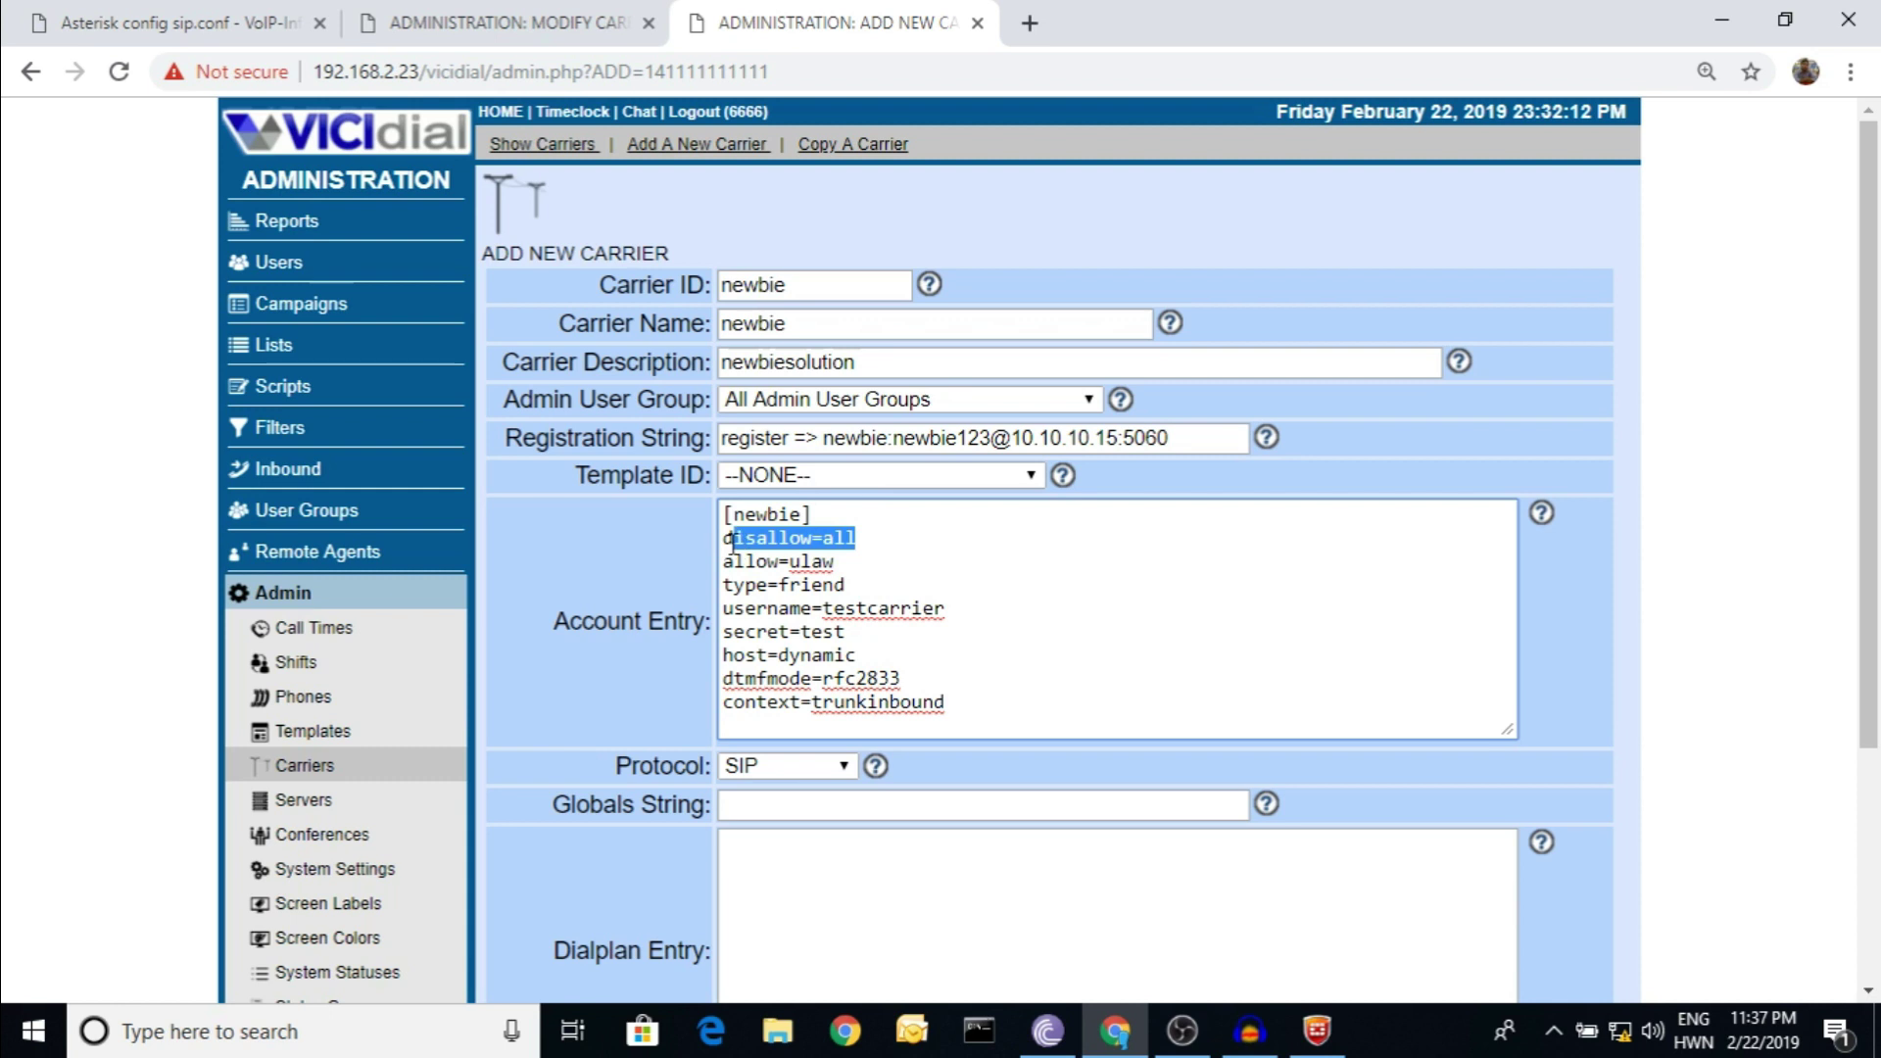
{"action": "left_click", "coordinate": [839, 566]}
{"action": "left_click_drag", "start_coordinate": [839, 567], "coordinate": [744, 570]}
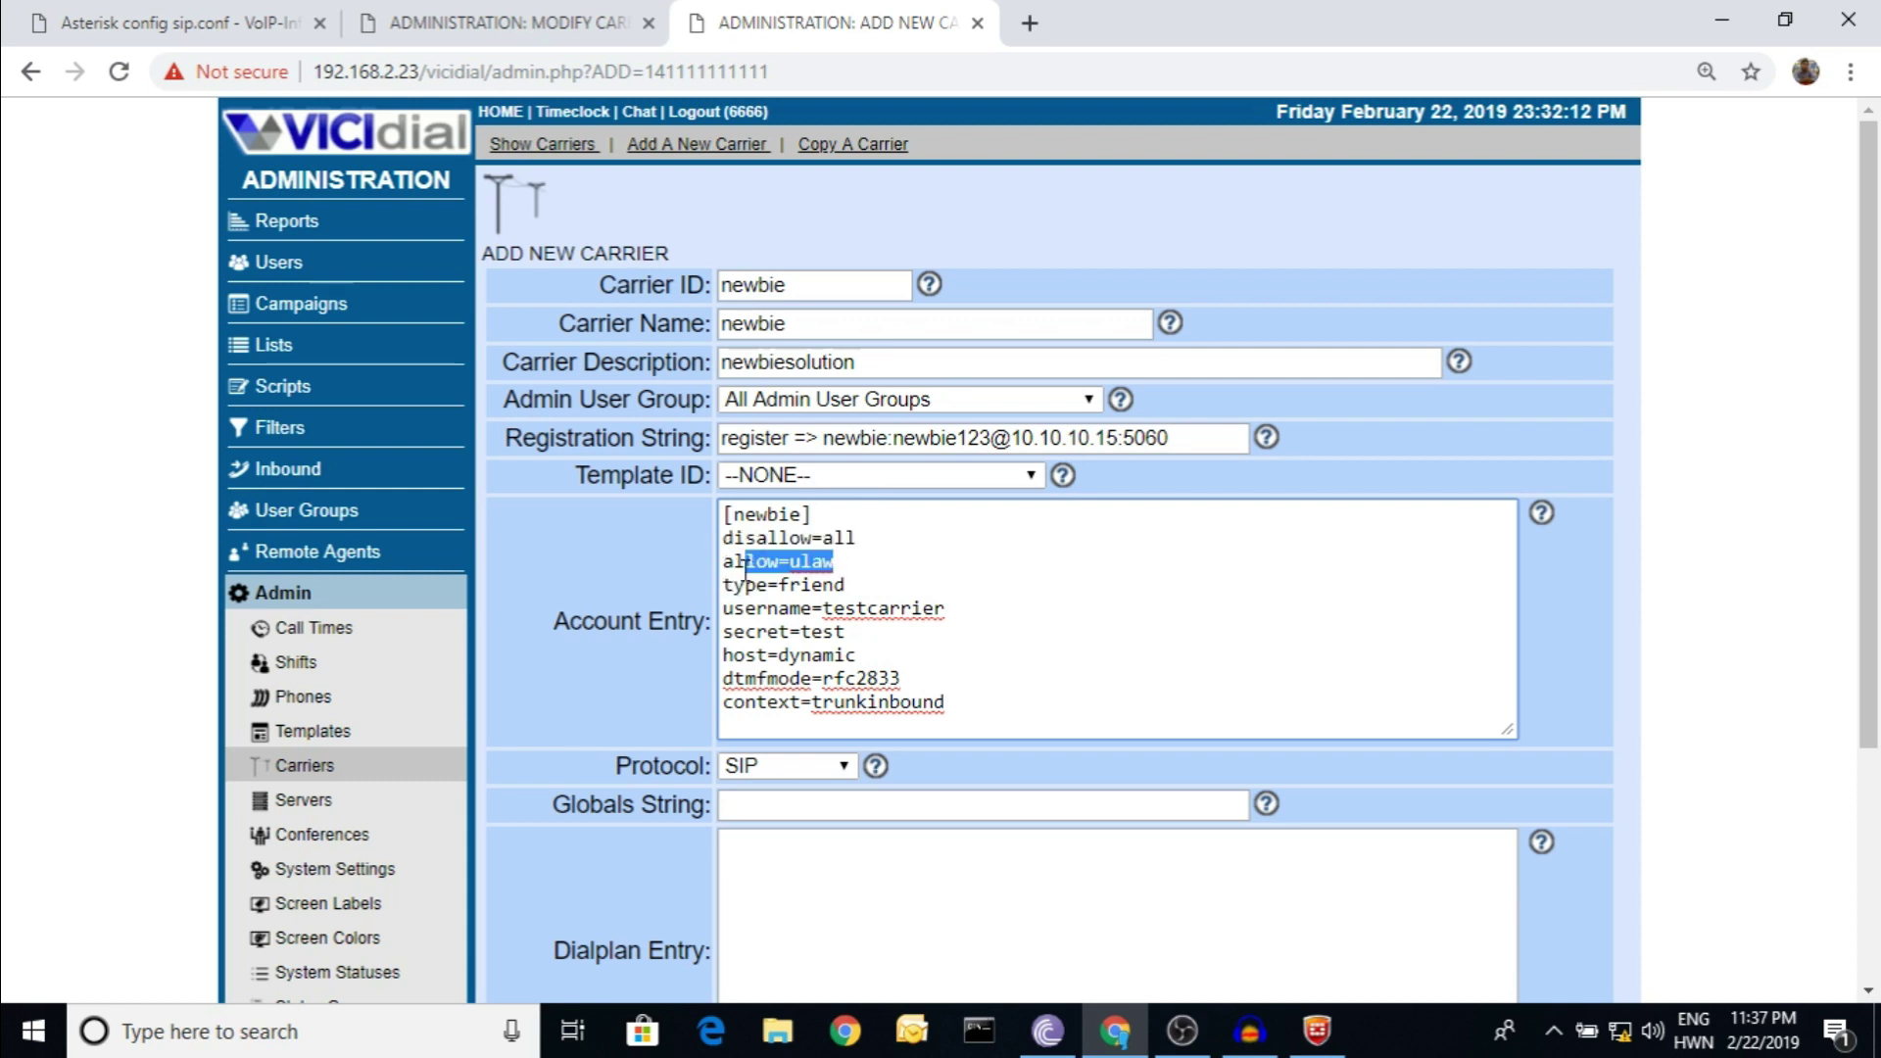
{"action": "left_click", "coordinate": [879, 579]}
{"action": "left_click_drag", "start_coordinate": [879, 579], "coordinate": [780, 585]}
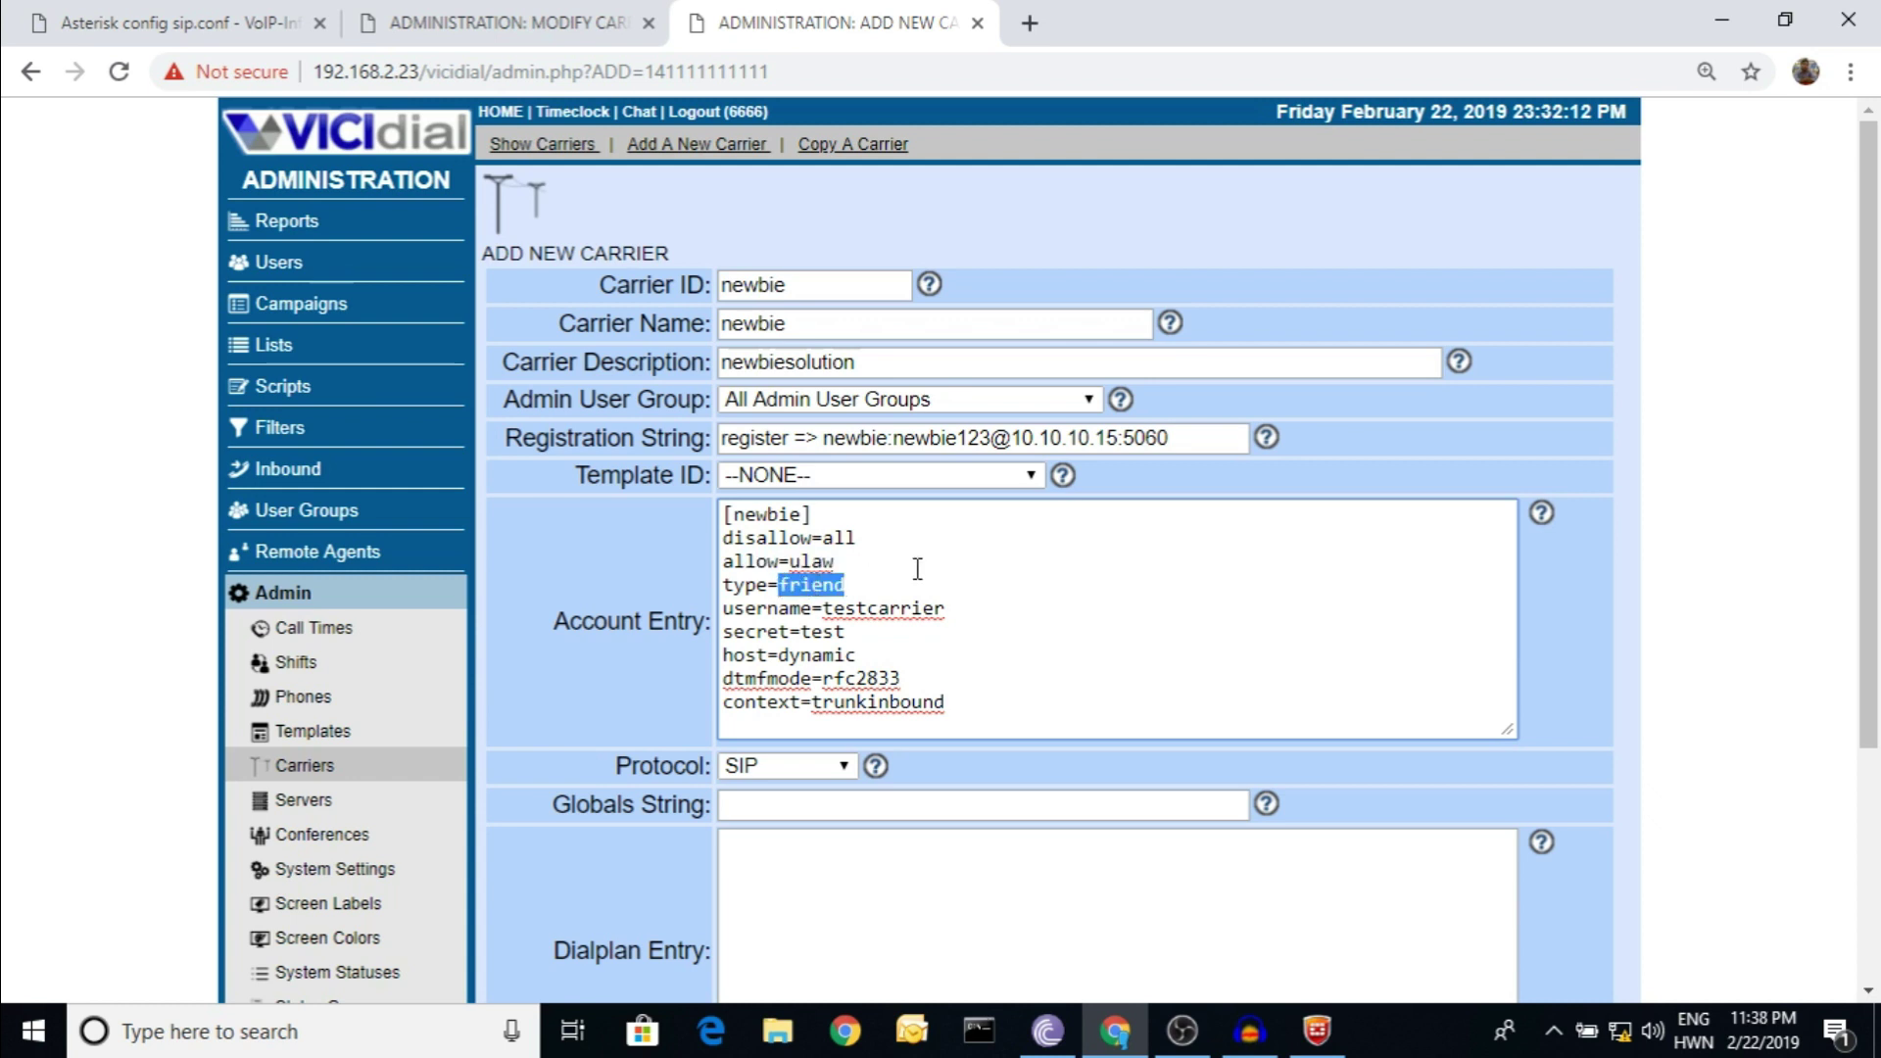
{"action": "left_click", "coordinate": [860, 585]}
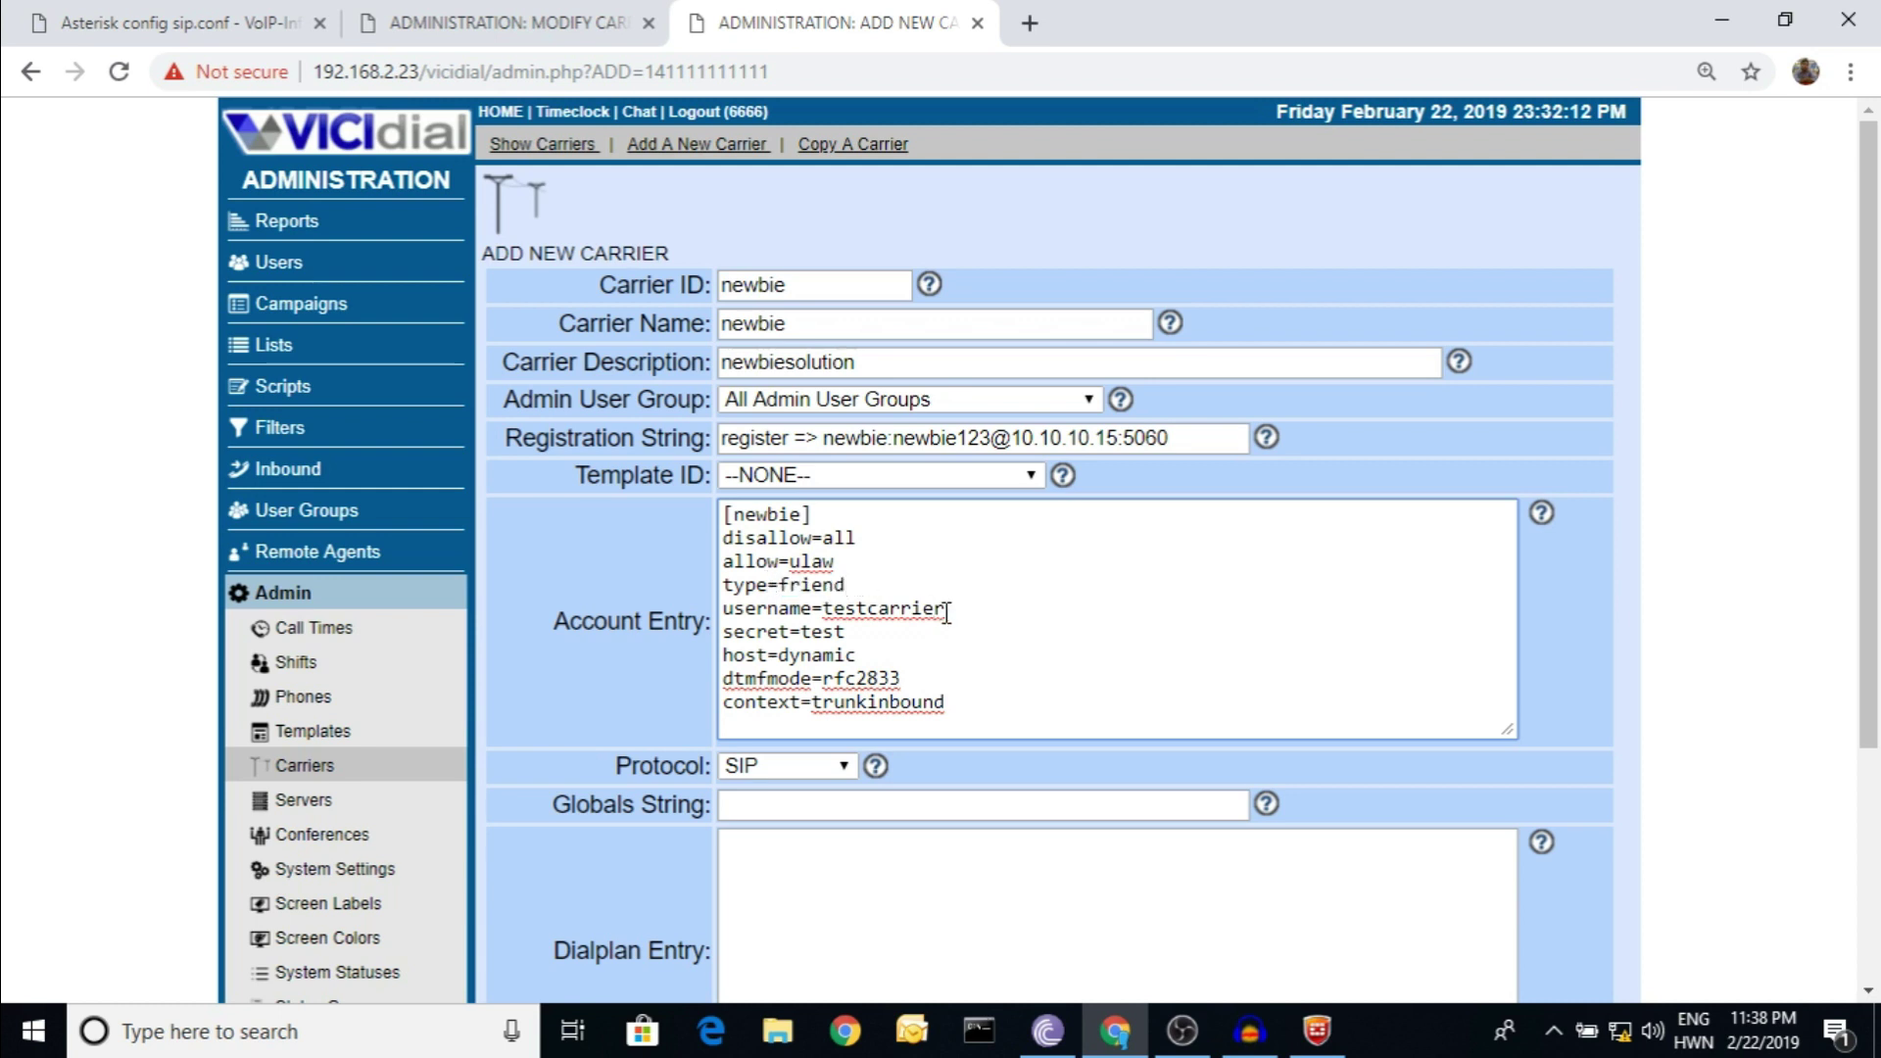
{"action": "left_click_drag", "start_coordinate": [949, 609], "coordinate": [727, 607]}
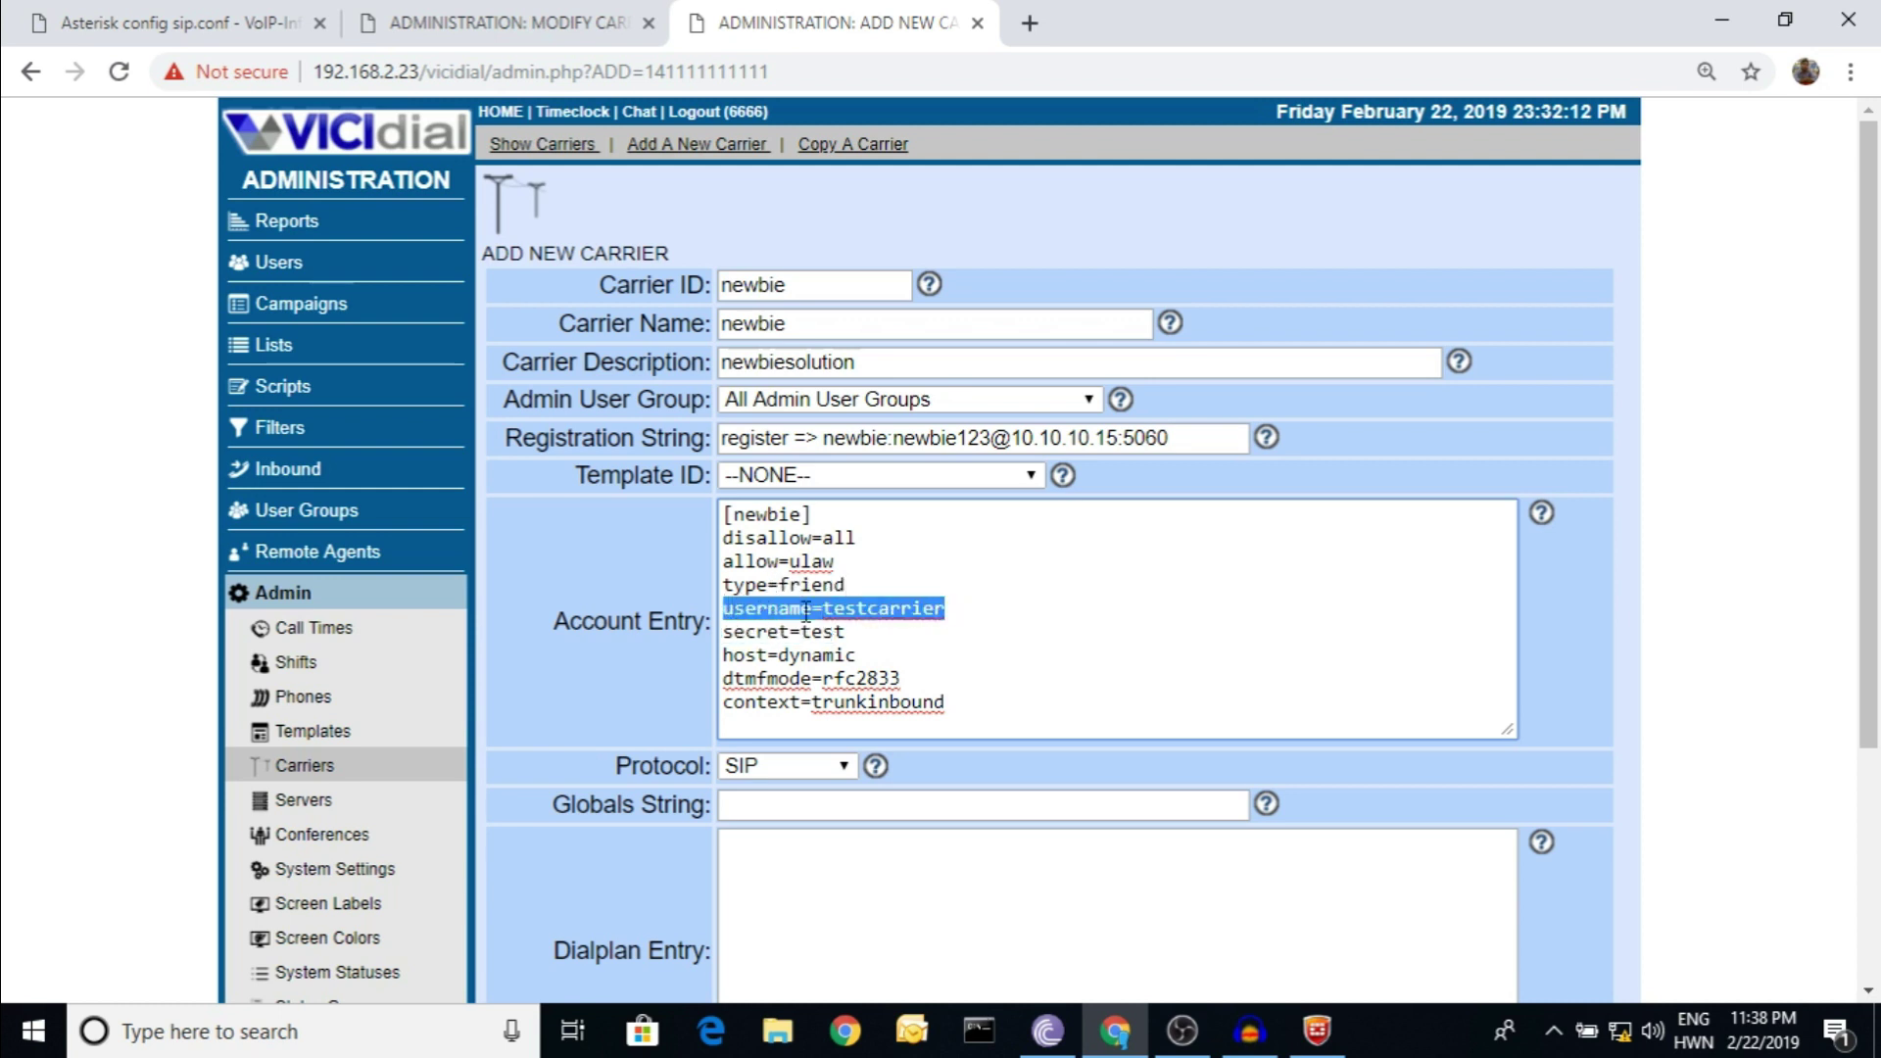
Replace the account entry's testcarrier username and test secret with the carrier's username and password
{"action": "left_click_drag", "start_coordinate": [889, 439], "coordinate": [826, 444]}
{"action": "key", "text": "ctrl+c"}
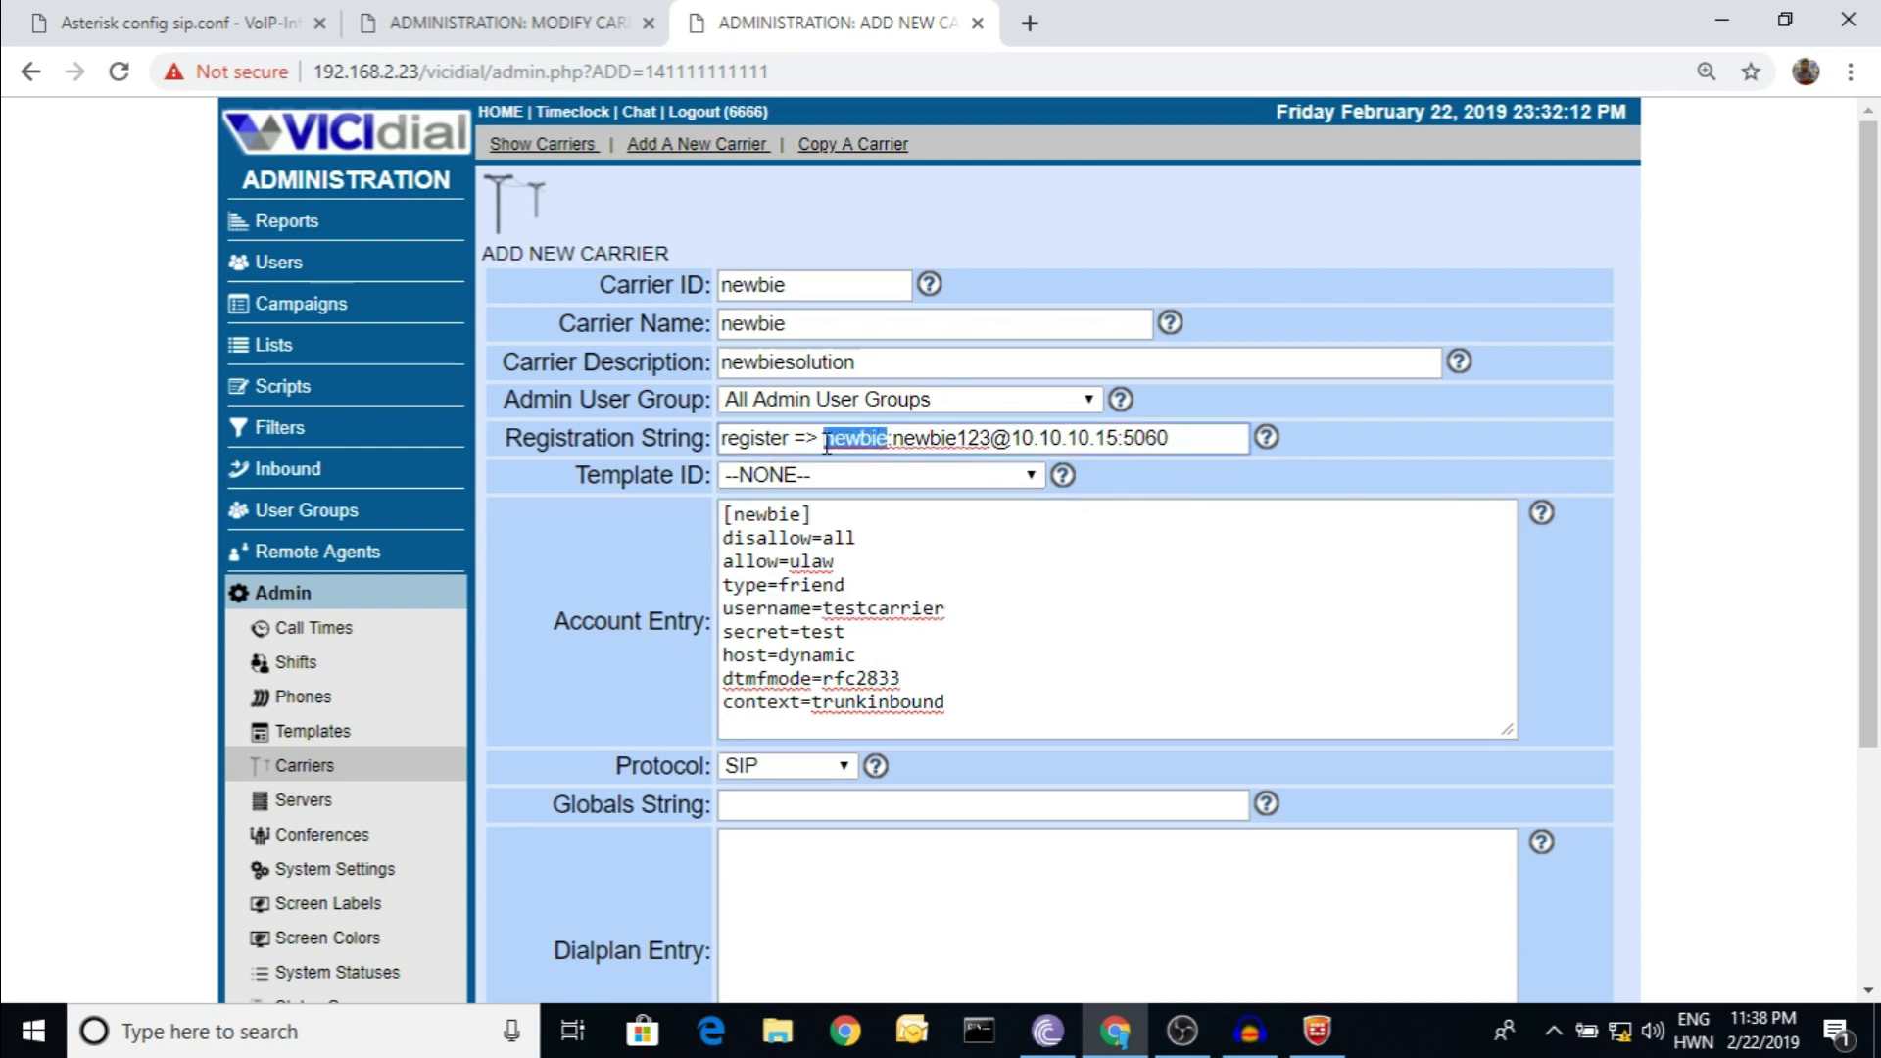
{"action": "left_click_drag", "start_coordinate": [947, 611], "coordinate": [827, 614]}
{"action": "key", "text": "ctrl+v"}
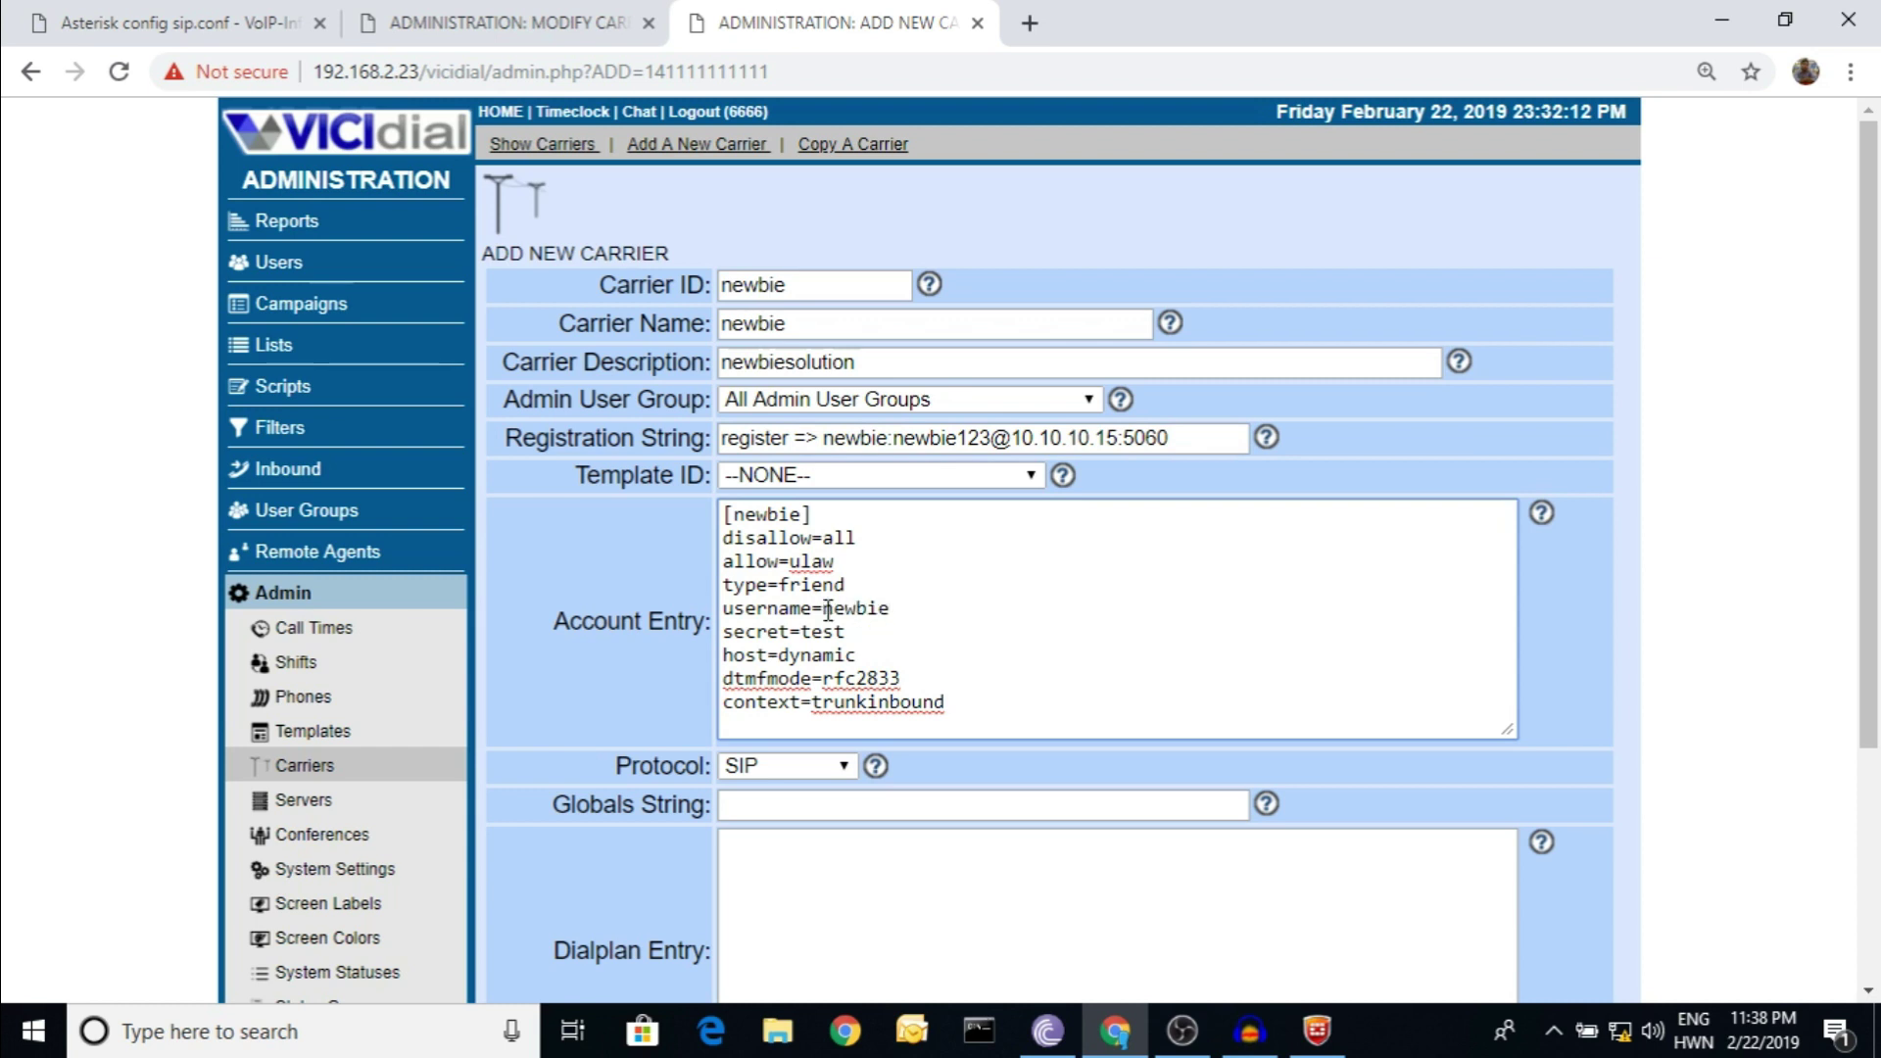
{"action": "left_click", "coordinate": [993, 438]}
{"action": "left_click_drag", "start_coordinate": [992, 437], "coordinate": [899, 446]}
{"action": "key", "text": "ctrl+c"}
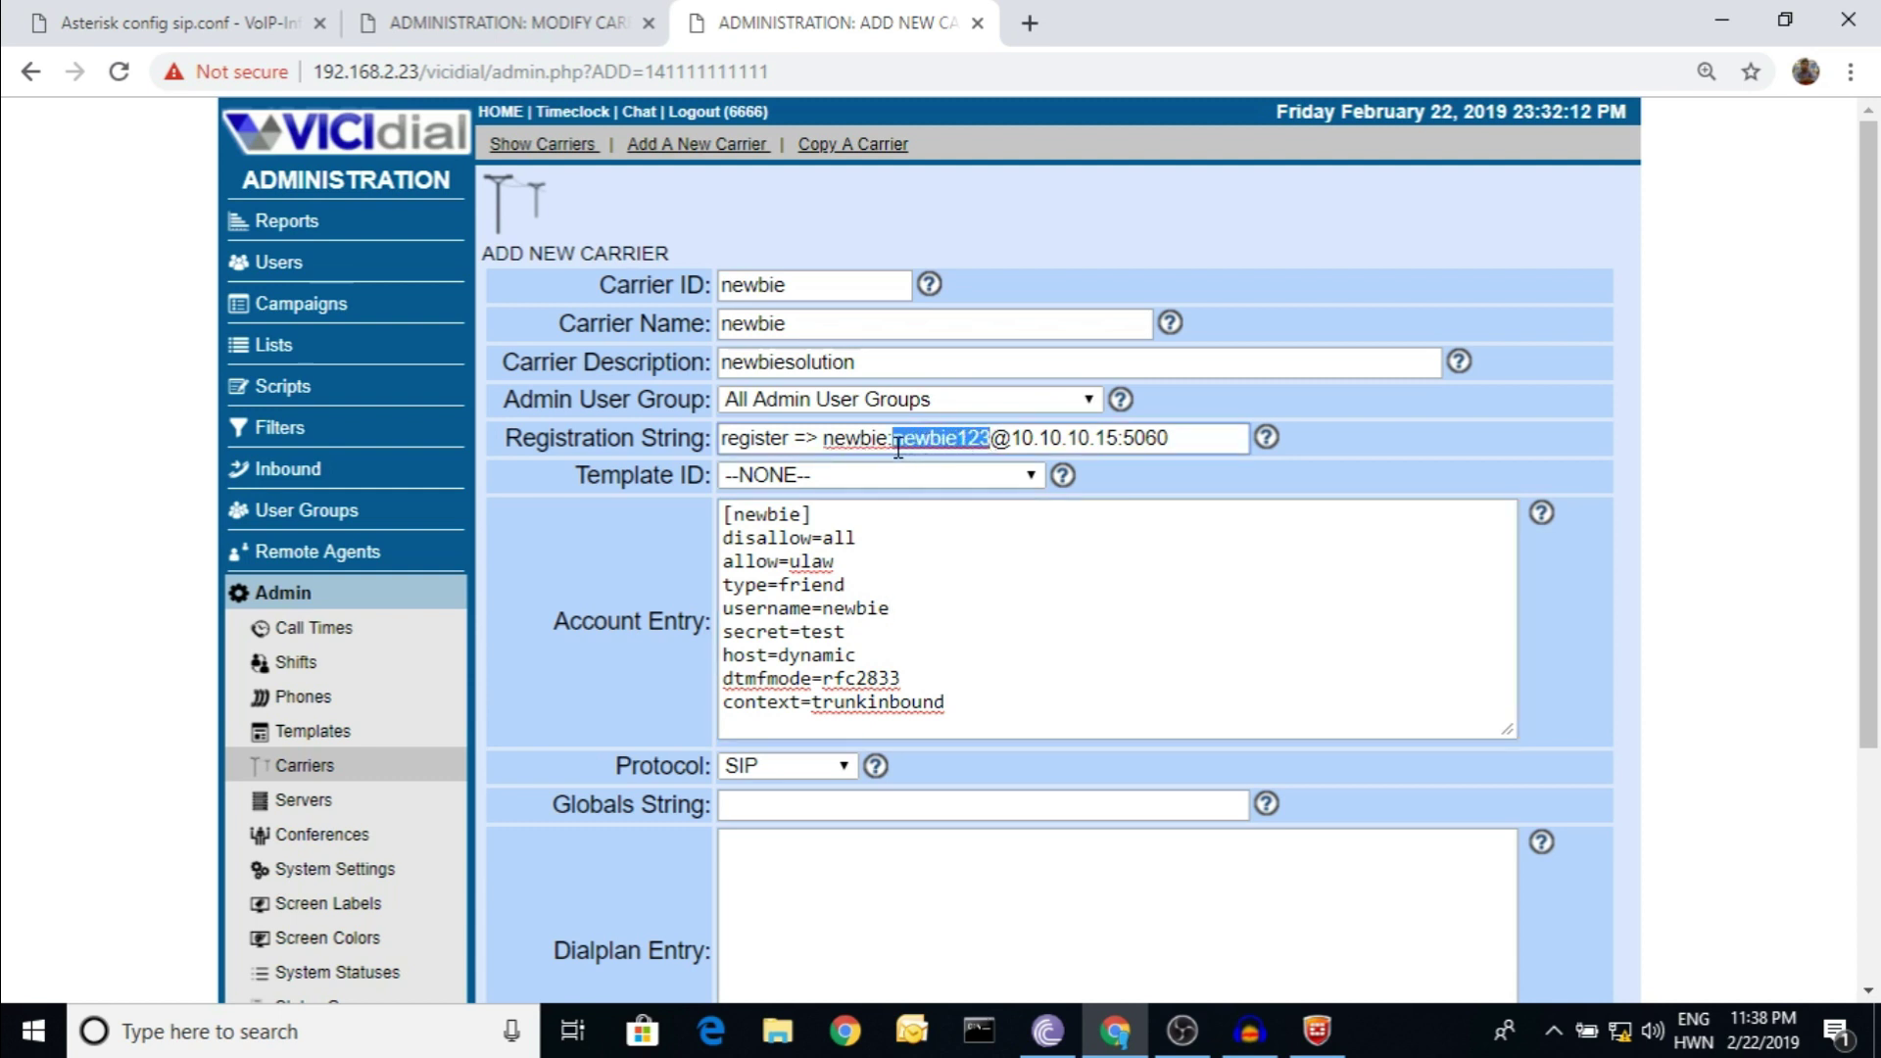
{"action": "left_click_drag", "start_coordinate": [844, 633], "coordinate": [802, 636]}
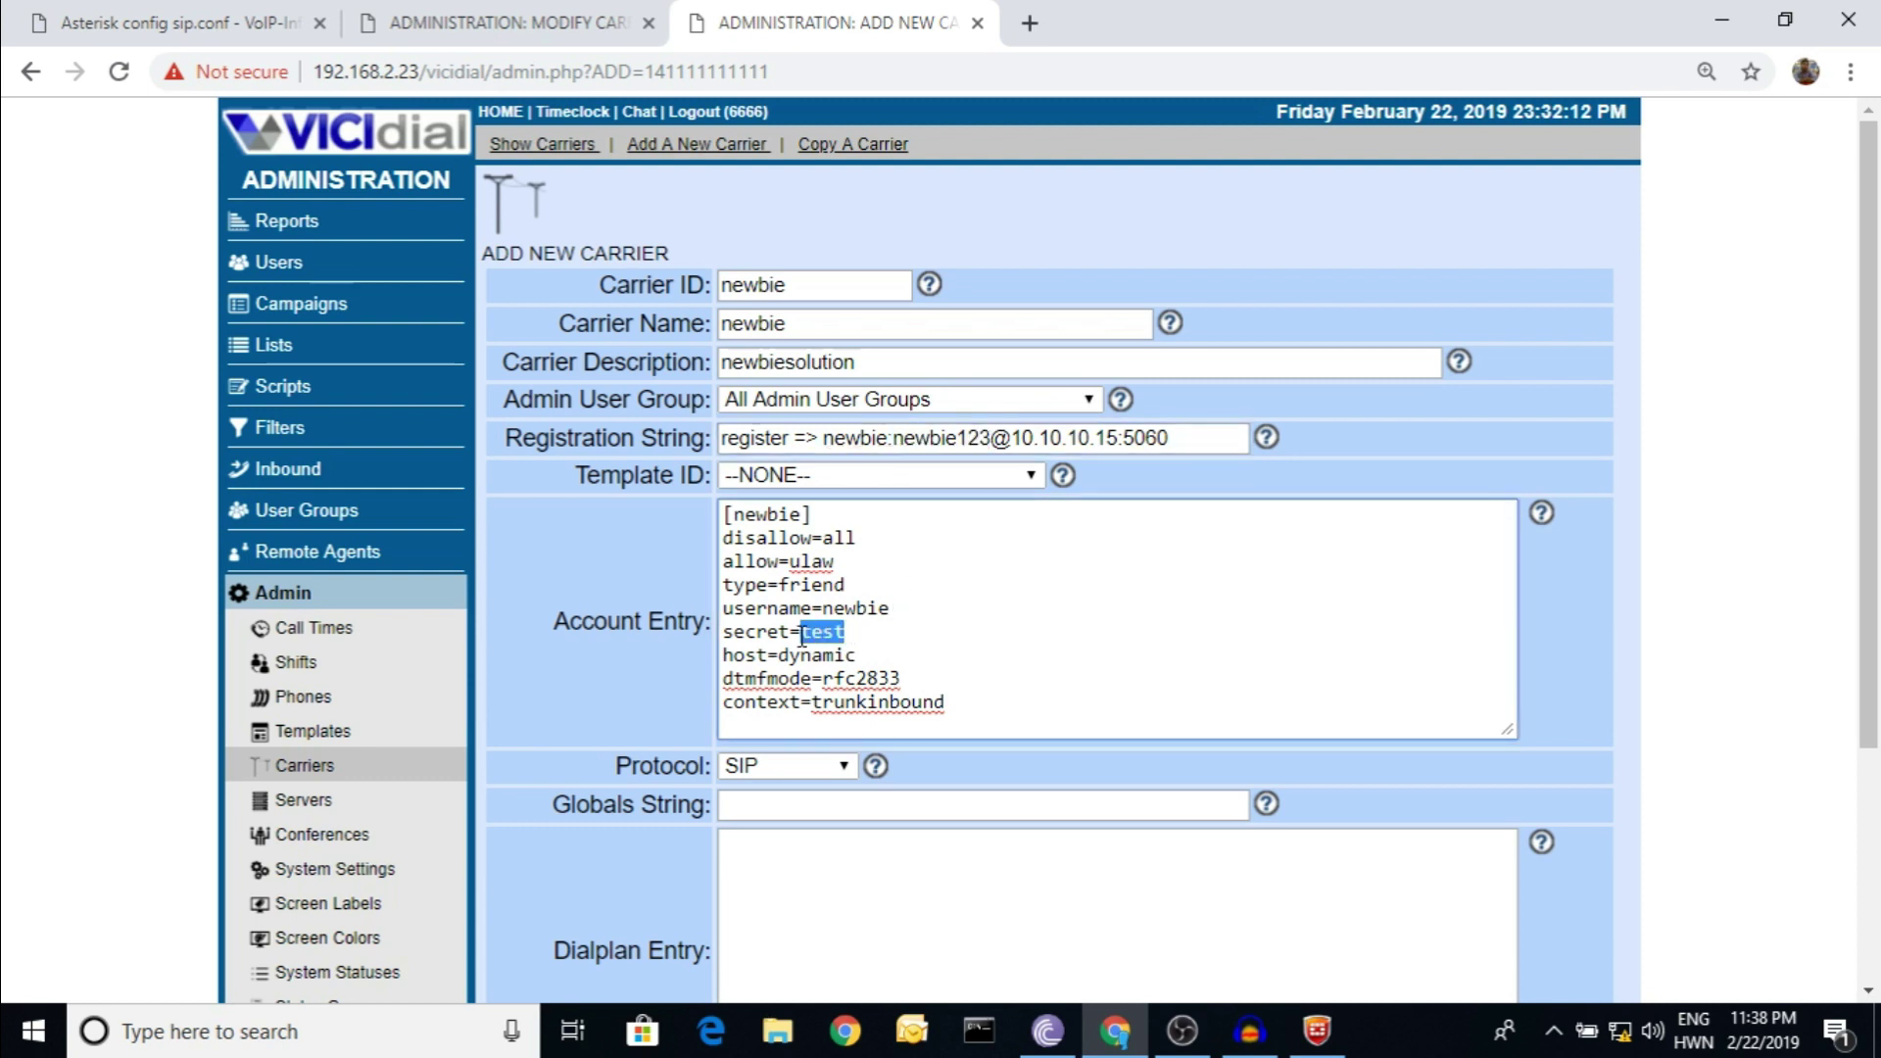
{"action": "key", "text": "ctrl+v"}
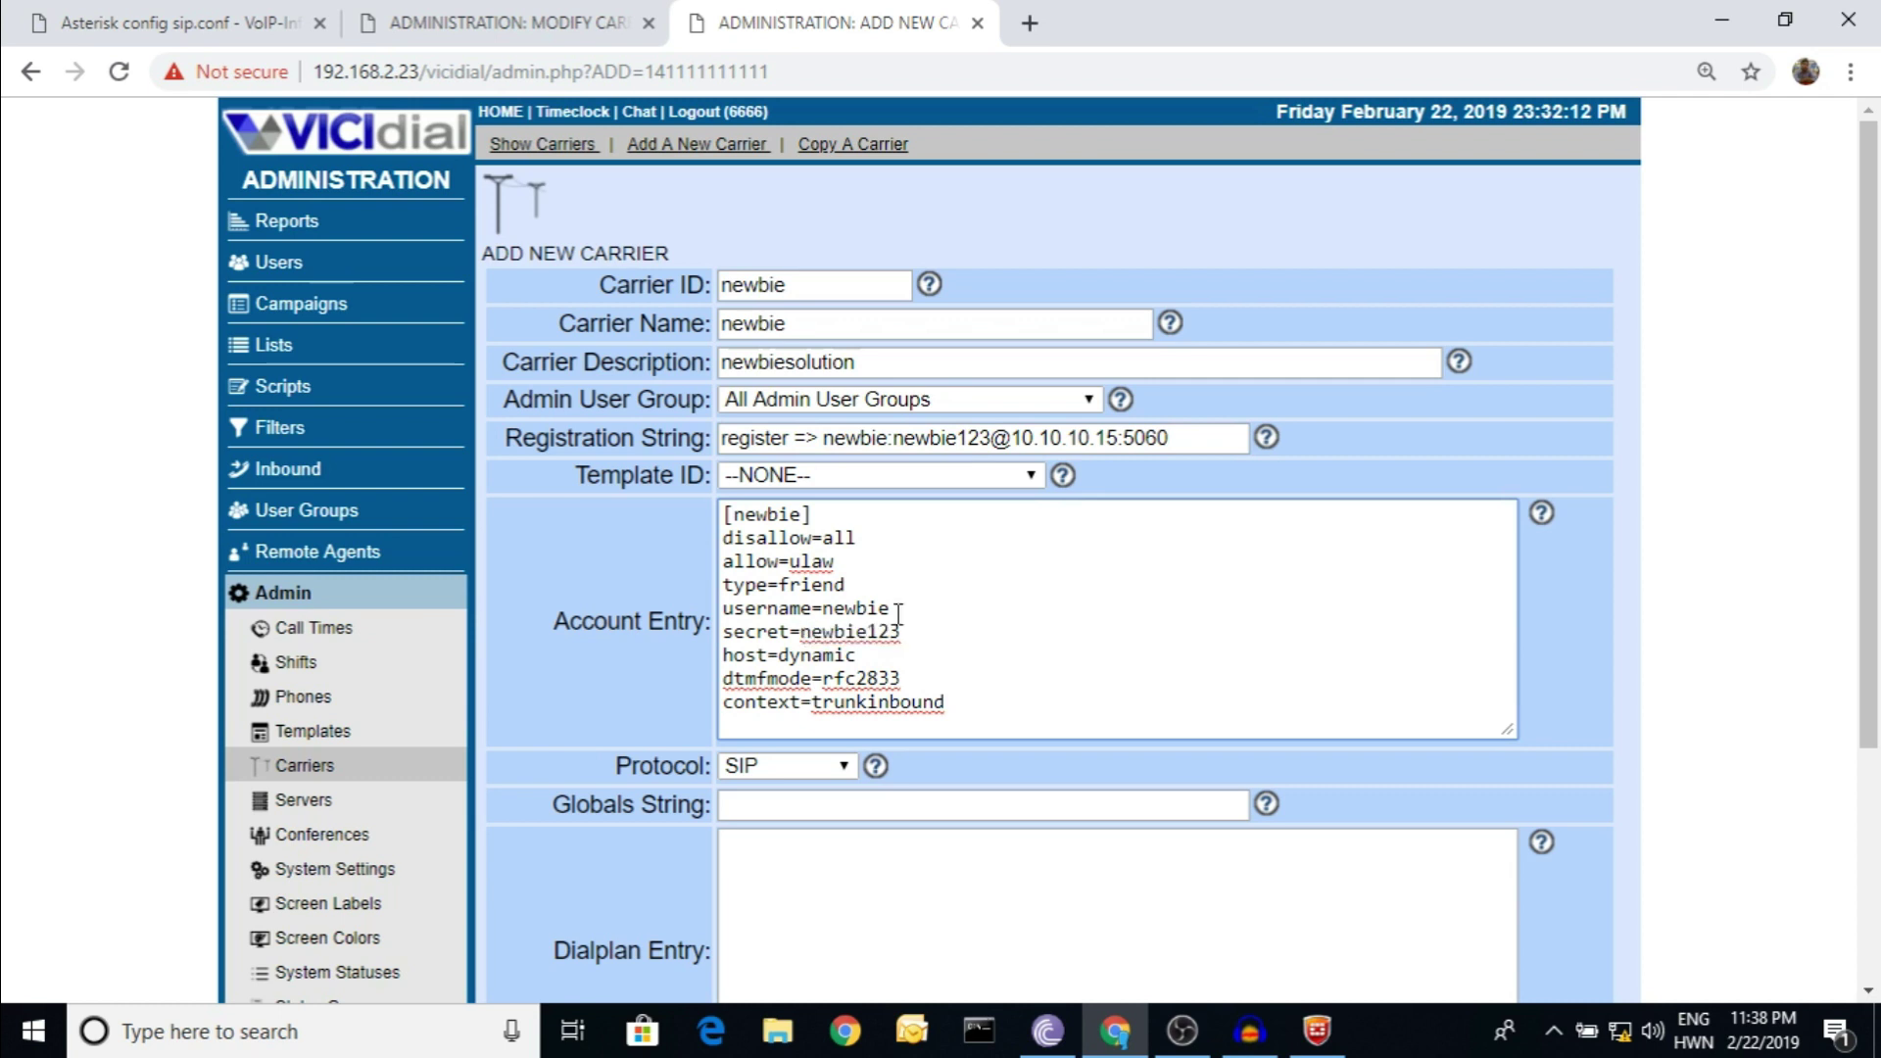
Change host=dynamic to 10.10.10.15, then review the dtmfmode=rfc2833 and trunkinbound context lines
{"action": "left_click_drag", "start_coordinate": [1120, 438], "coordinate": [1015, 440]}
{"action": "key", "text": "ctrl+c"}
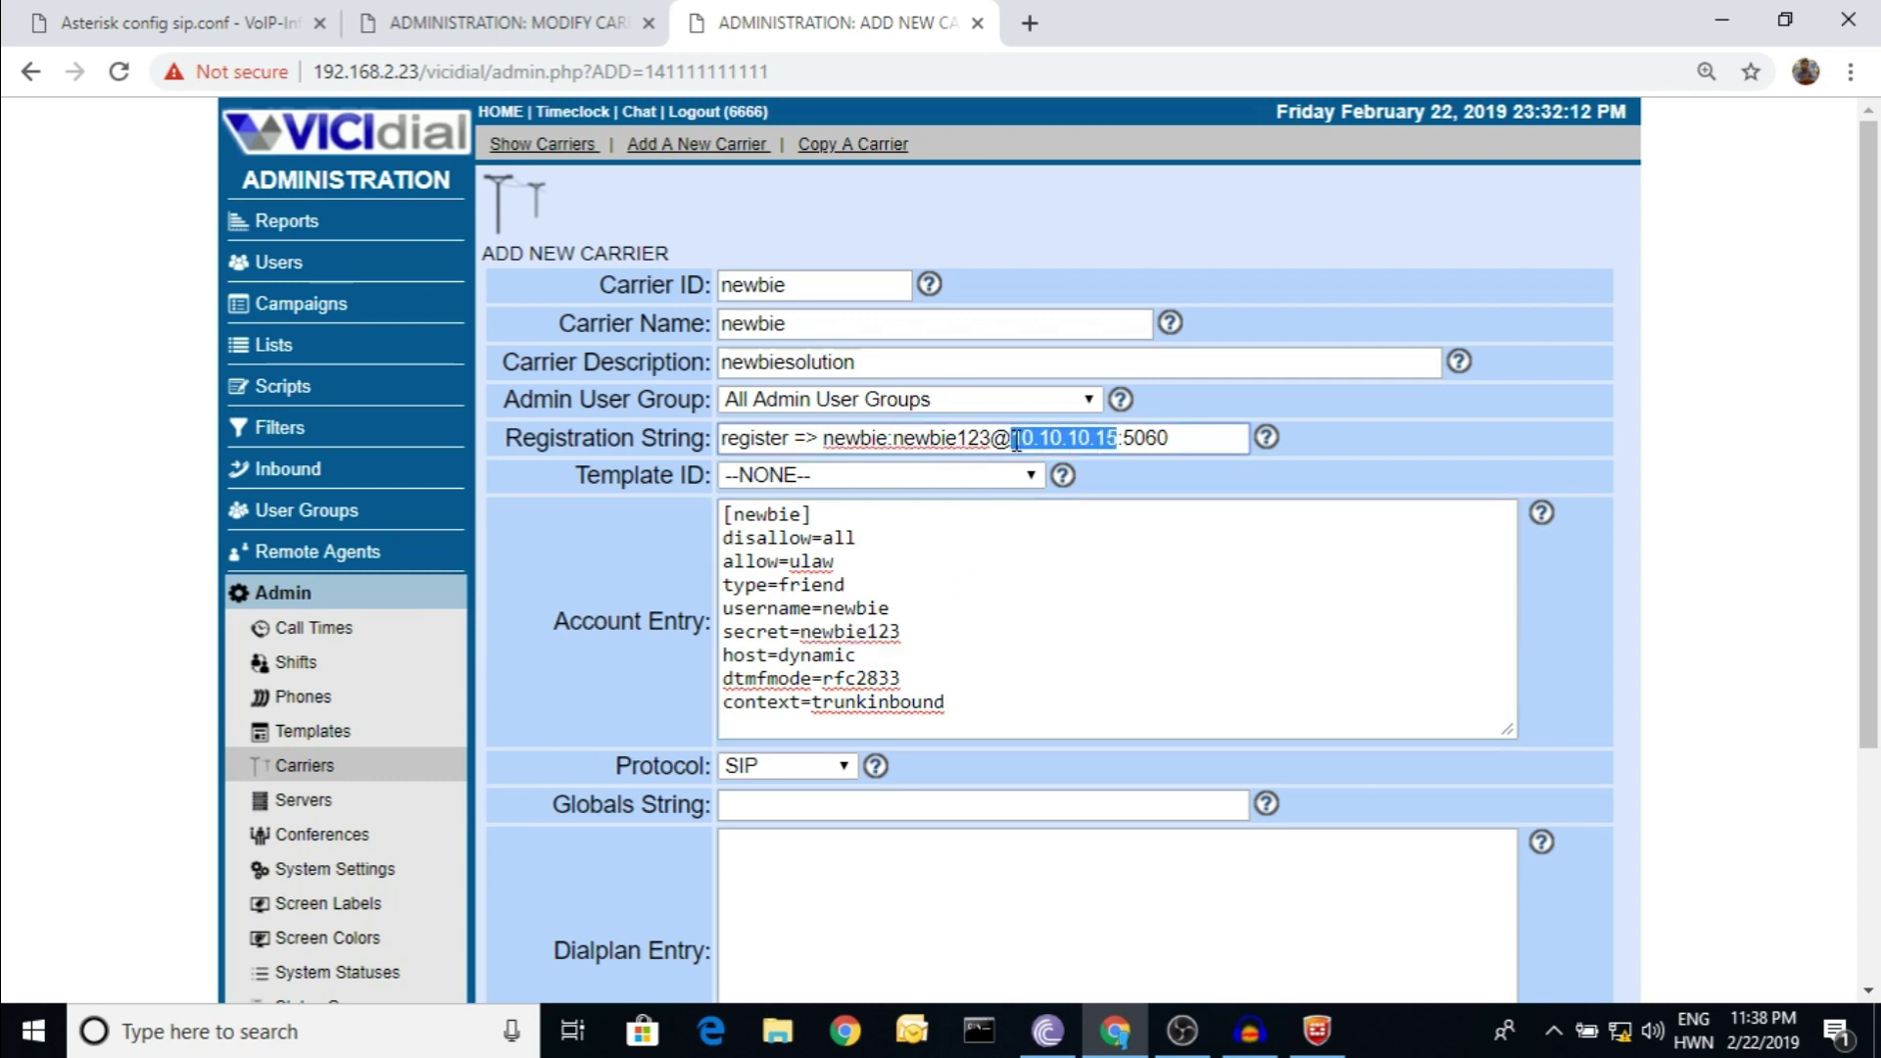
{"action": "left_click_drag", "start_coordinate": [857, 655], "coordinate": [784, 659]}
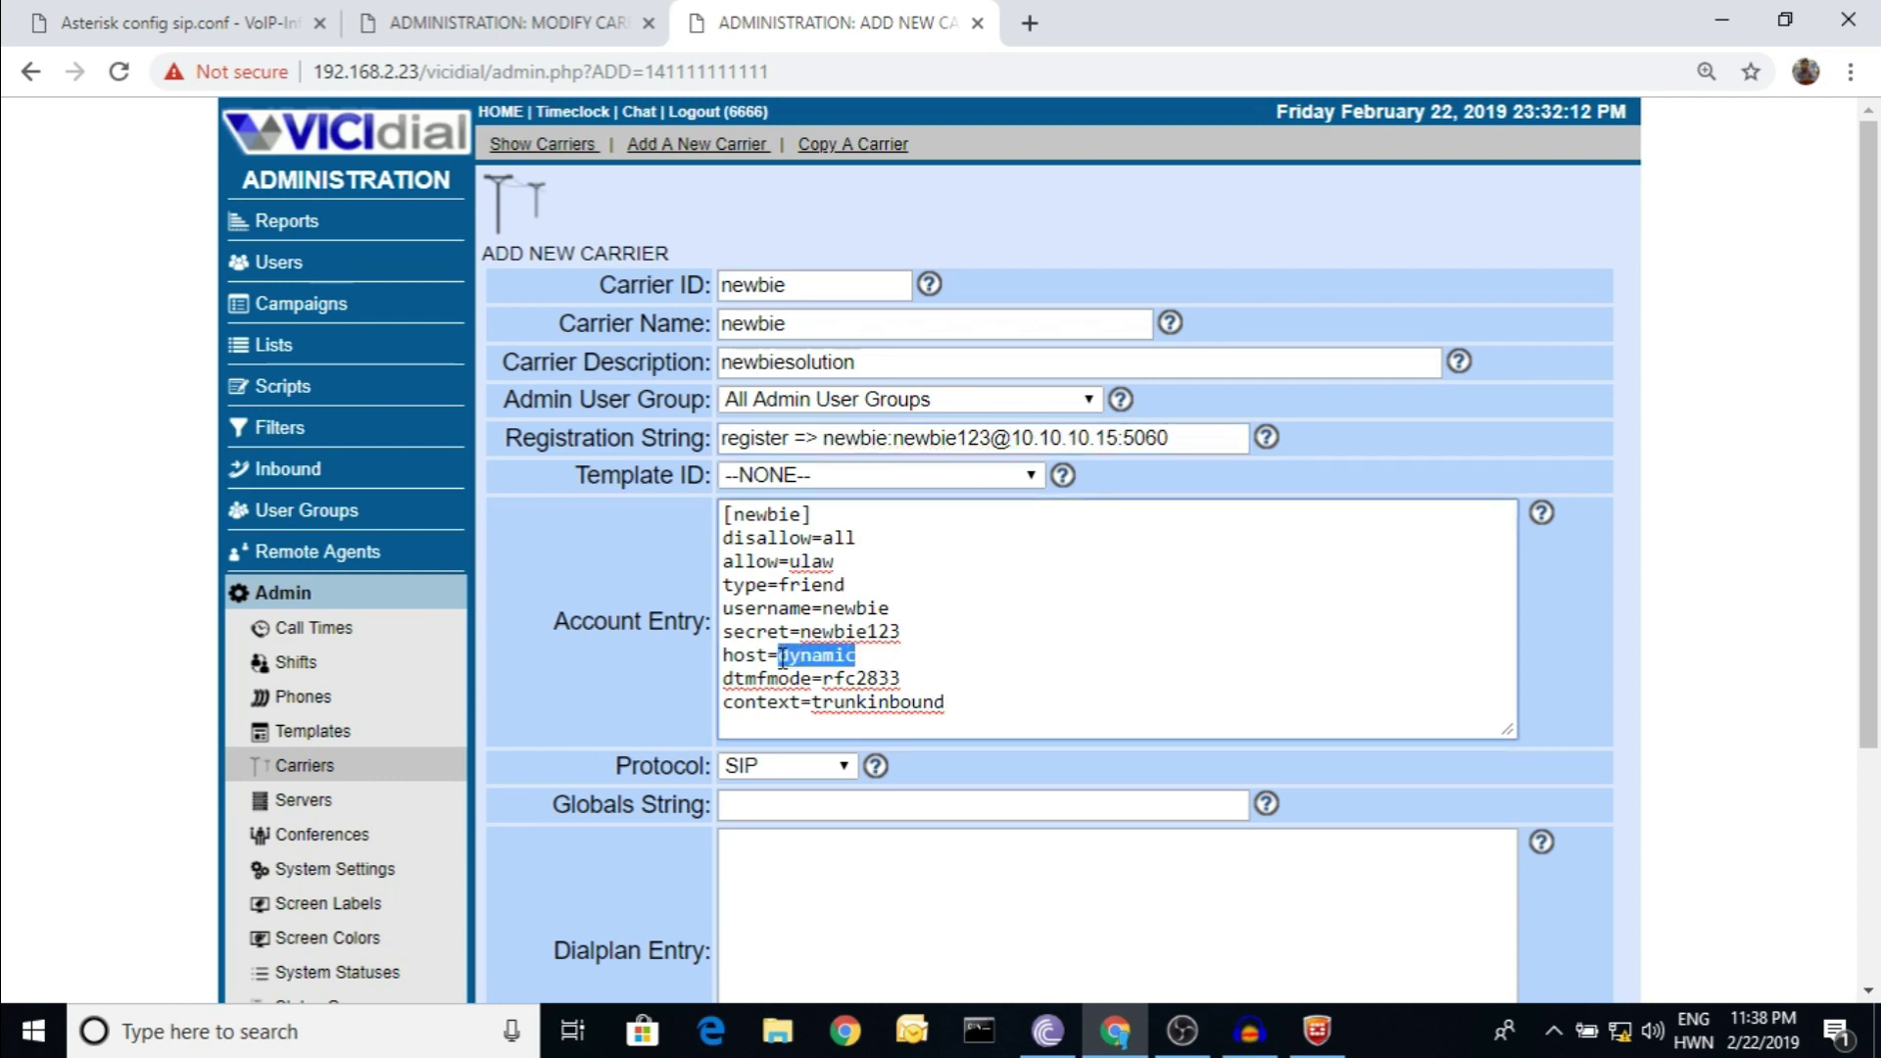
{"action": "key", "text": "ctrl+v"}
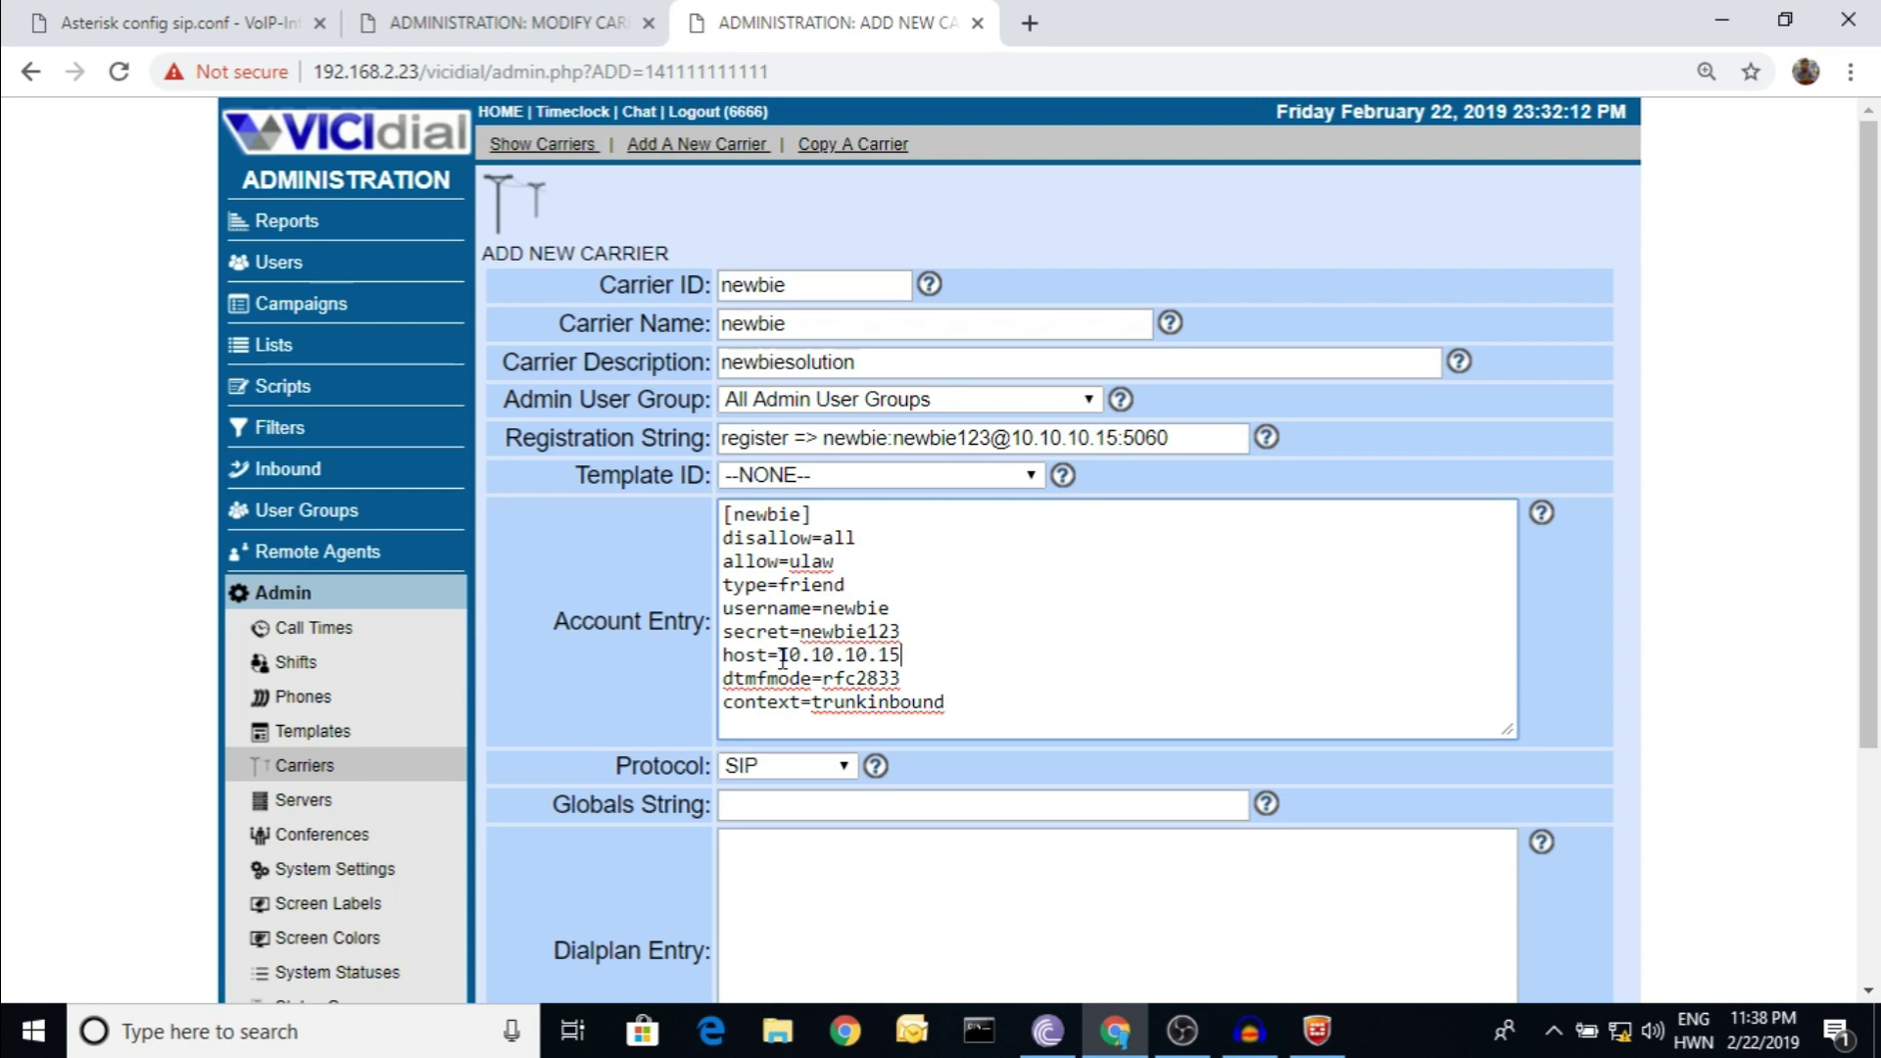
{"action": "left_click", "coordinate": [901, 679]}
{"action": "left_click_drag", "start_coordinate": [946, 704], "coordinate": [769, 705]}
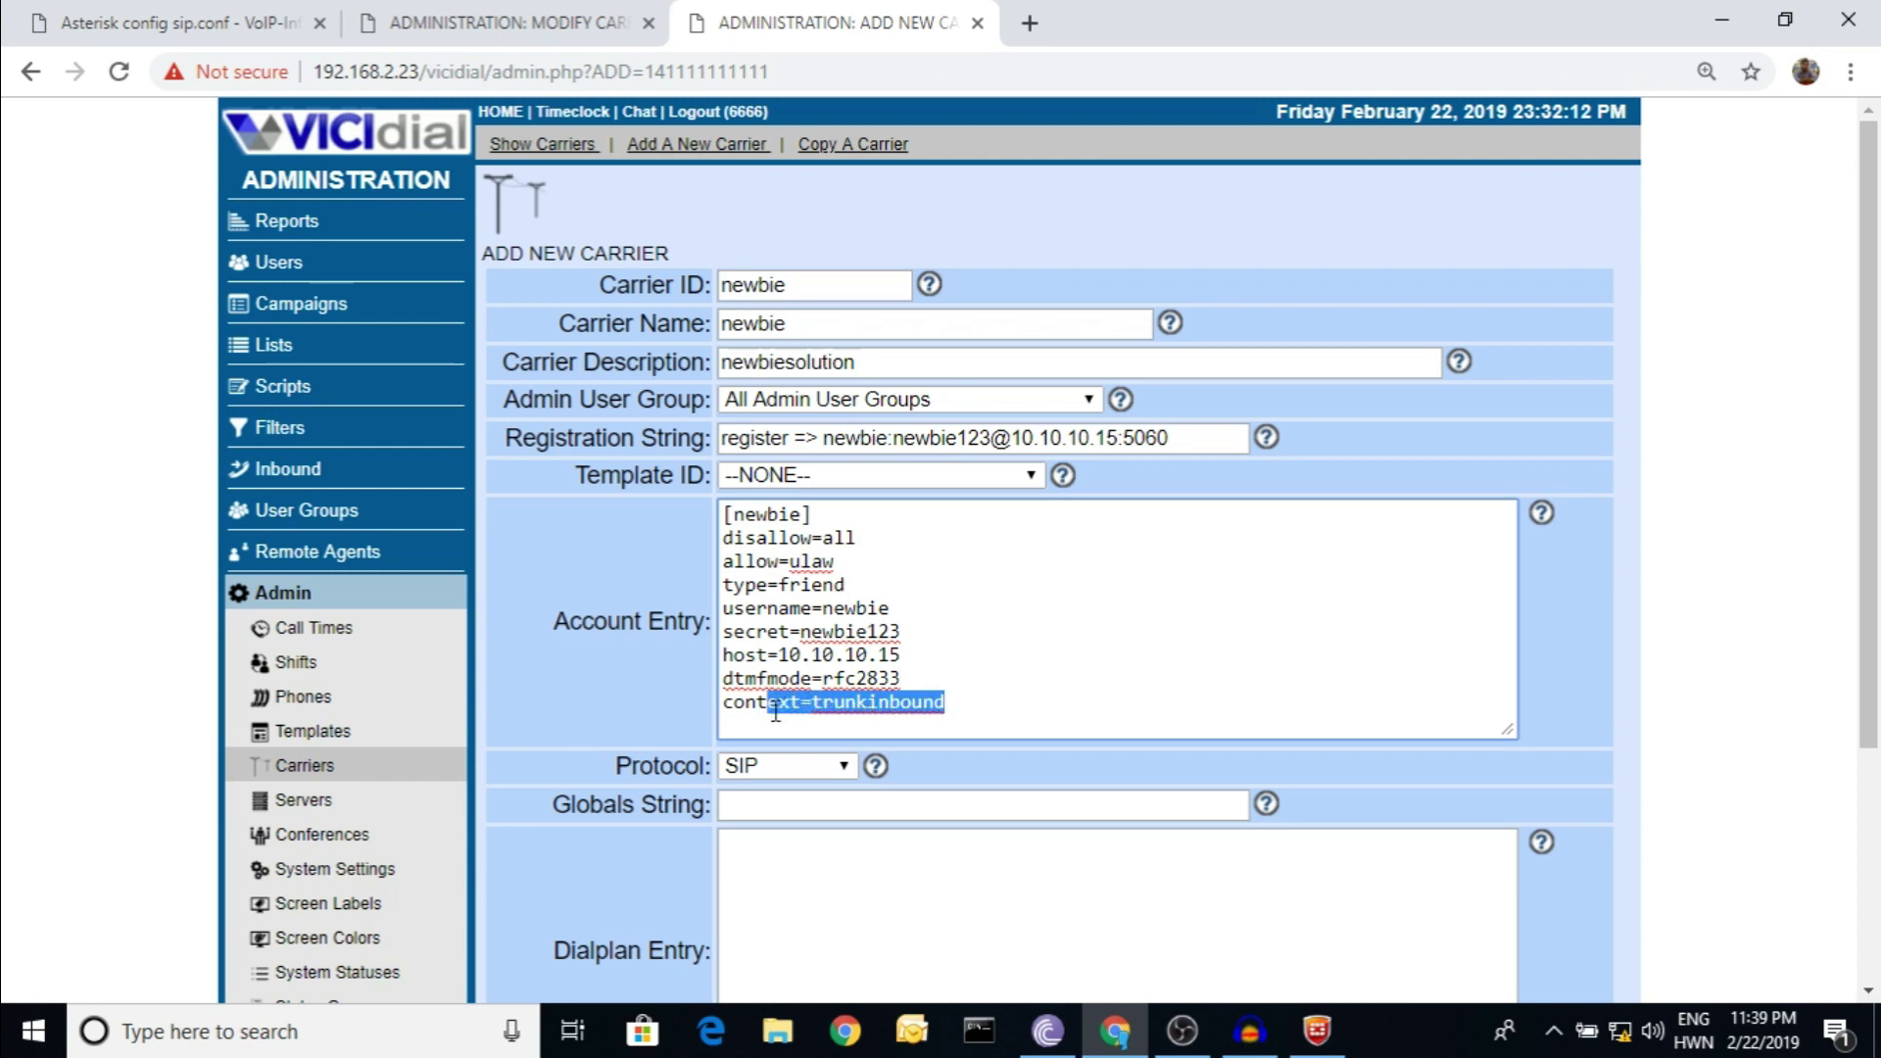
{"action": "left_click", "coordinate": [958, 699]}
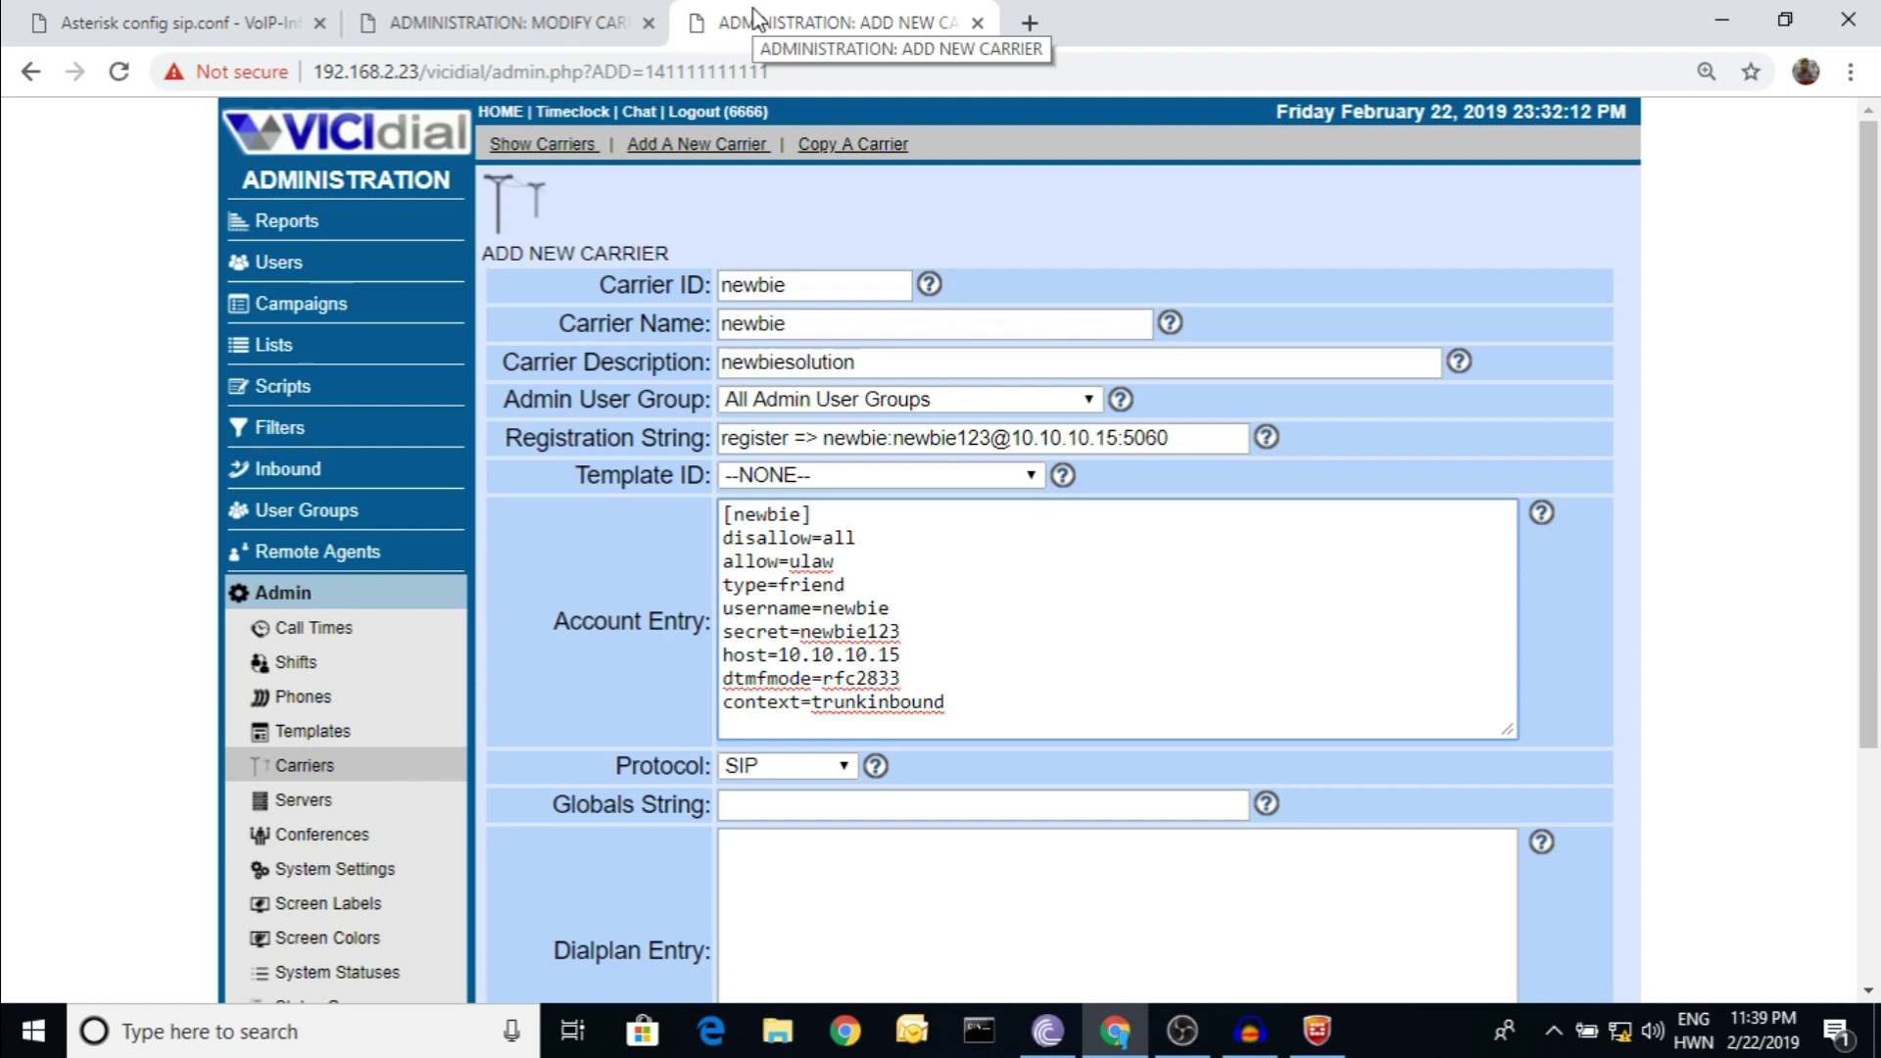
{"action": "left_click", "coordinate": [175, 16]}
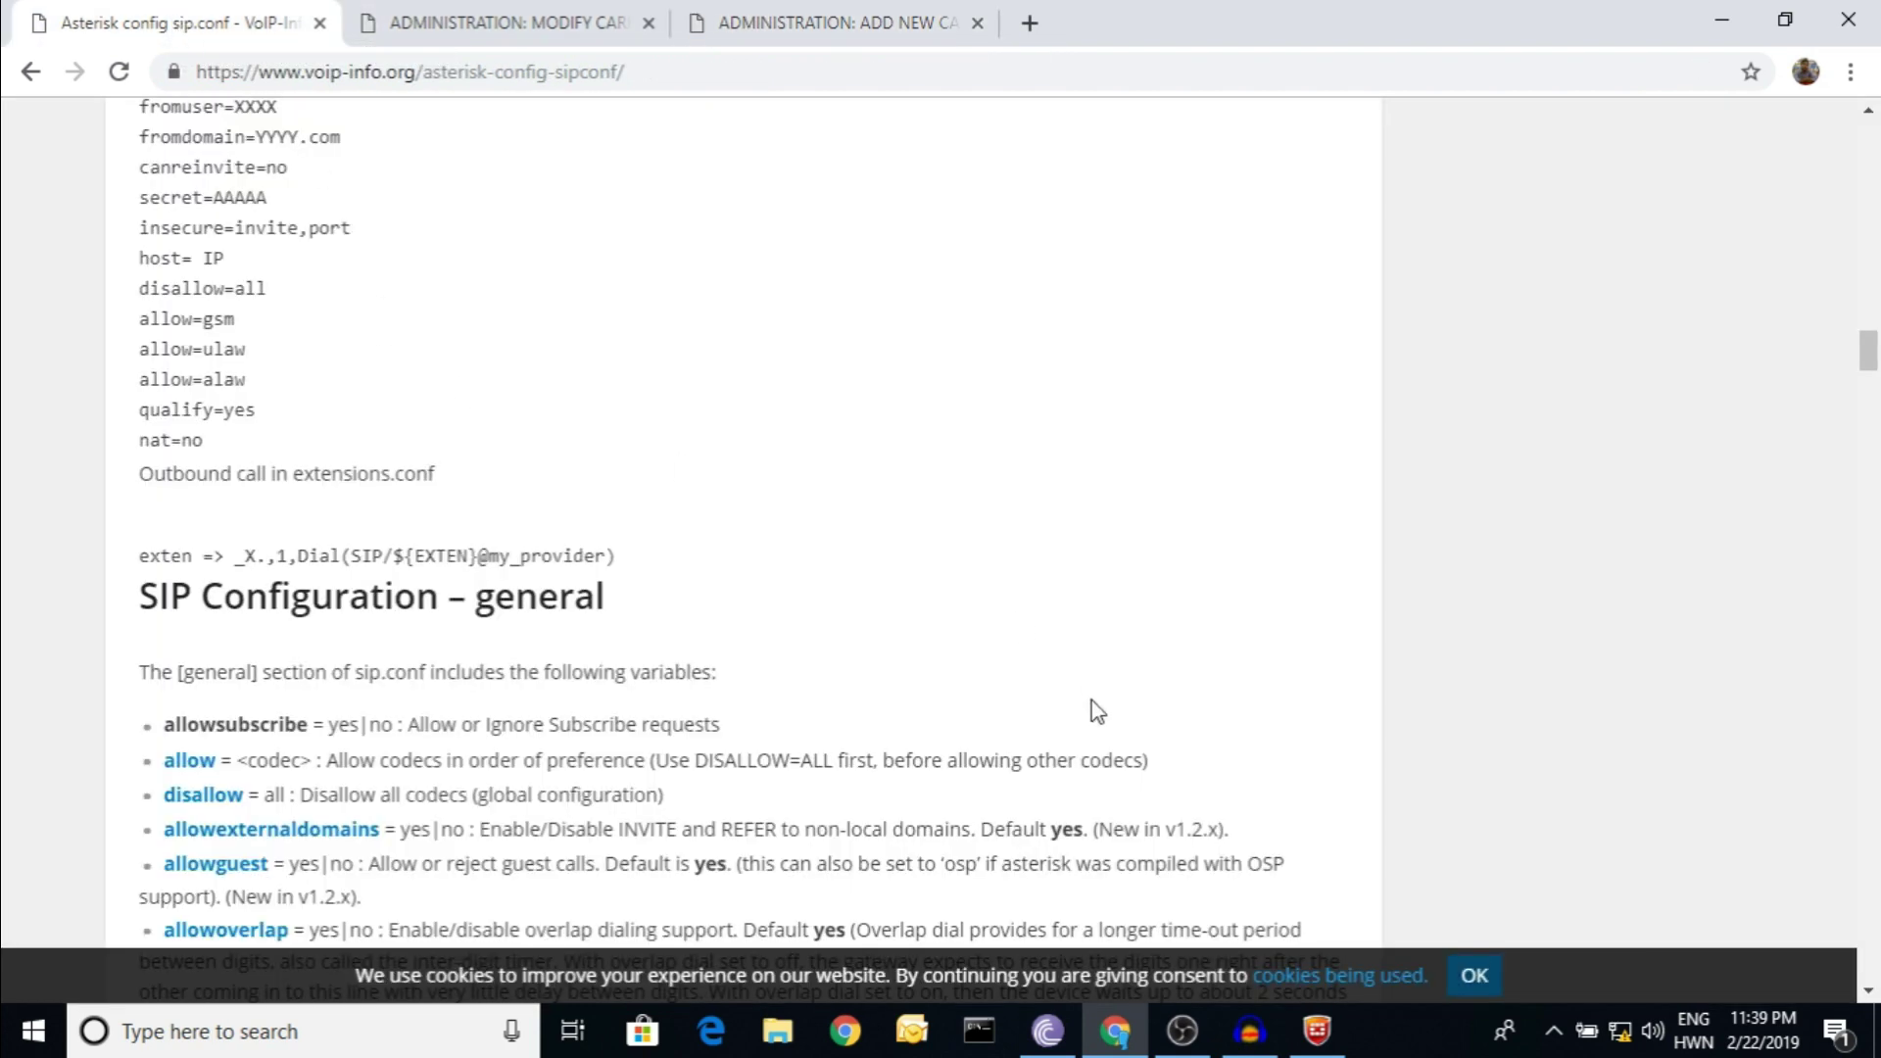
{"action": "left_click_drag", "start_coordinate": [1869, 364], "coordinate": [1875, 205]}
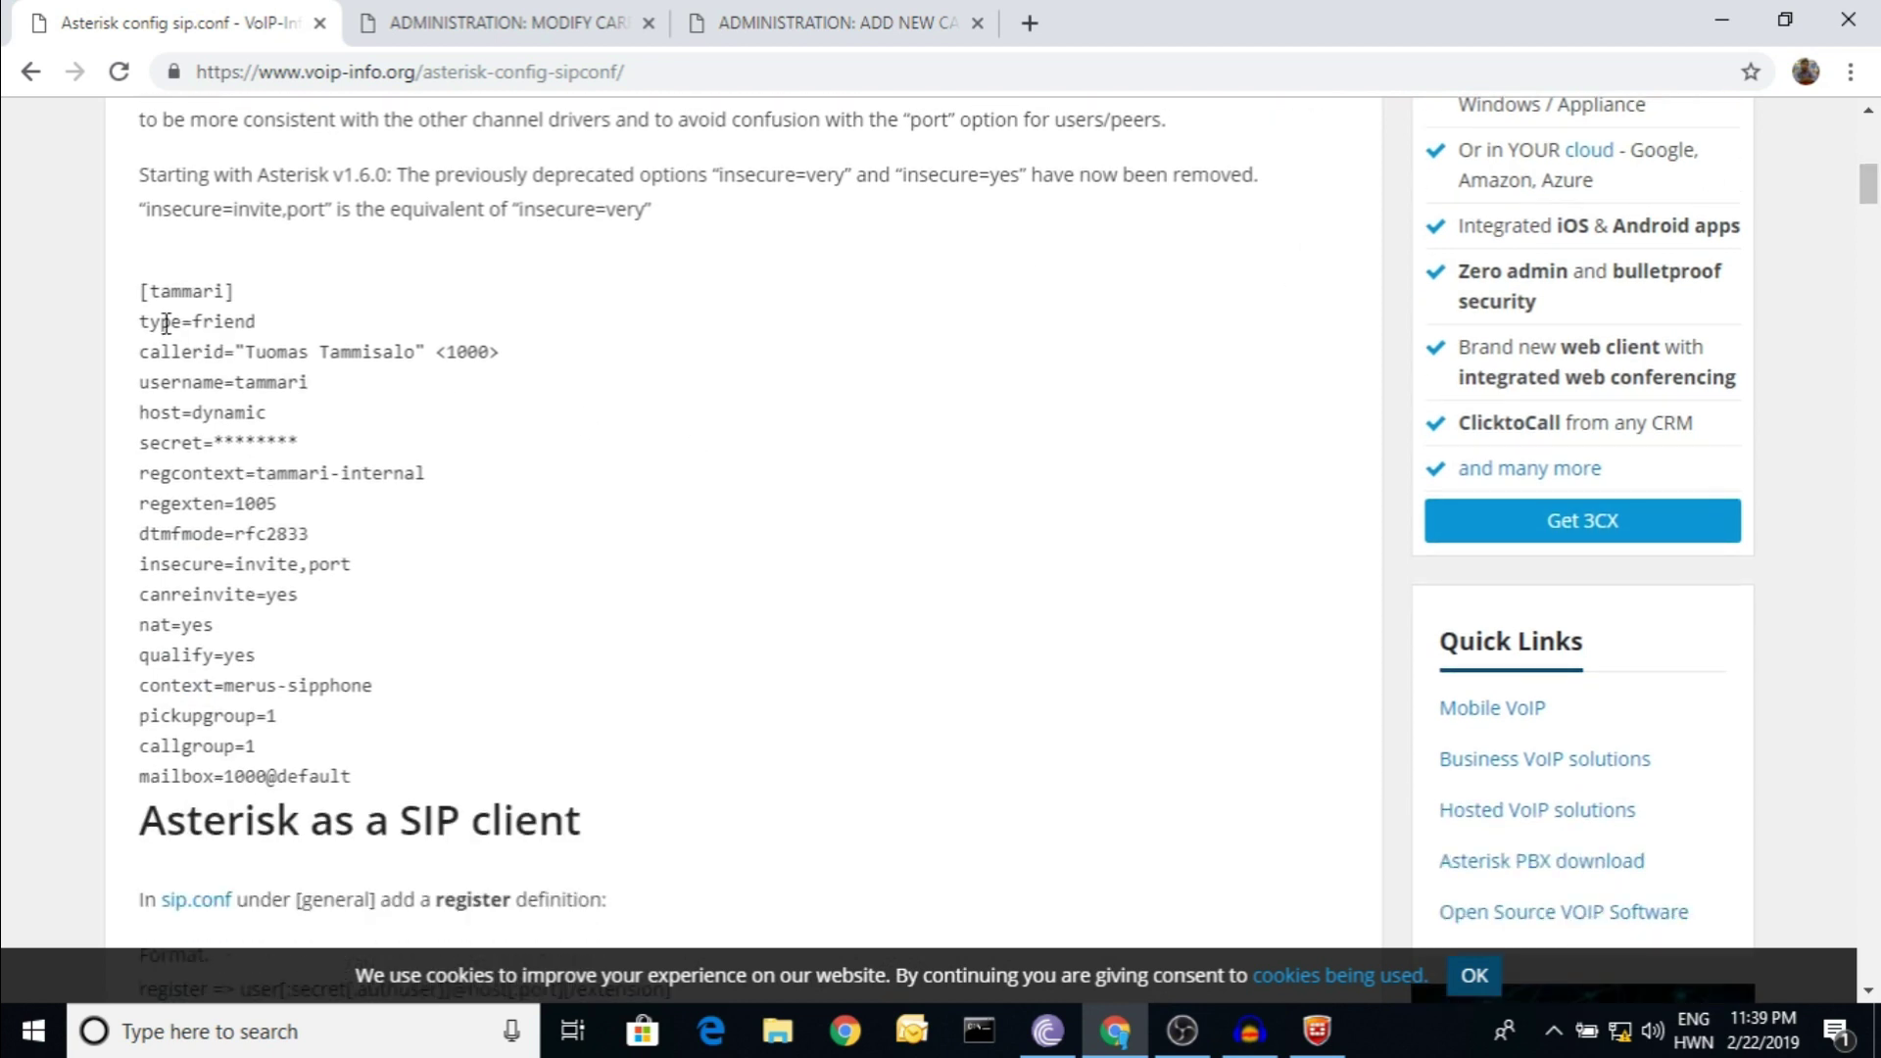
{"action": "left_click_drag", "start_coordinate": [142, 324], "coordinate": [353, 766]}
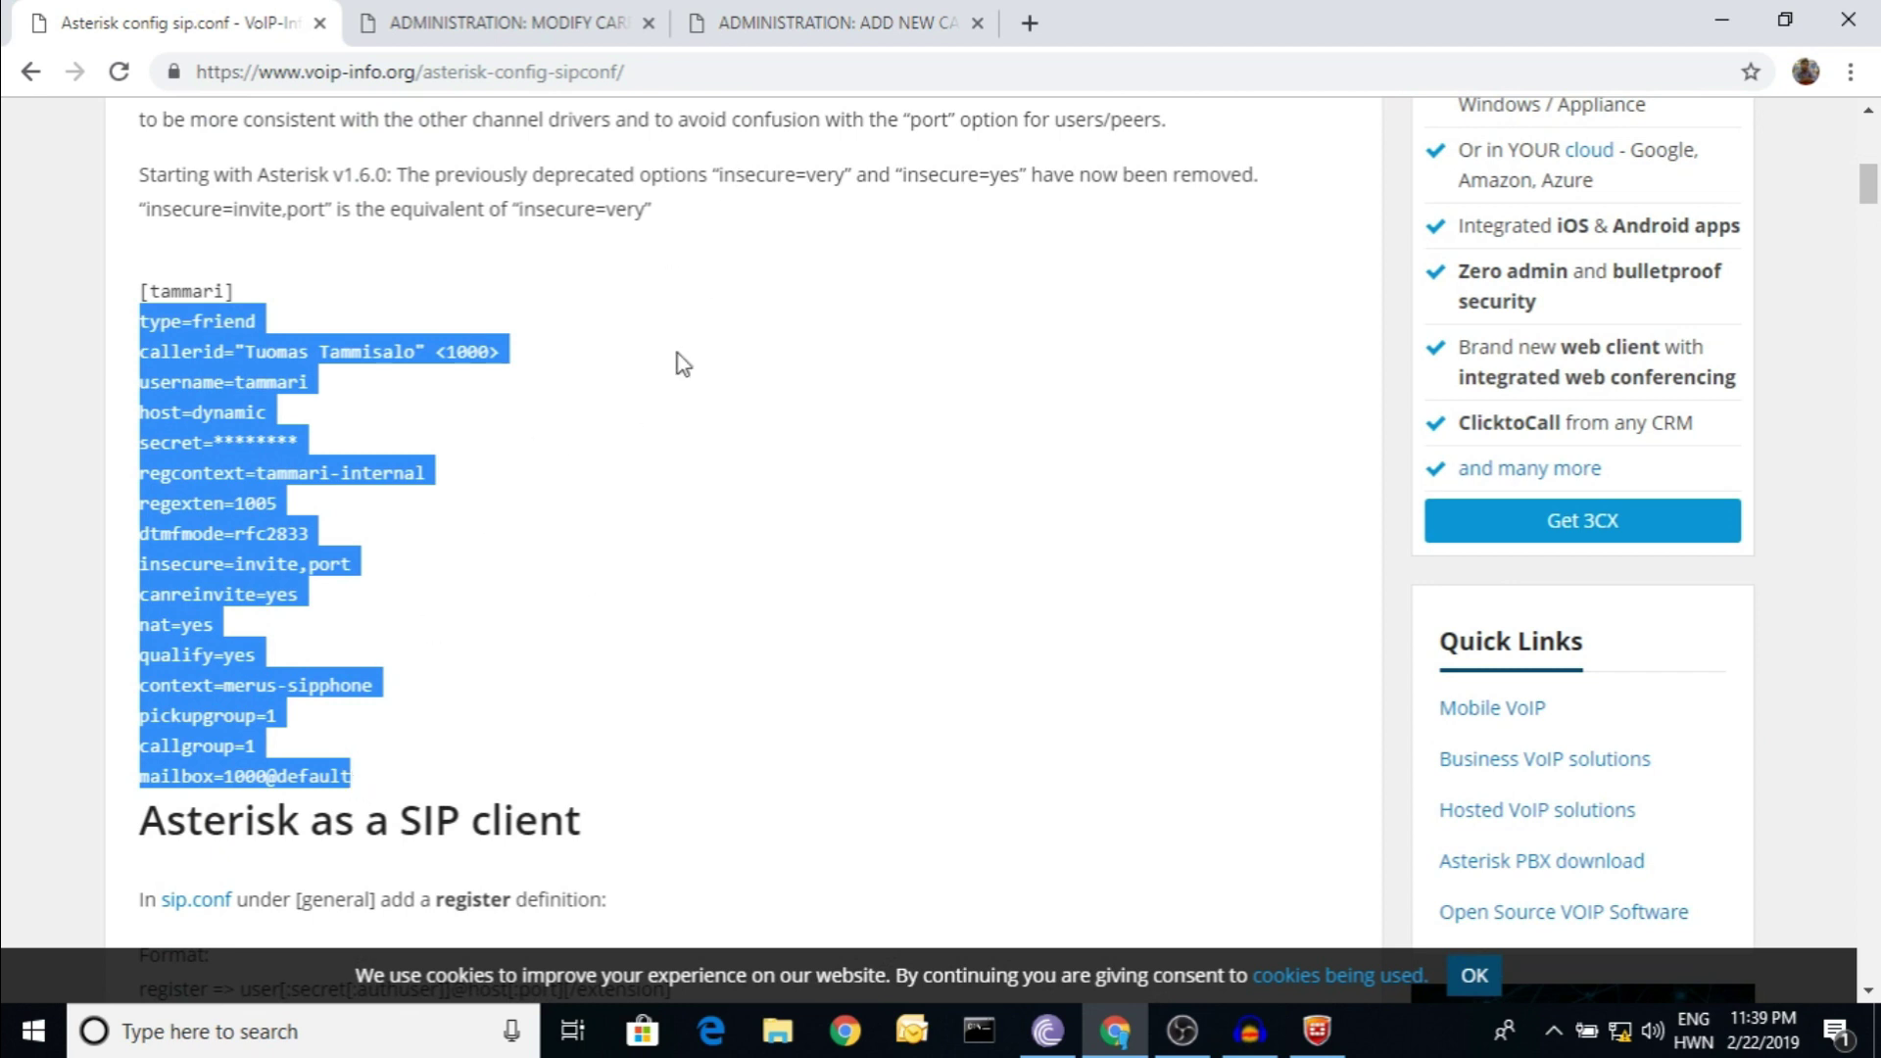
{"action": "left_click", "coordinate": [789, 28]}
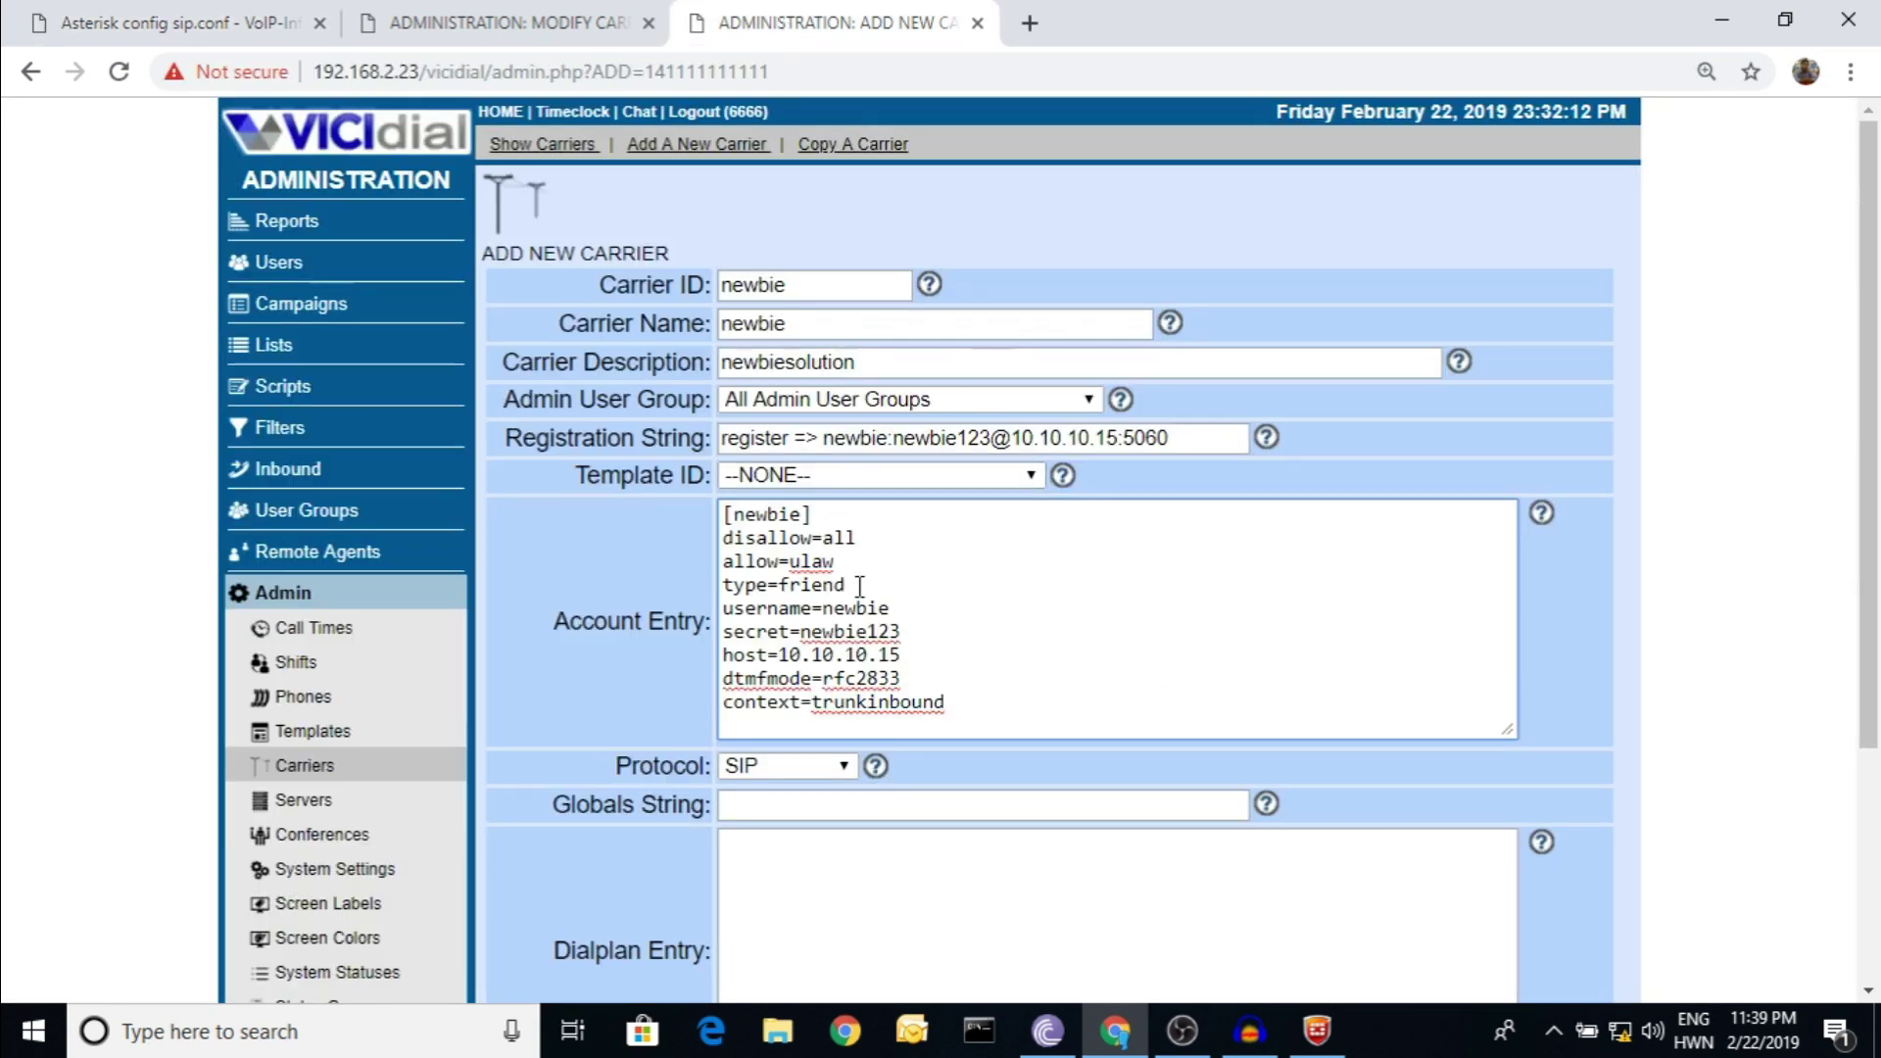
Paste SIPEXAMPLE's globals string into the newbie carrier's Globals String field
{"action": "left_click", "coordinate": [967, 707]}
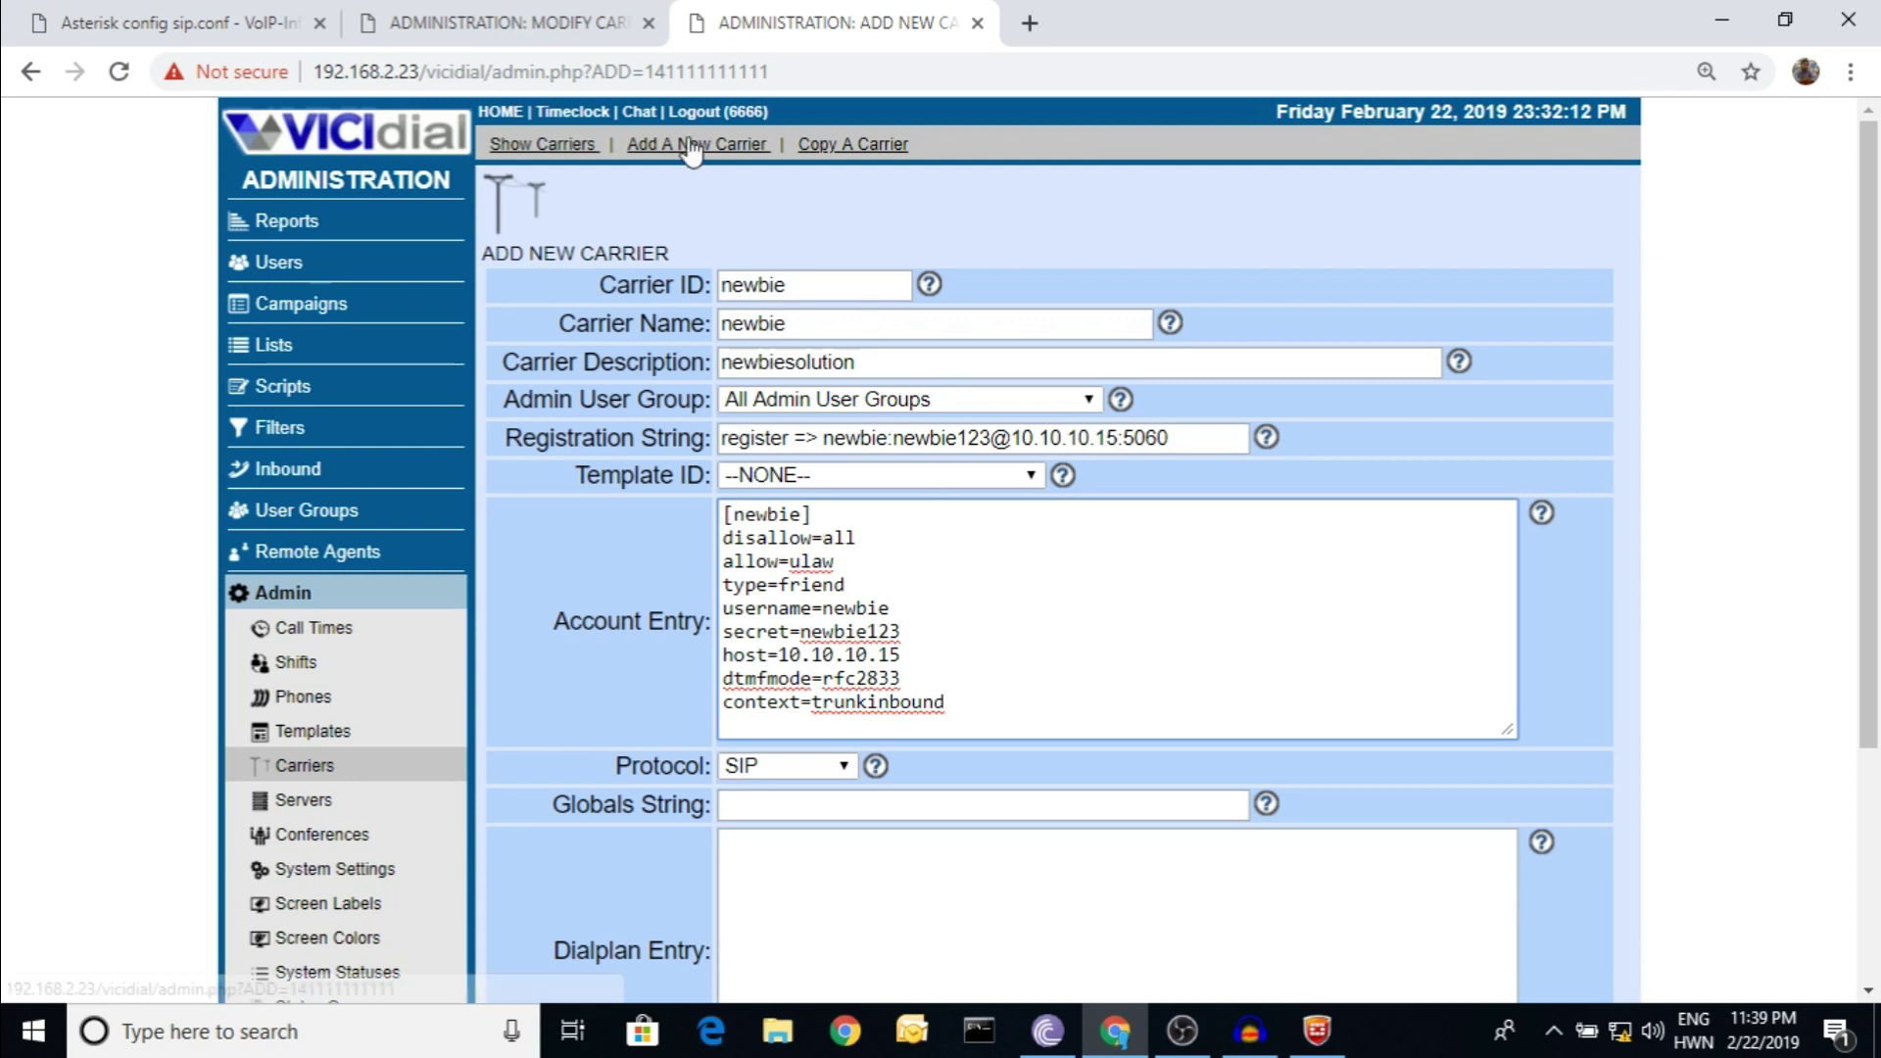
{"action": "left_click", "coordinate": [475, 14]}
{"action": "left_click_drag", "start_coordinate": [1050, 755], "coordinate": [688, 792]}
{"action": "key", "text": "ctrl+c"}
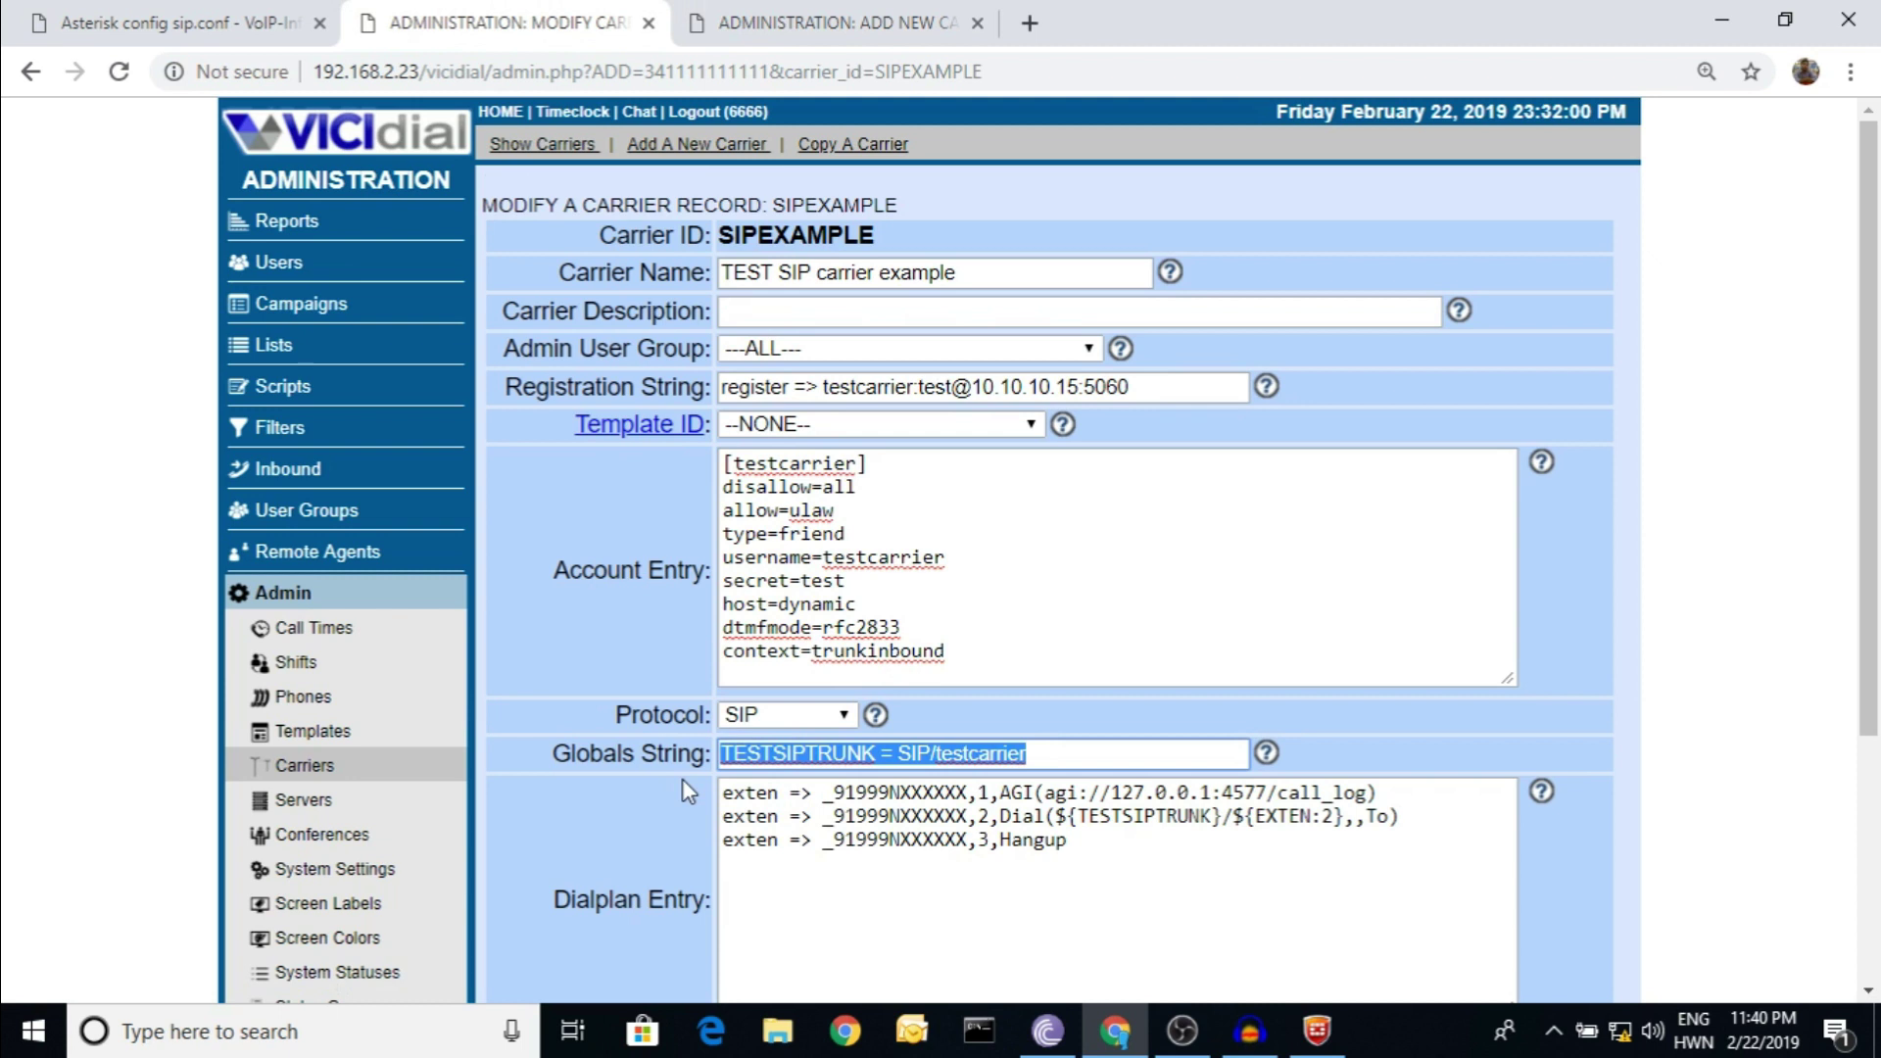
{"action": "left_click", "coordinate": [797, 17]}
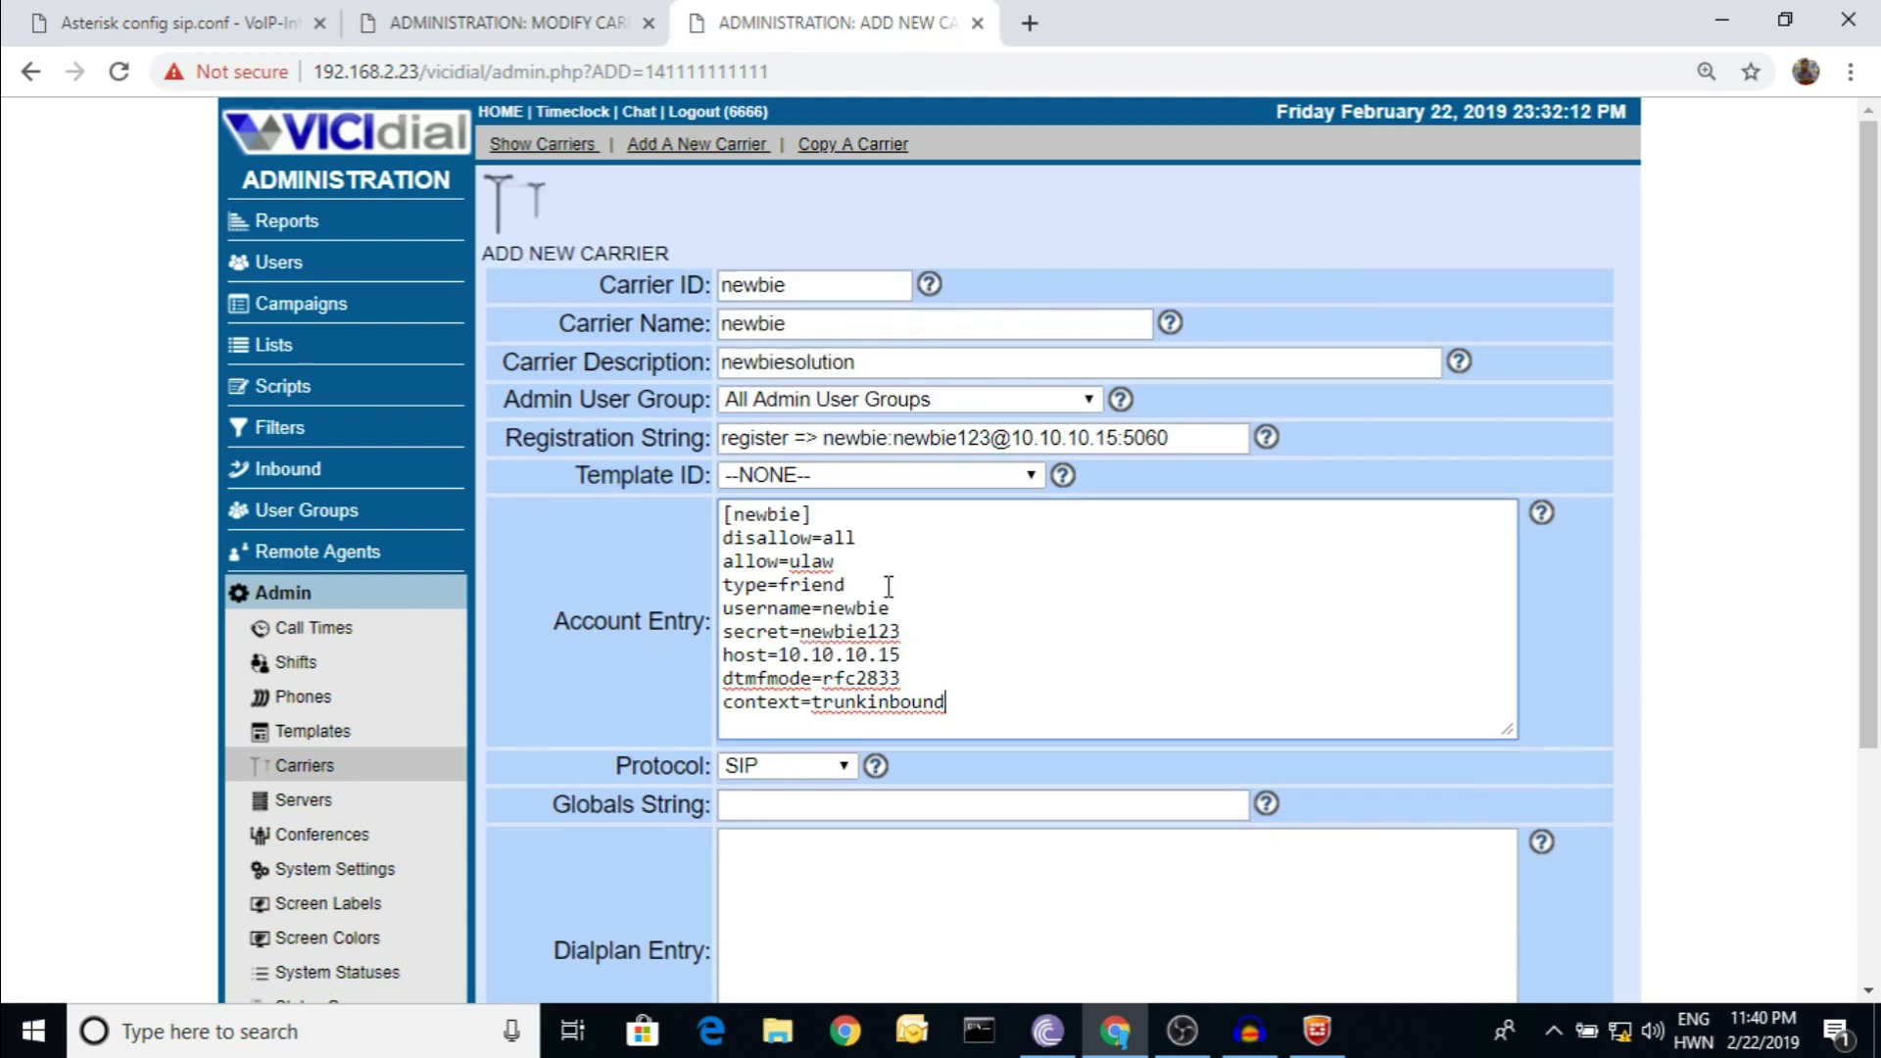
{"action": "left_click", "coordinate": [769, 805]}
{"action": "key", "text": "ctrl+v"}
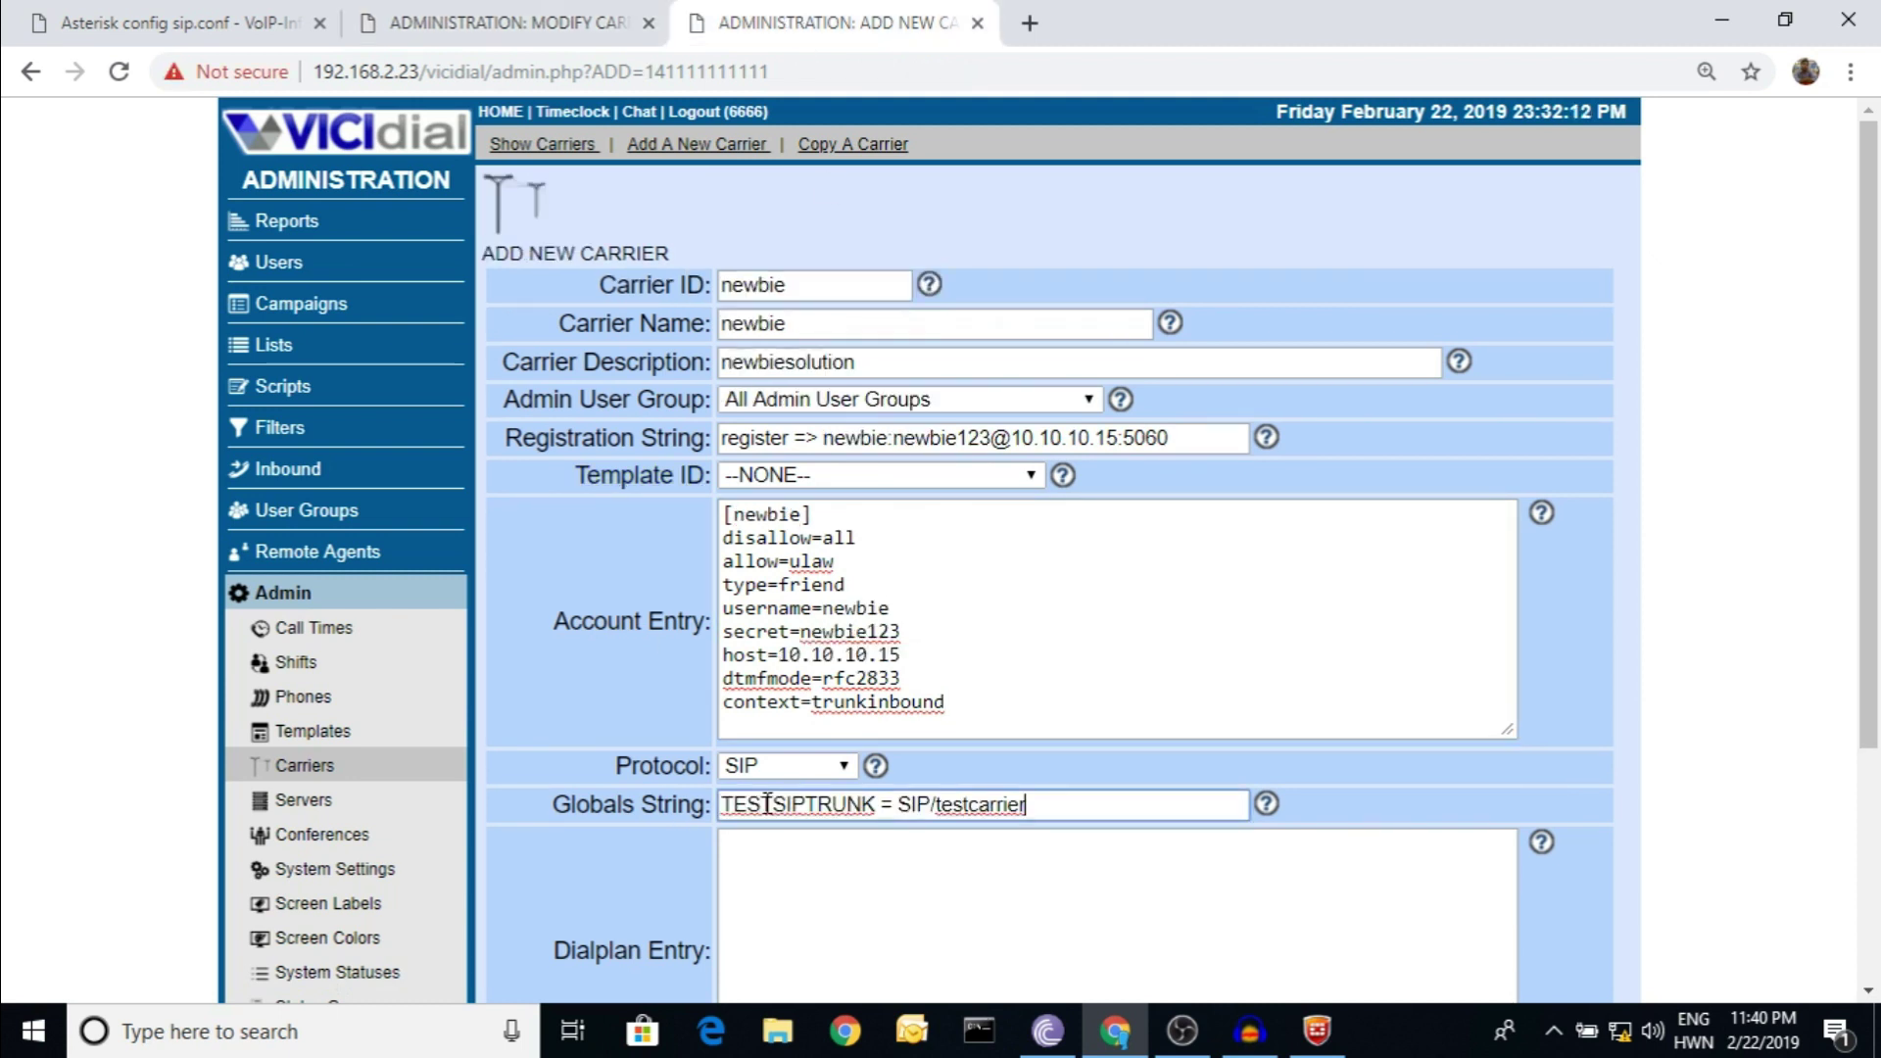
Replace testcarrier and TESTSIPTRUNK in the globals string with newbie
{"action": "left_click", "coordinate": [544, 22]}
{"action": "left_click", "coordinate": [767, 15]}
{"action": "left_click_drag", "start_coordinate": [1026, 804], "coordinate": [939, 803]}
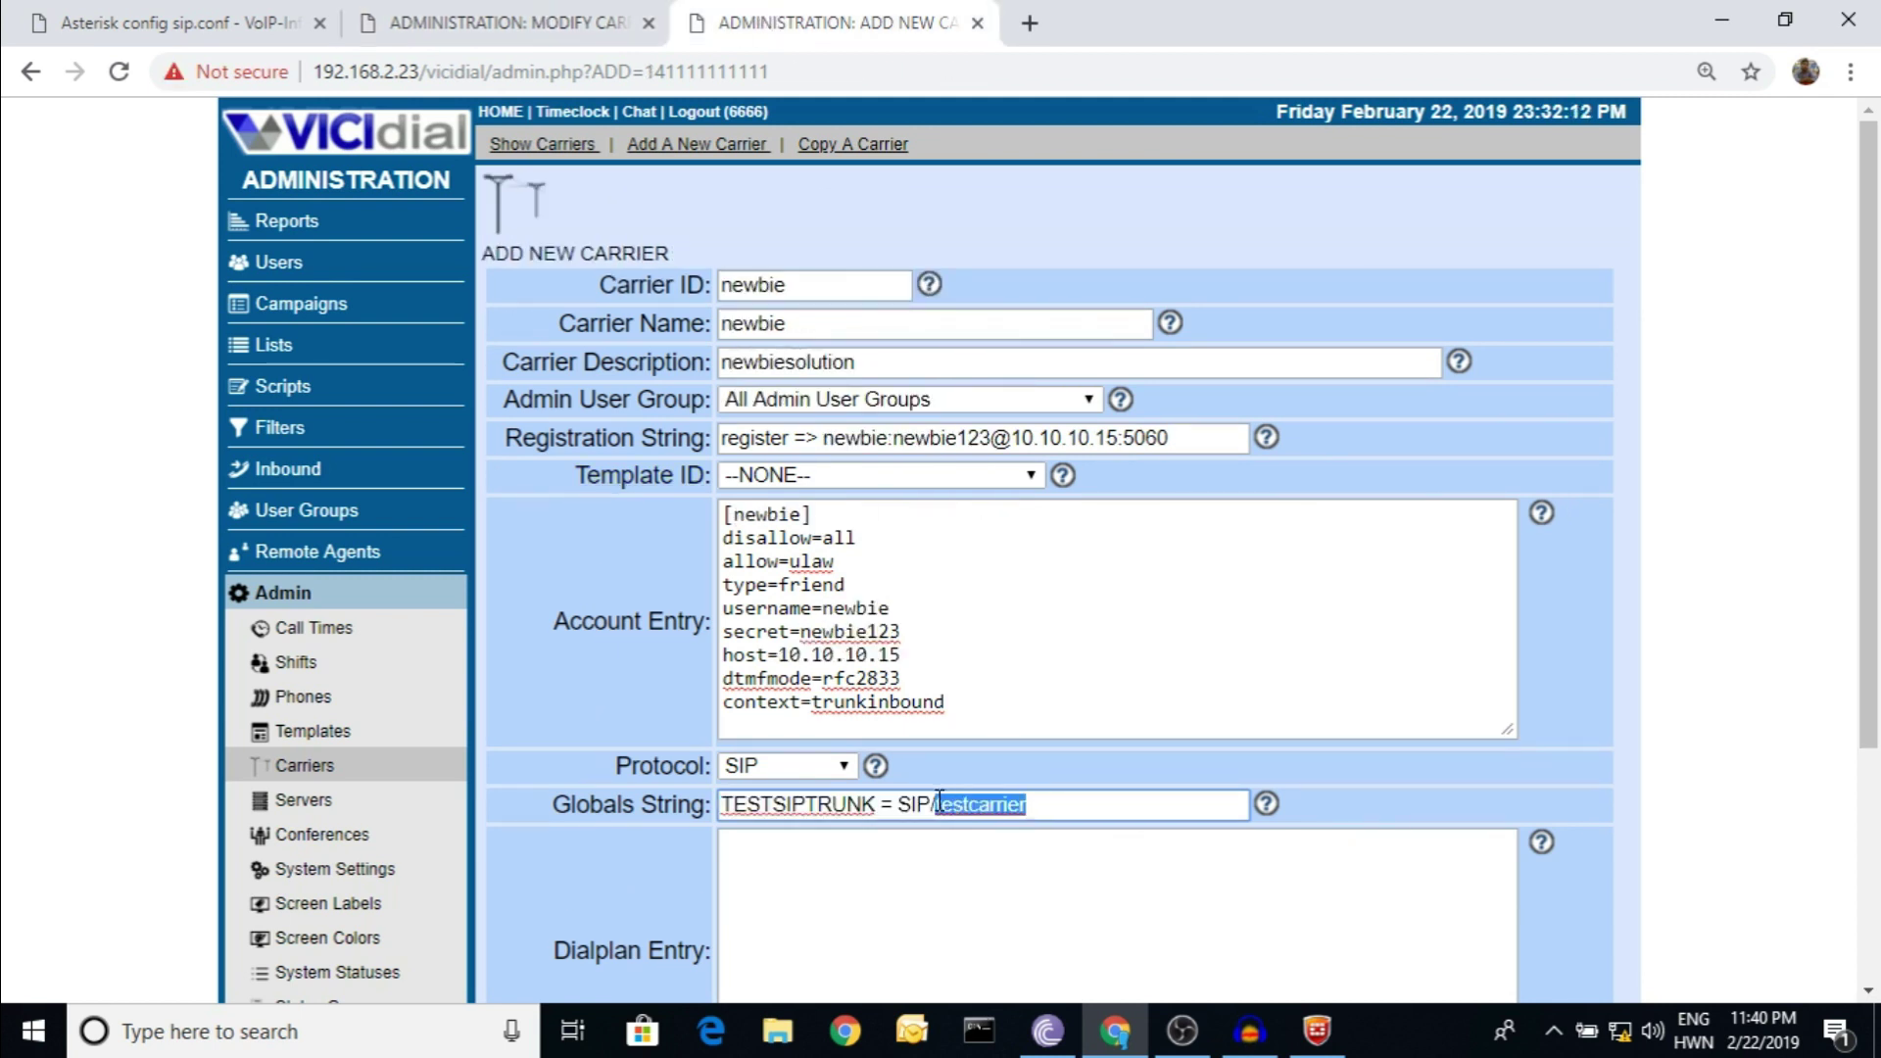
{"action": "key", "text": "BackSpace"}
{"action": "left_click_drag", "start_coordinate": [803, 514], "coordinate": [738, 517]}
{"action": "key", "text": "ctrl+c"}
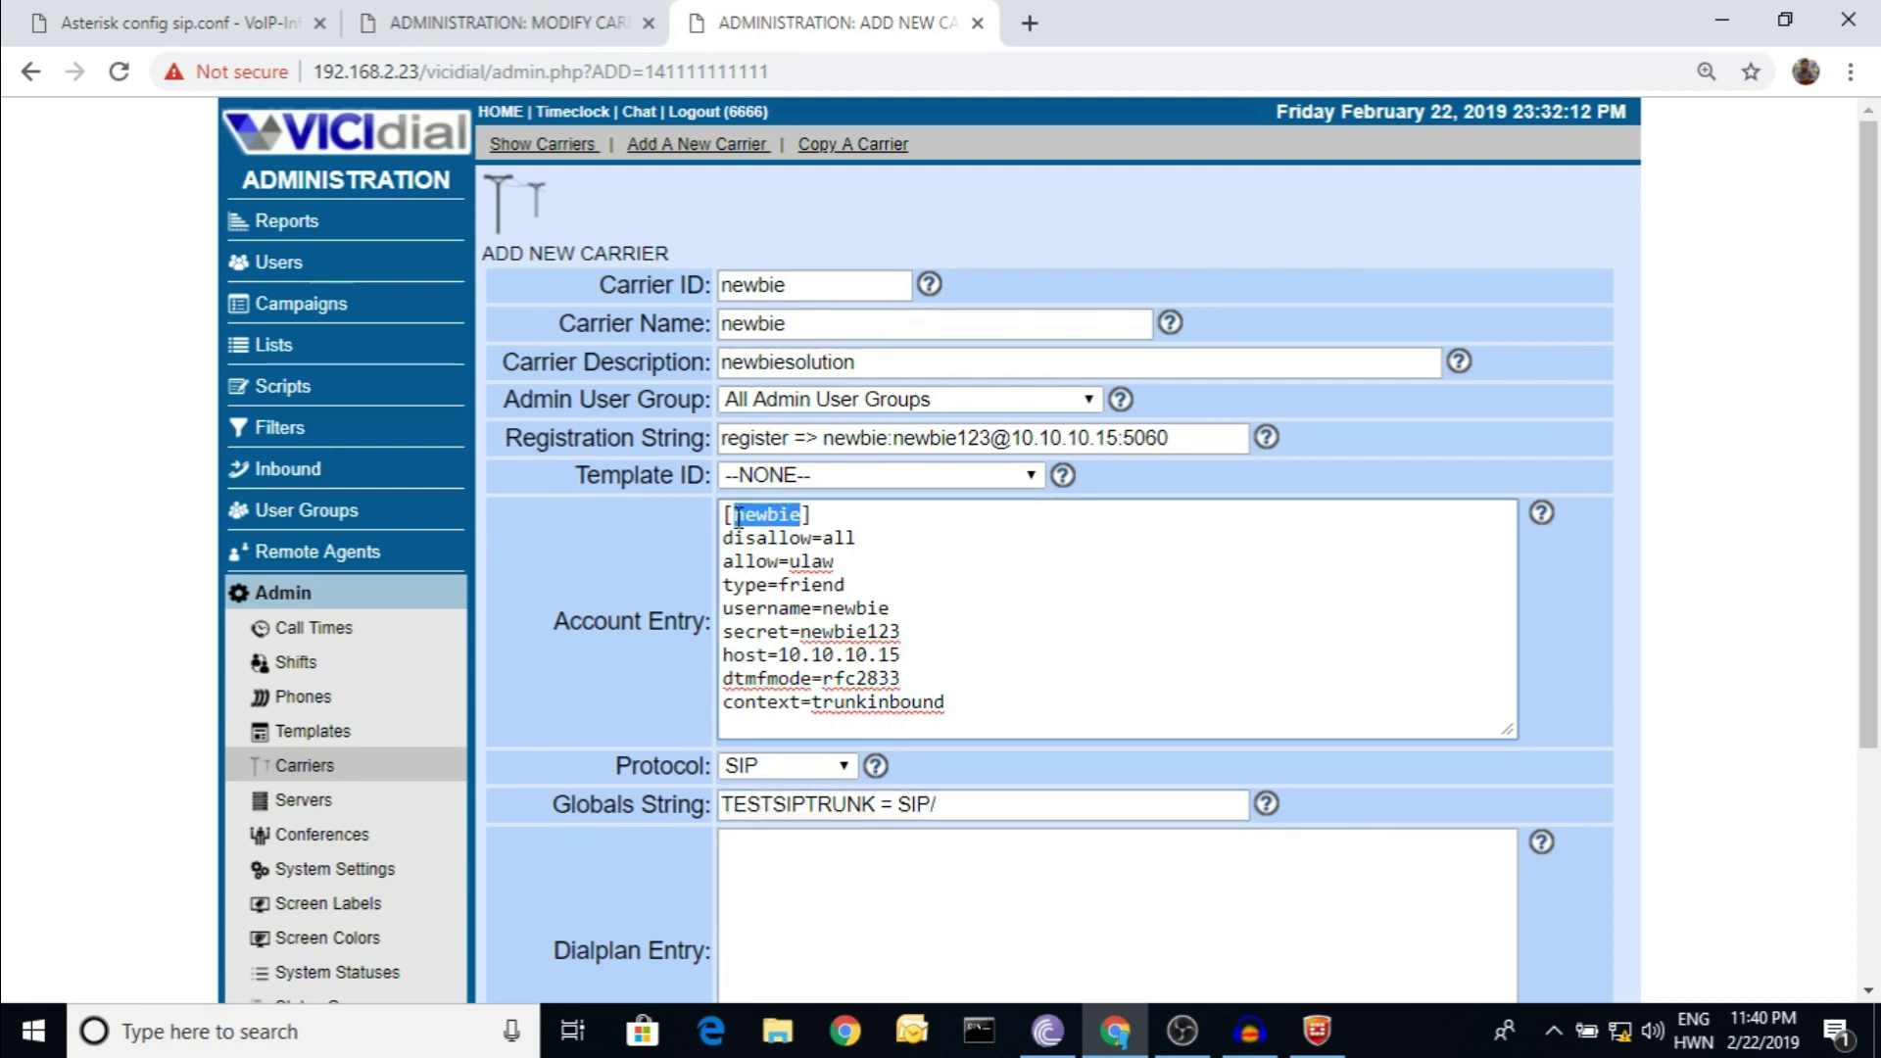
{"action": "left_click", "coordinate": [947, 803]}
{"action": "key", "text": "ctrl+v"}
{"action": "left_click_drag", "start_coordinate": [875, 806], "coordinate": [667, 852]}
{"action": "key", "text": "ctrl+v"}
{"action": "key", "text": "Left"}
{"action": "key", "text": "Left"}
{"action": "key", "text": "Left"}
{"action": "key", "text": "Left"}
{"action": "key", "text": "Left"}
{"action": "key", "text": "BackSpace"}
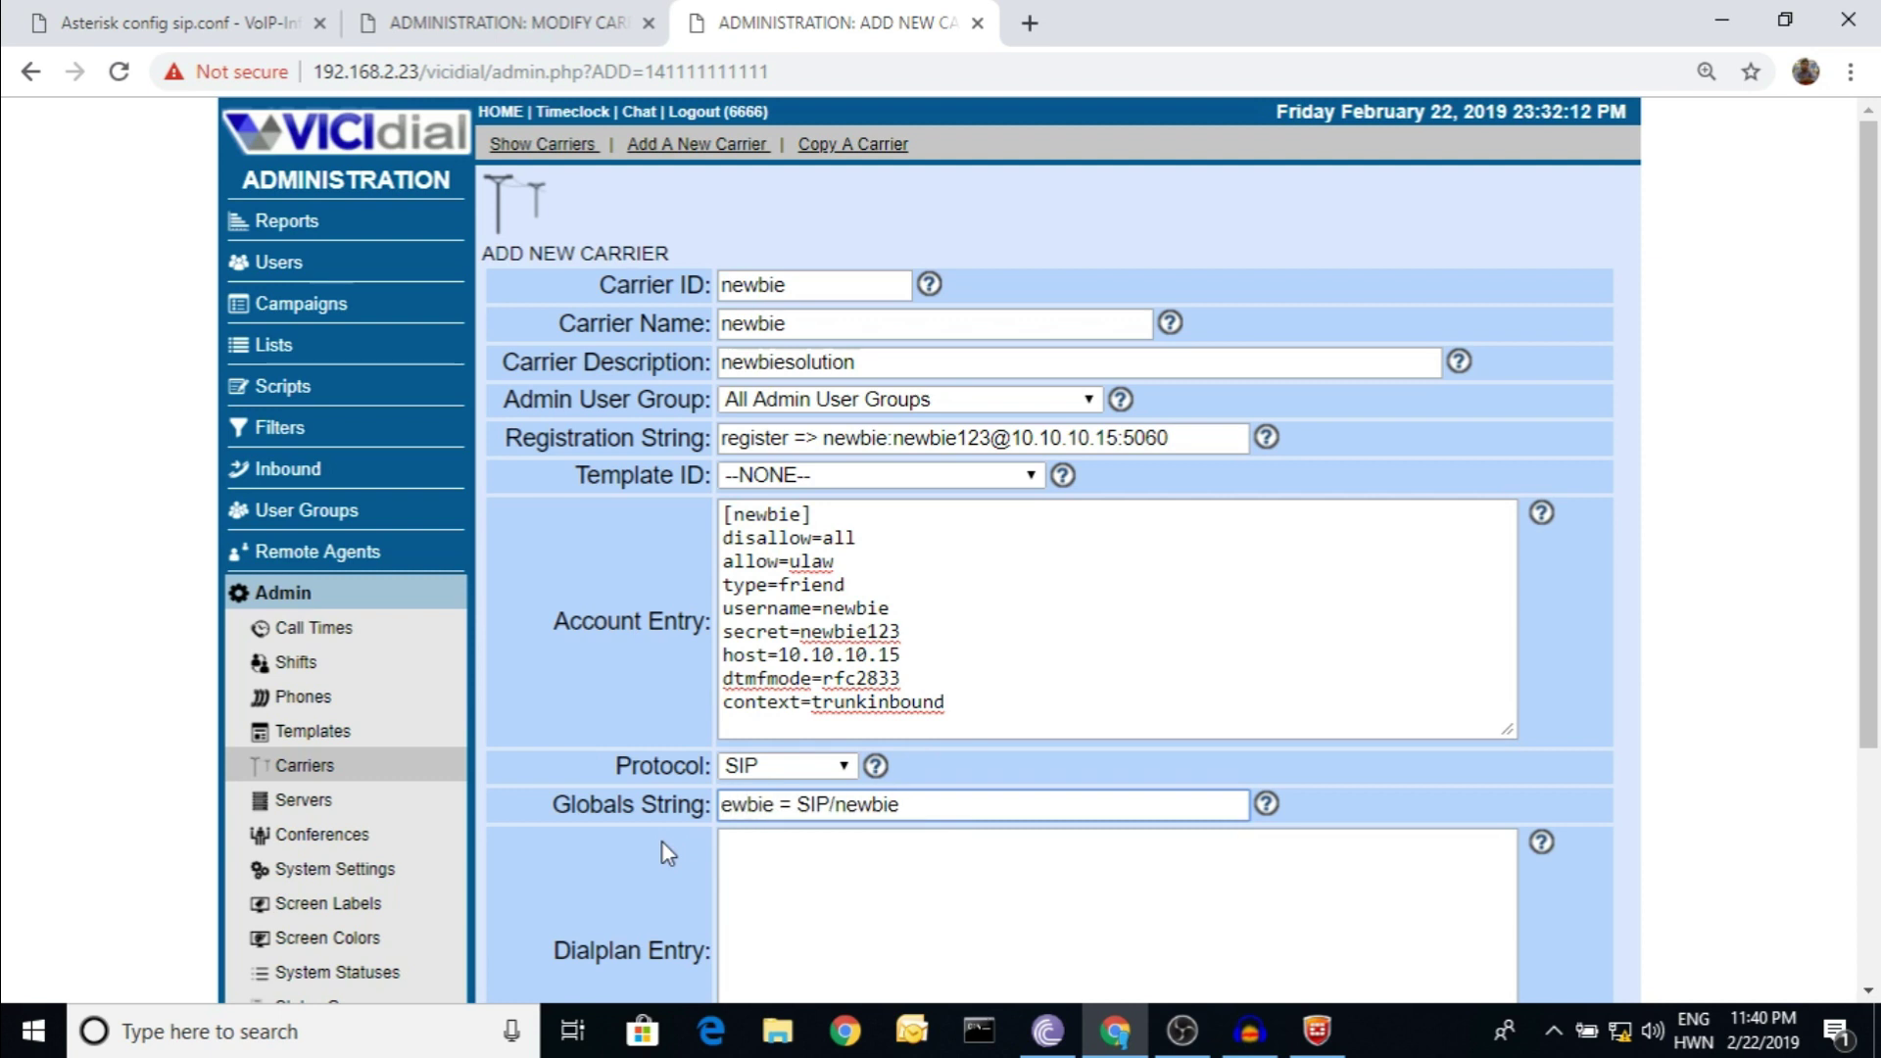
Capitalize the globals name to Newbie and paste SIPEXAMPLE's three exten lines into Dialplan Entry
{"action": "type", "text": "N"}
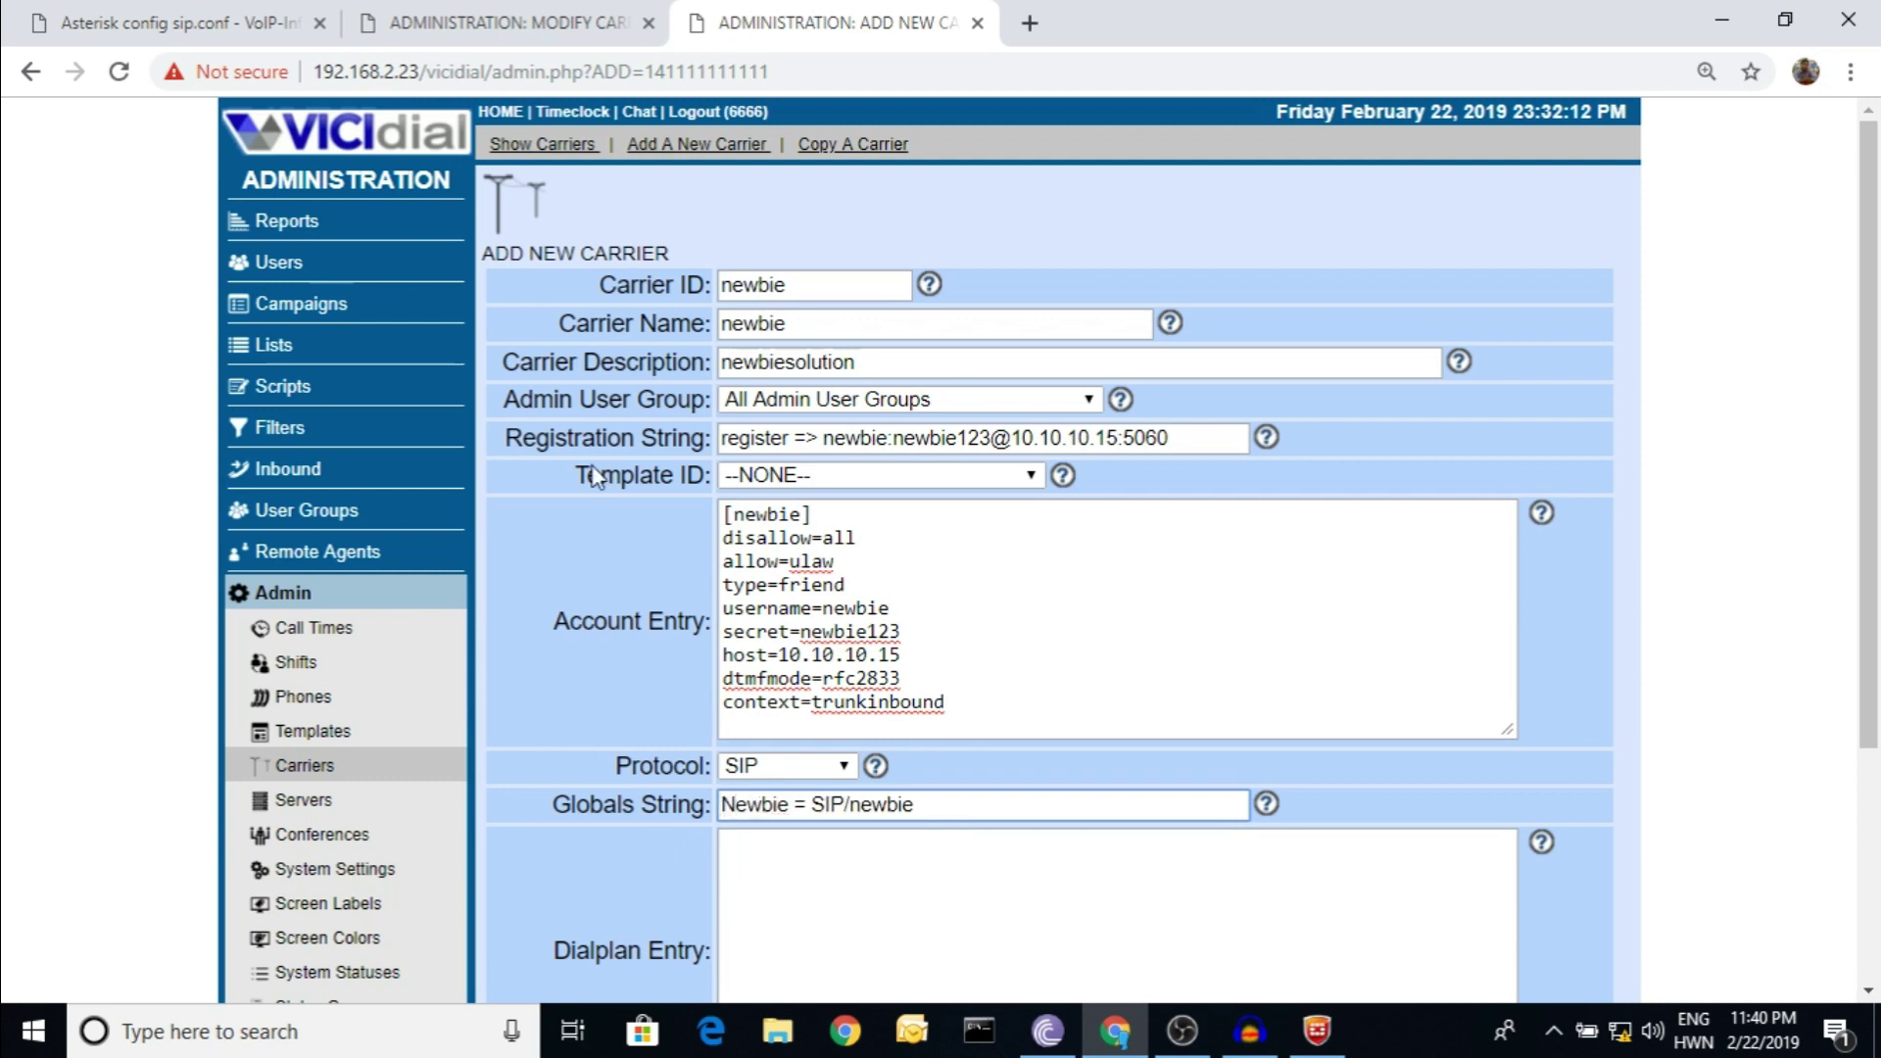
{"action": "left_click", "coordinate": [504, 15]}
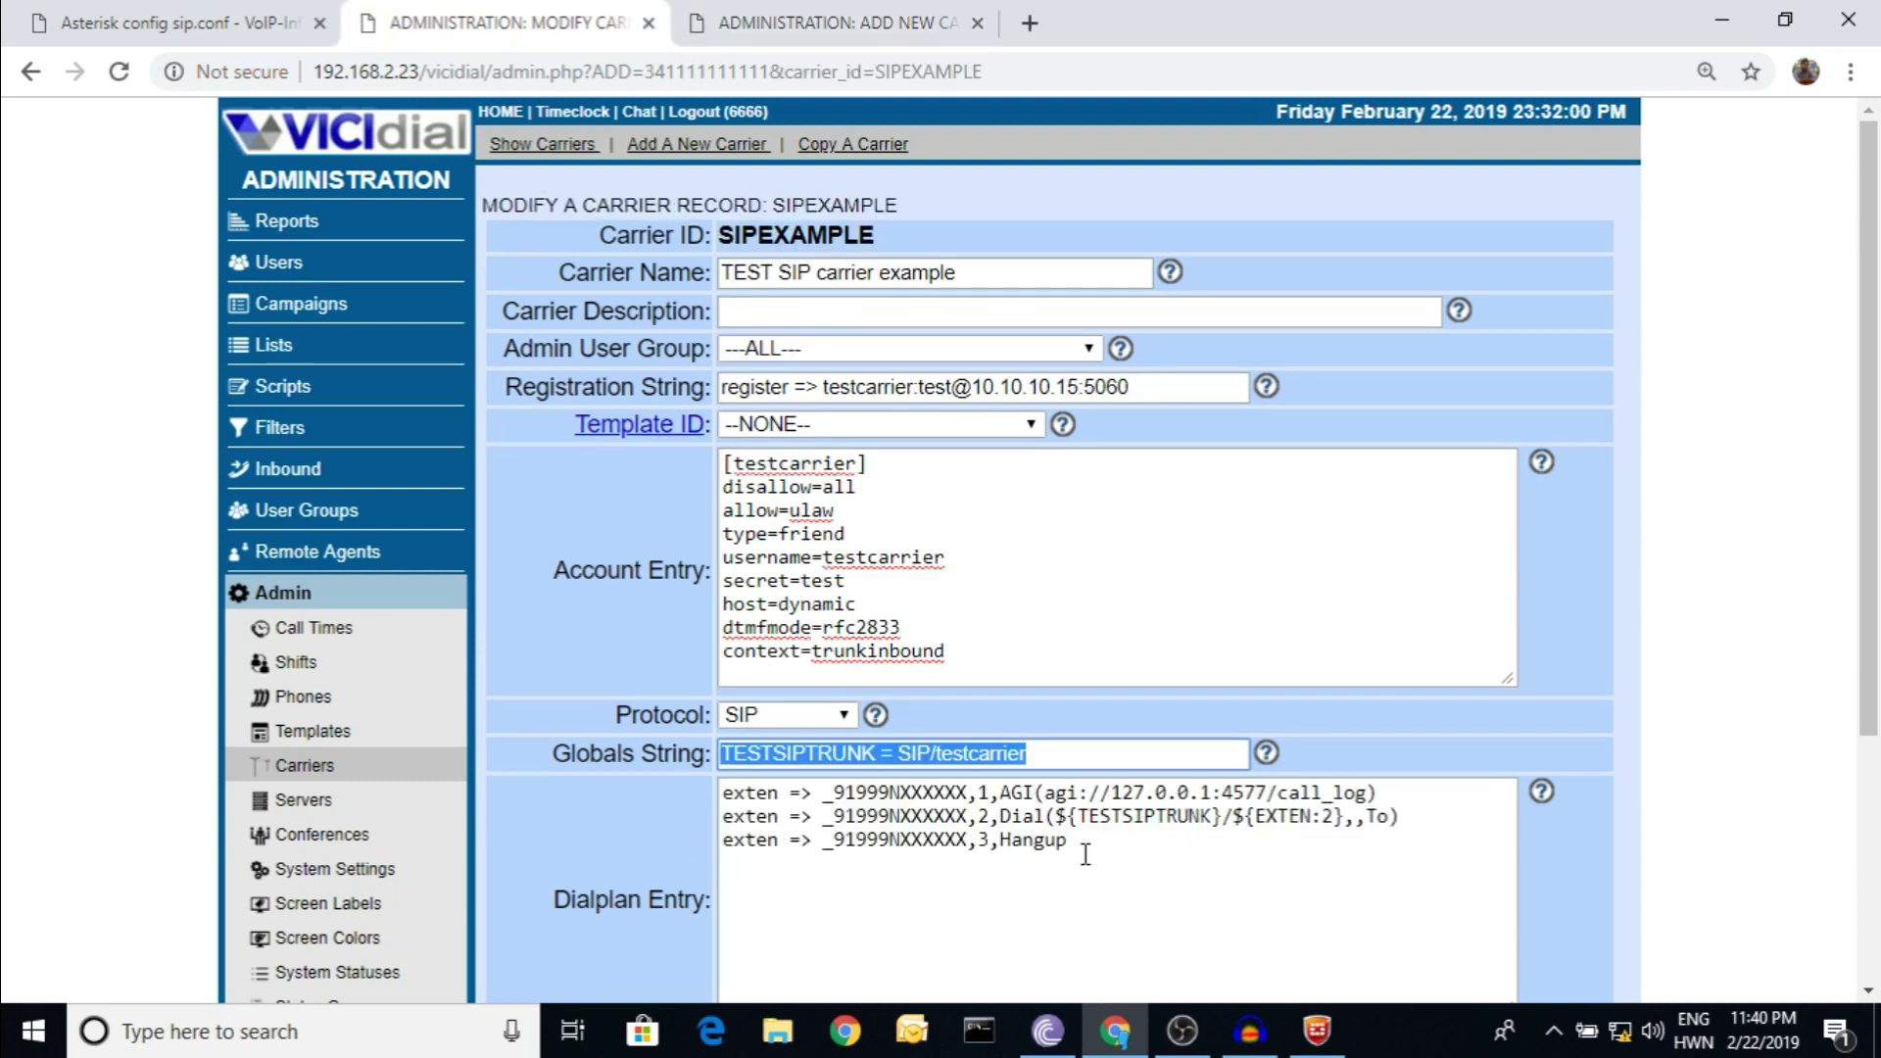
{"action": "left_click_drag", "start_coordinate": [1059, 841], "coordinate": [721, 805]}
{"action": "key", "text": "ctrl+c"}
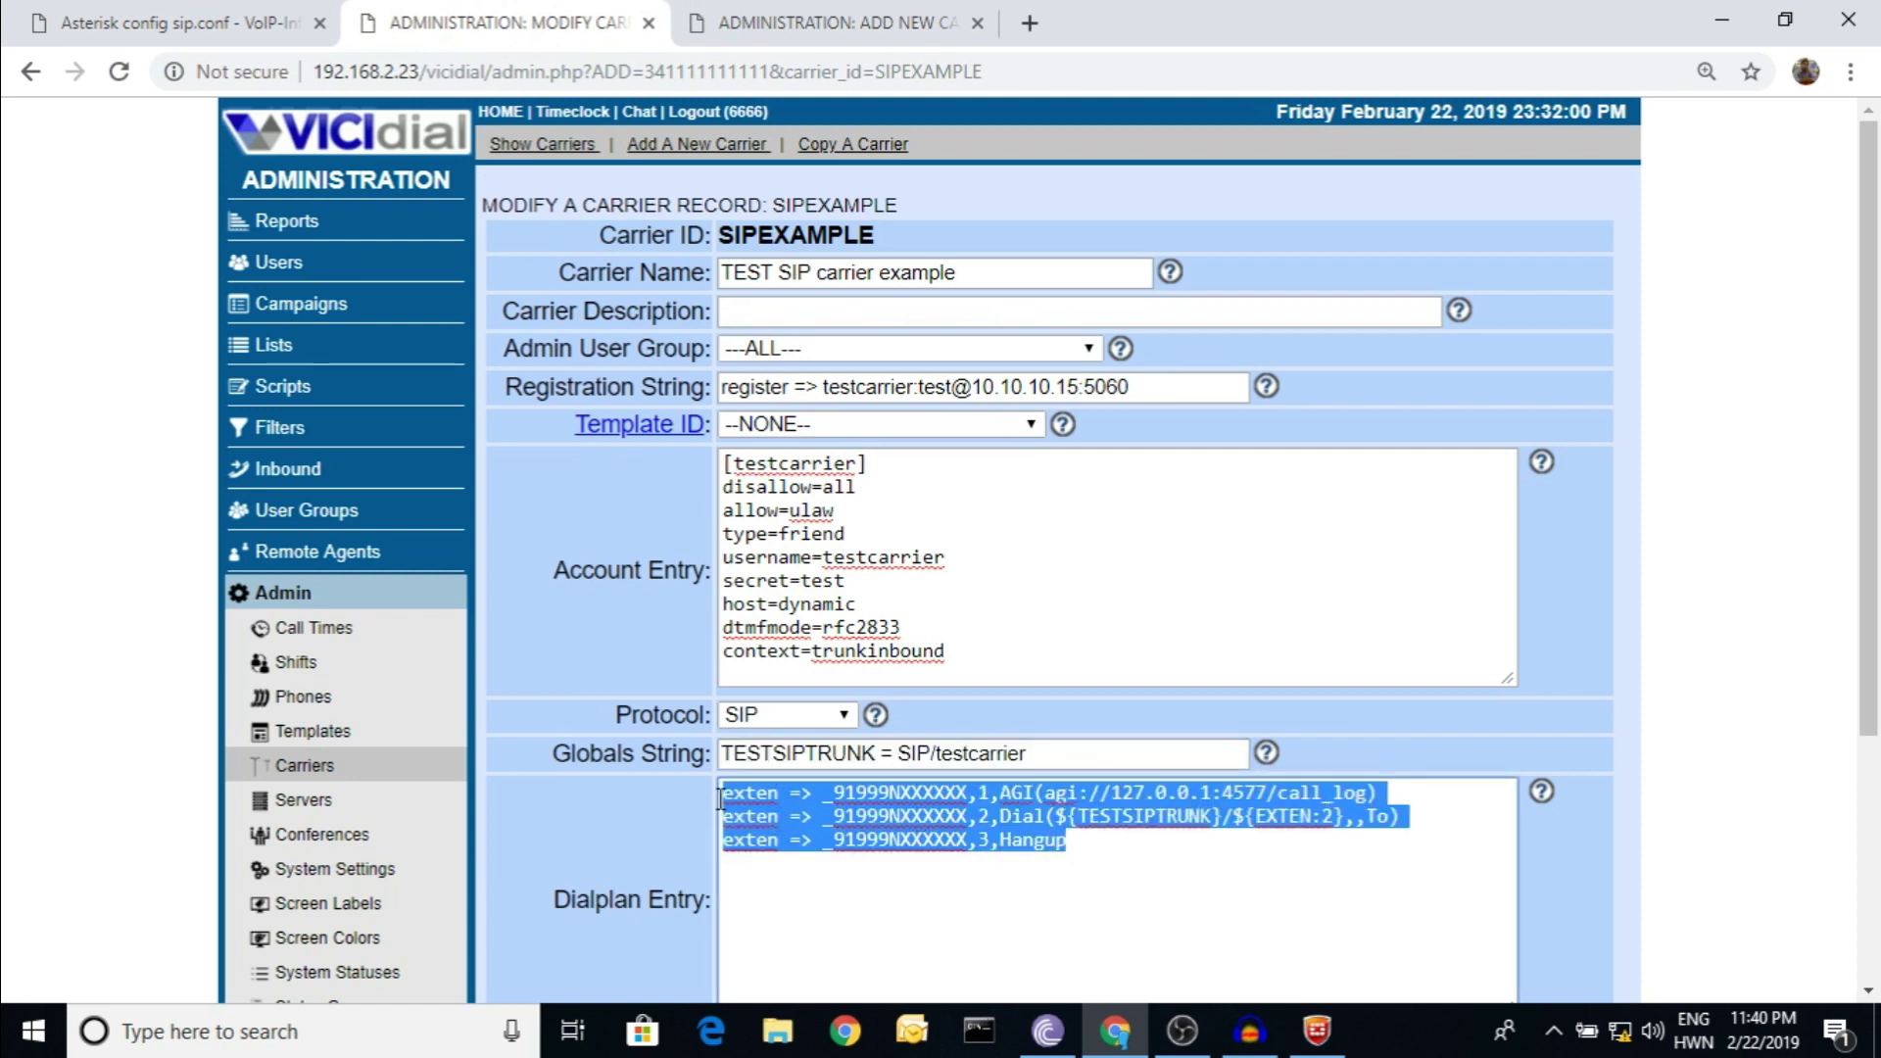
{"action": "left_click", "coordinate": [740, 21]}
{"action": "left_click", "coordinate": [823, 893]}
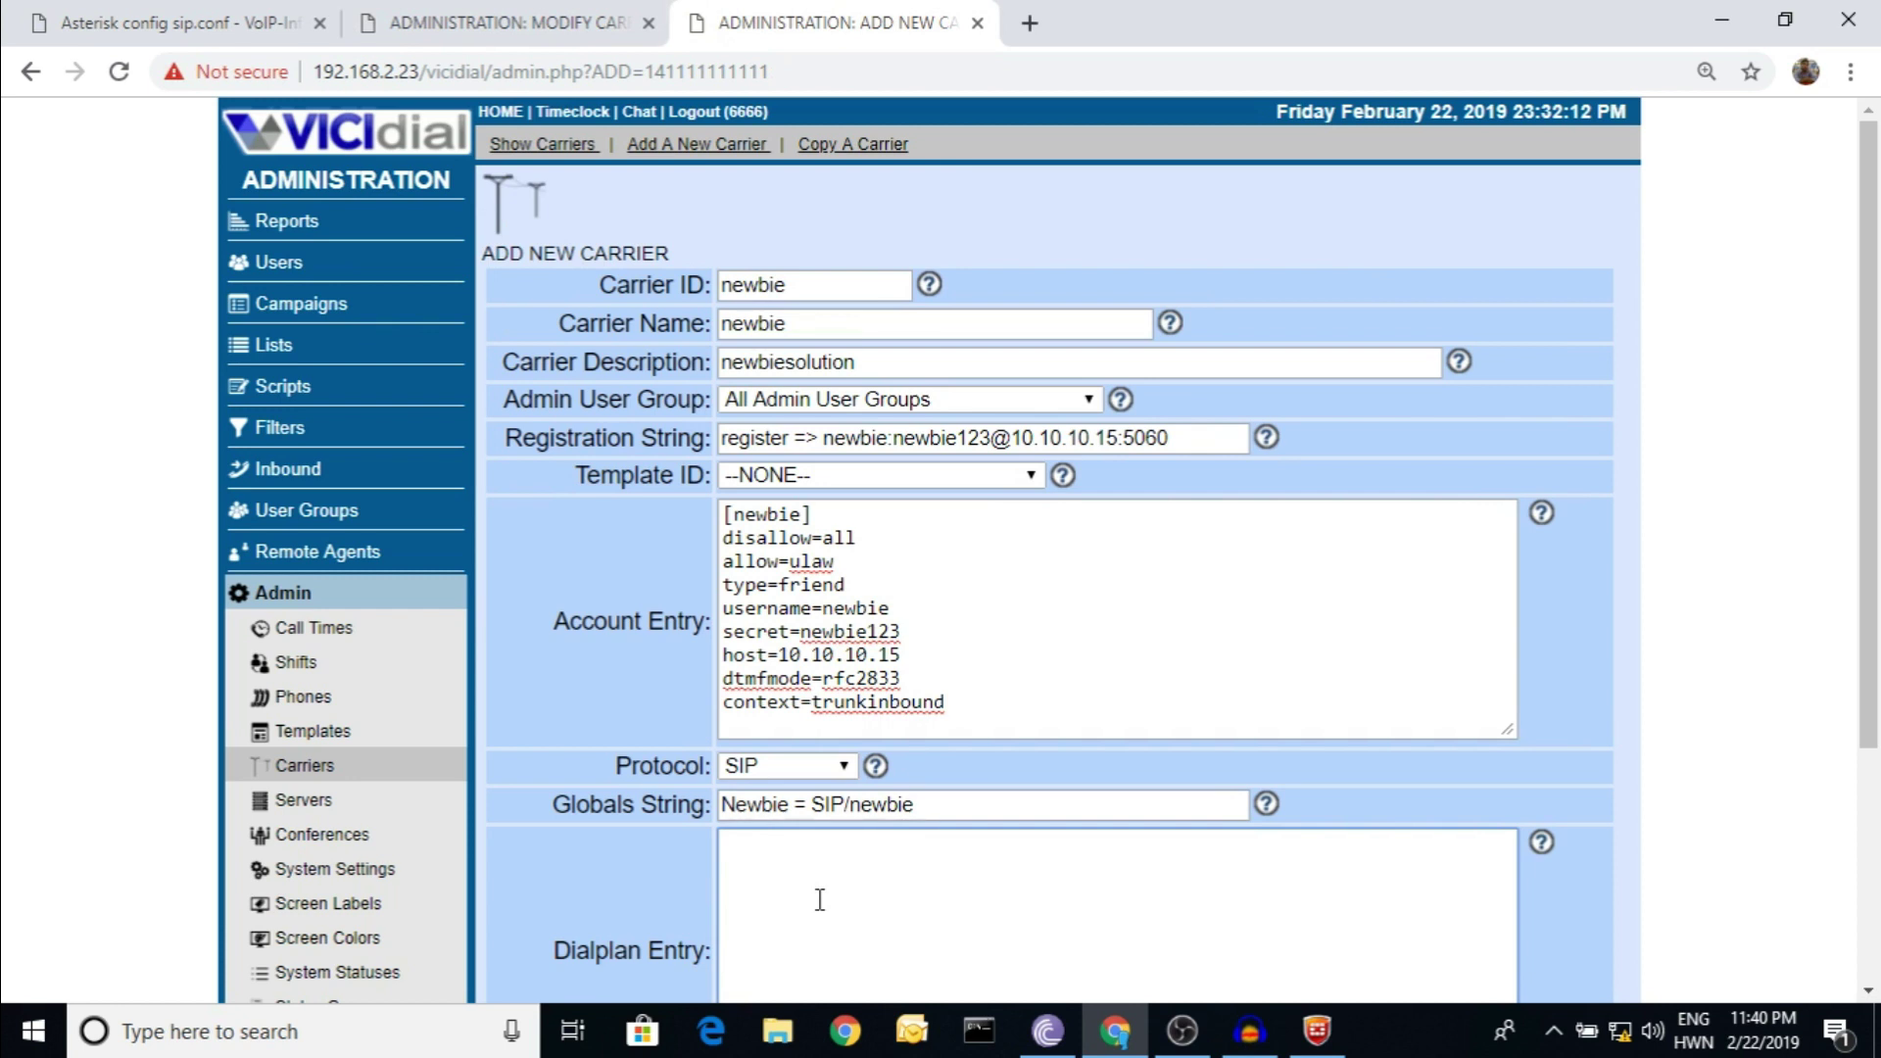
{"action": "key", "text": "ctrl+v"}
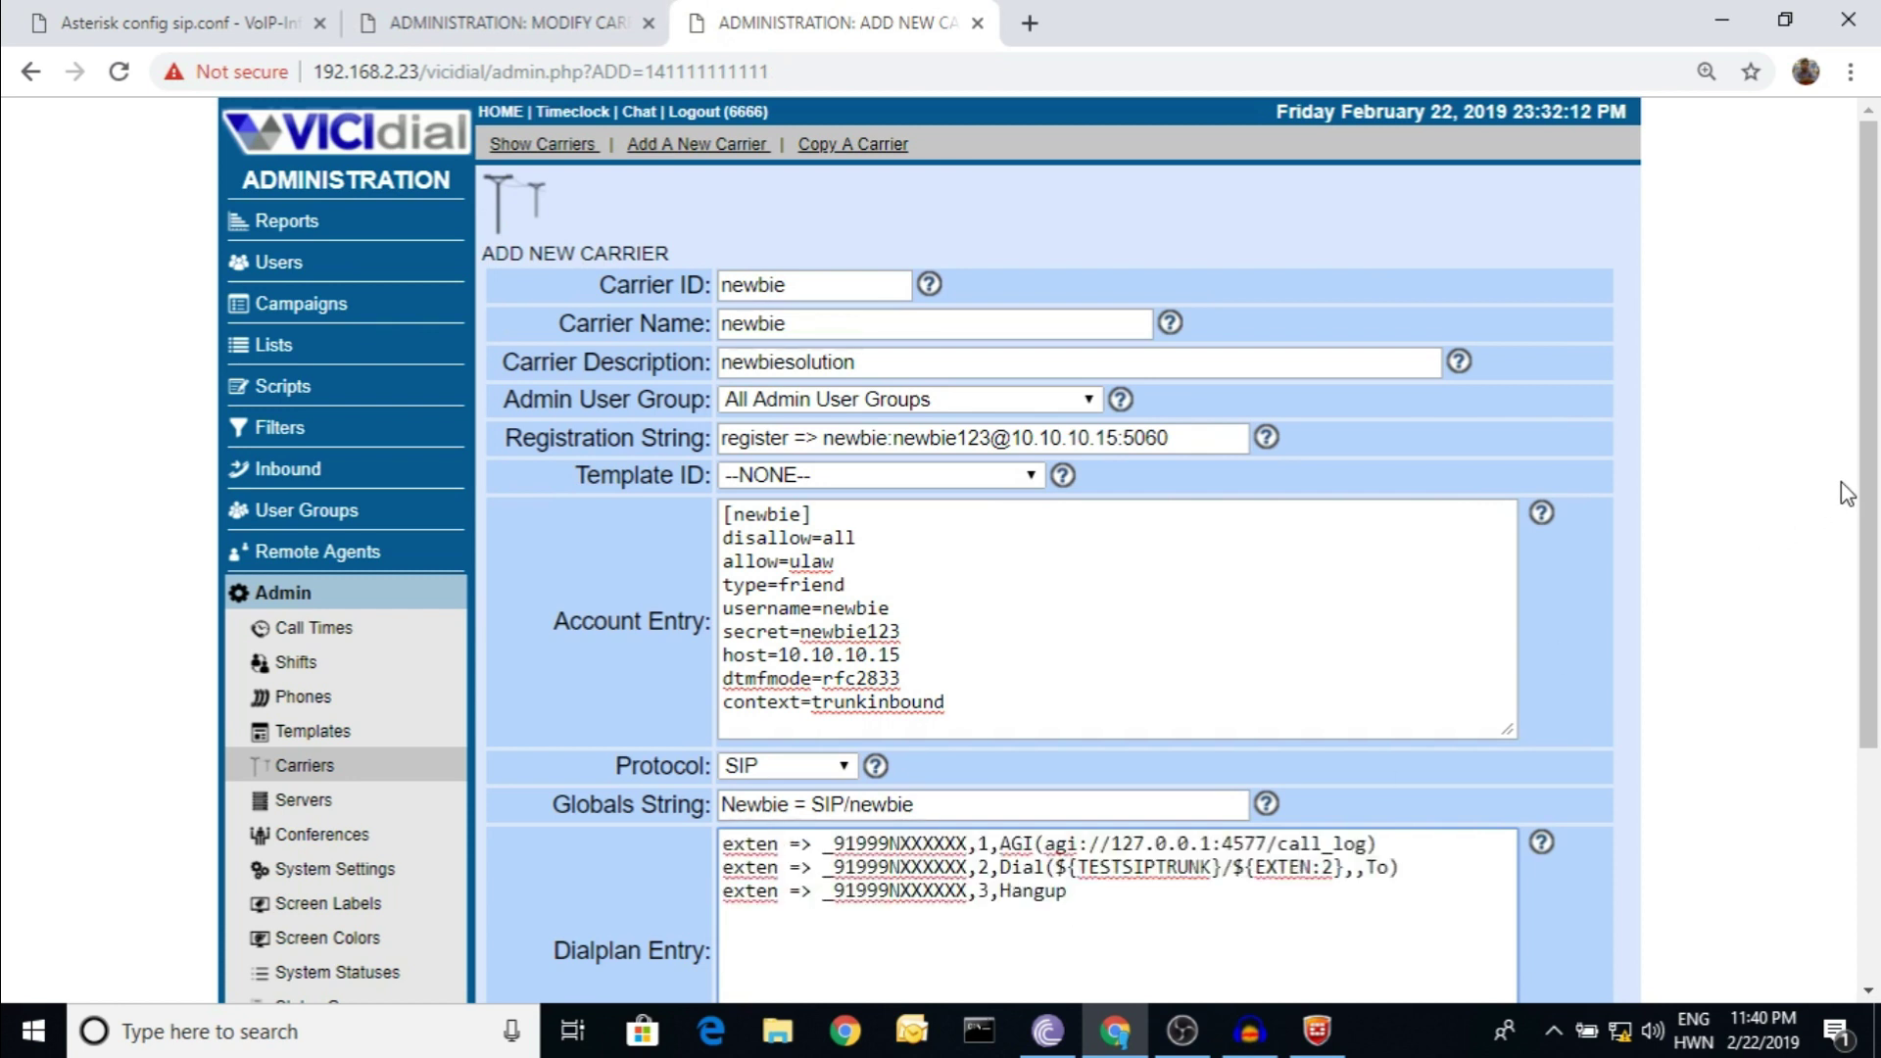
{"action": "scroll", "coordinate": [754, 579], "scroll_direction": "down", "scroll_amount": 2}
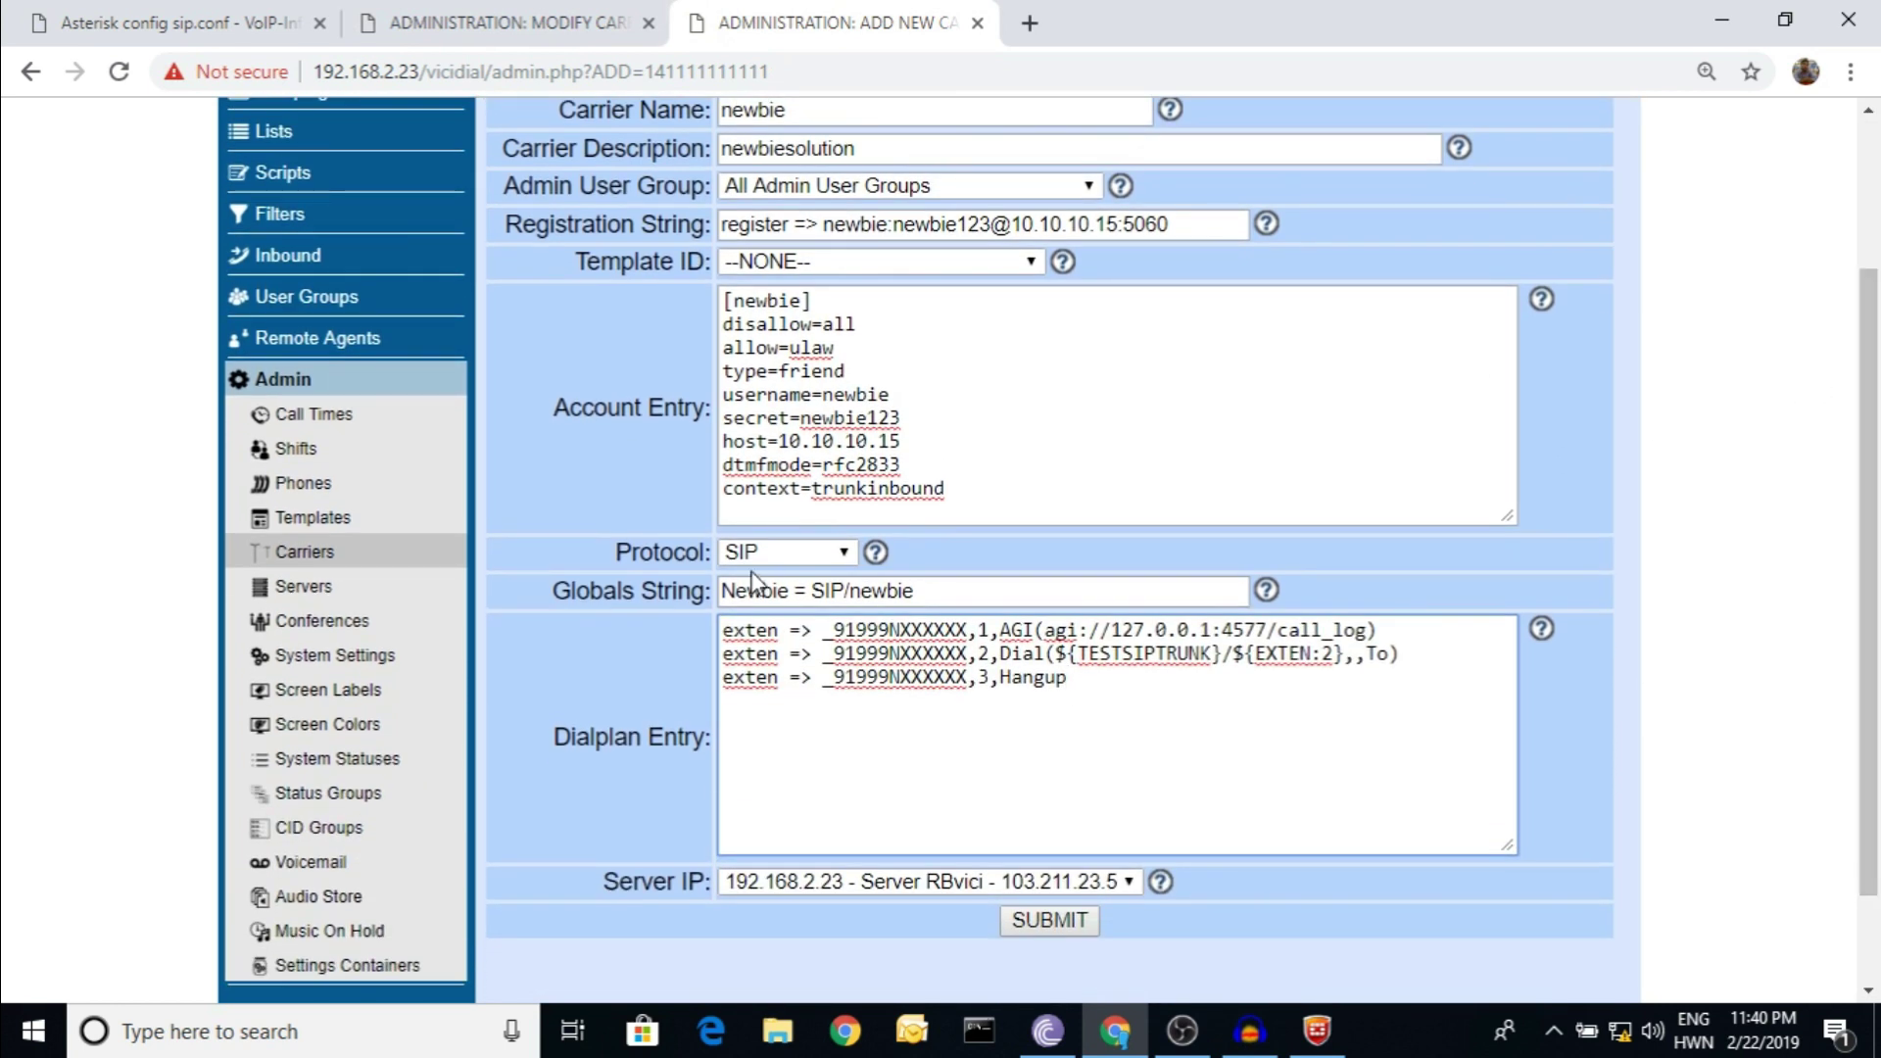
{"action": "left_click_drag", "start_coordinate": [789, 591], "coordinate": [722, 594]}
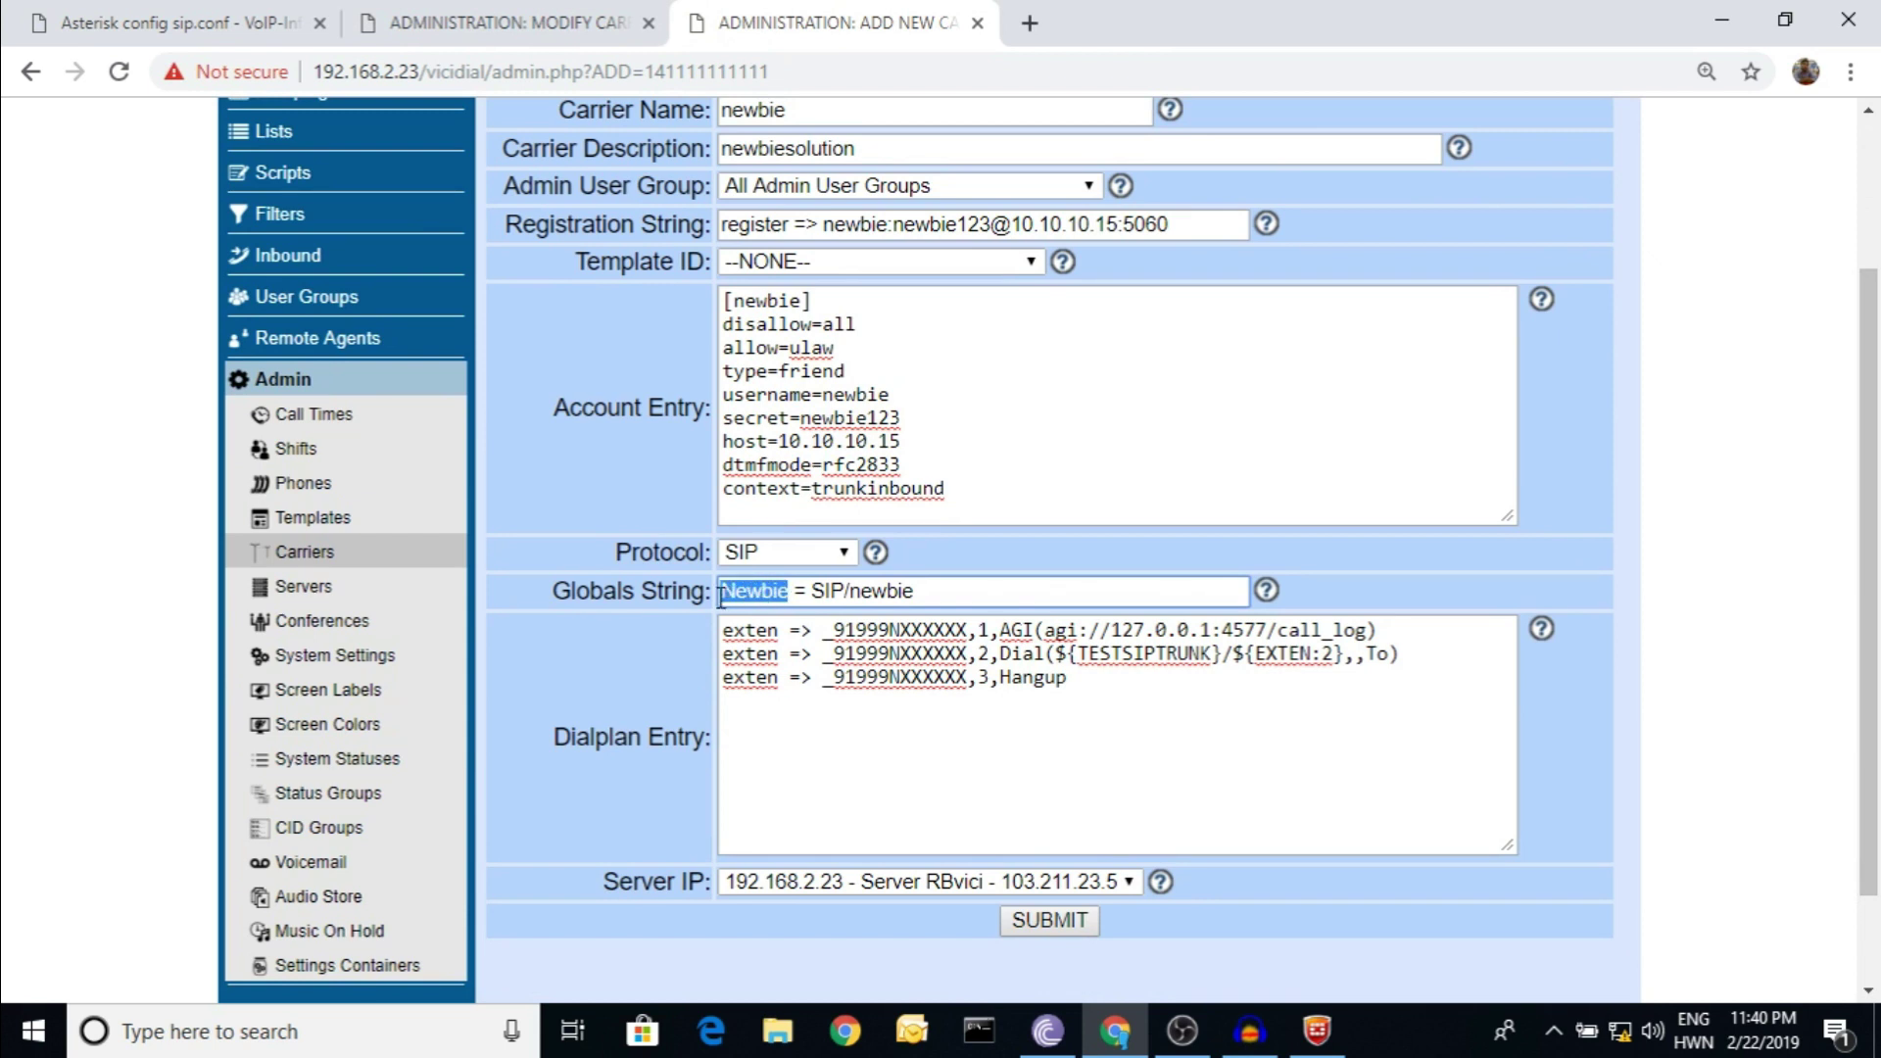
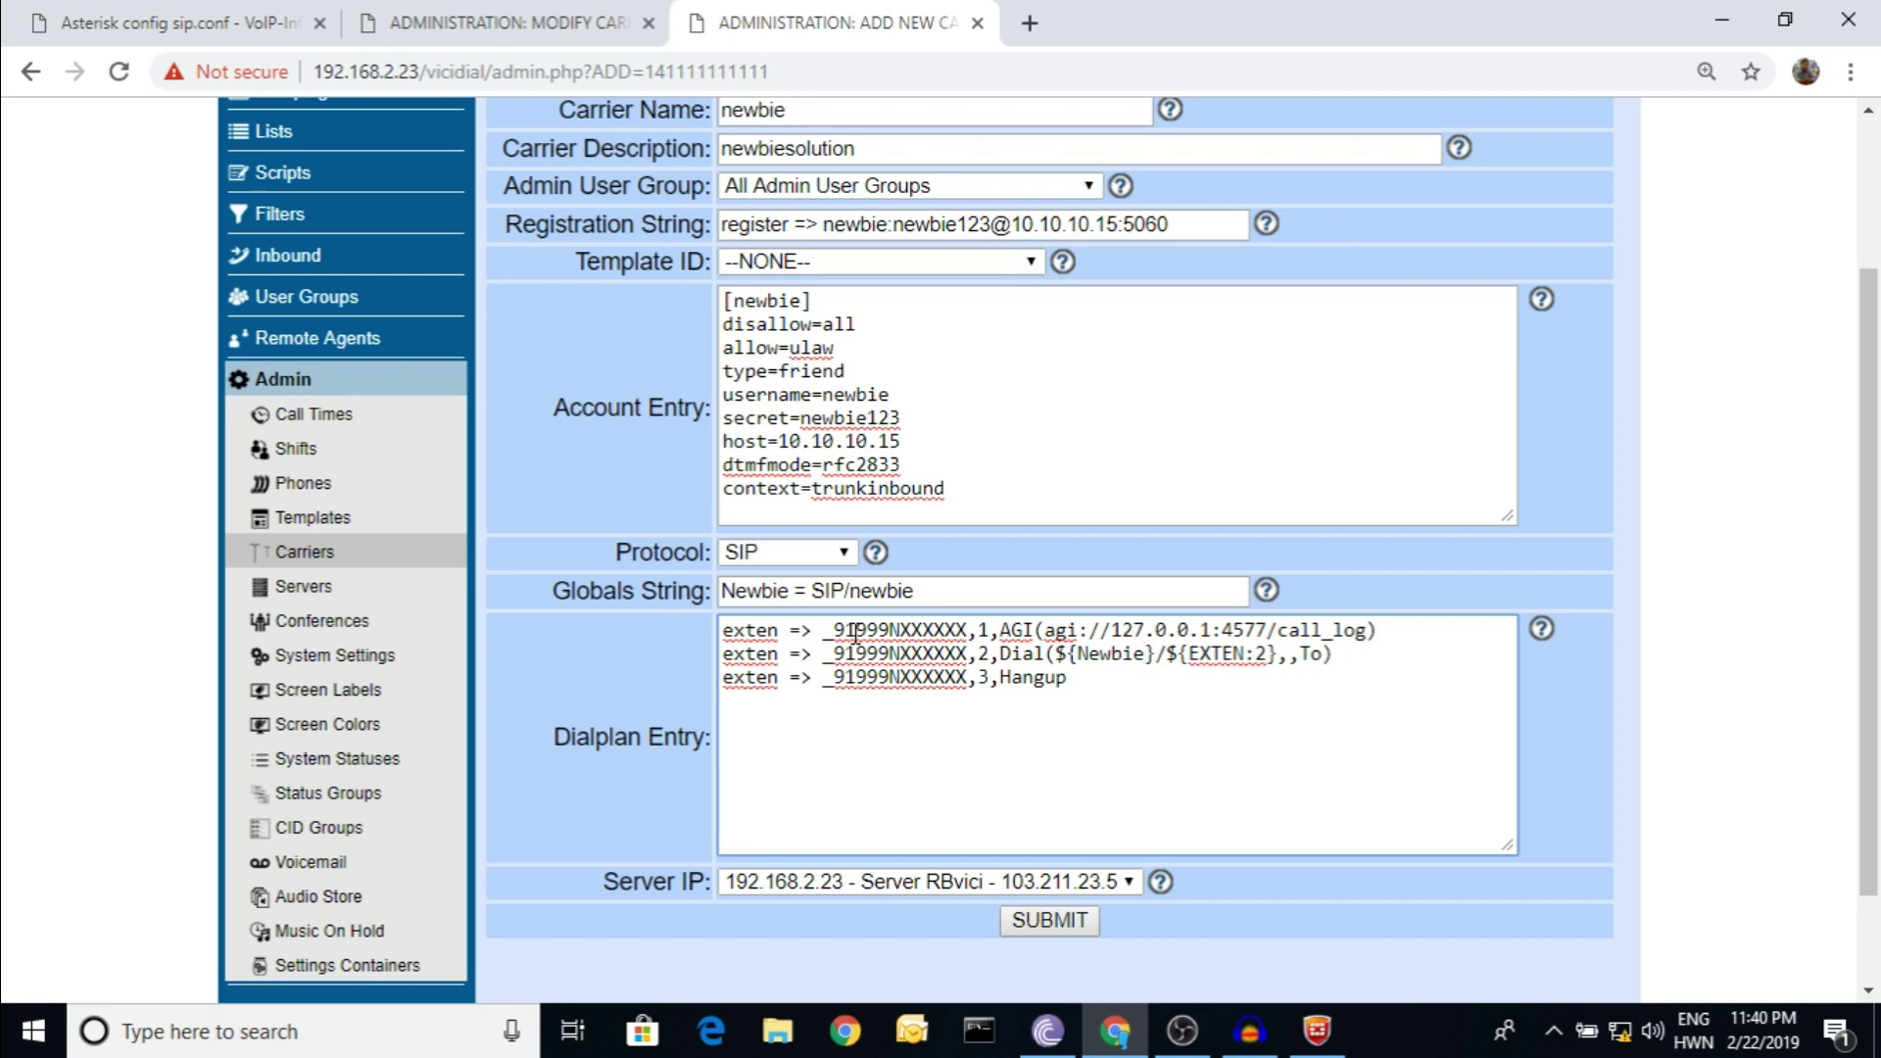
Highlight the dial pattern and show the help text for the Dialplan Entry field
{"action": "left_click_drag", "start_coordinate": [833, 632], "coordinate": [968, 632]}
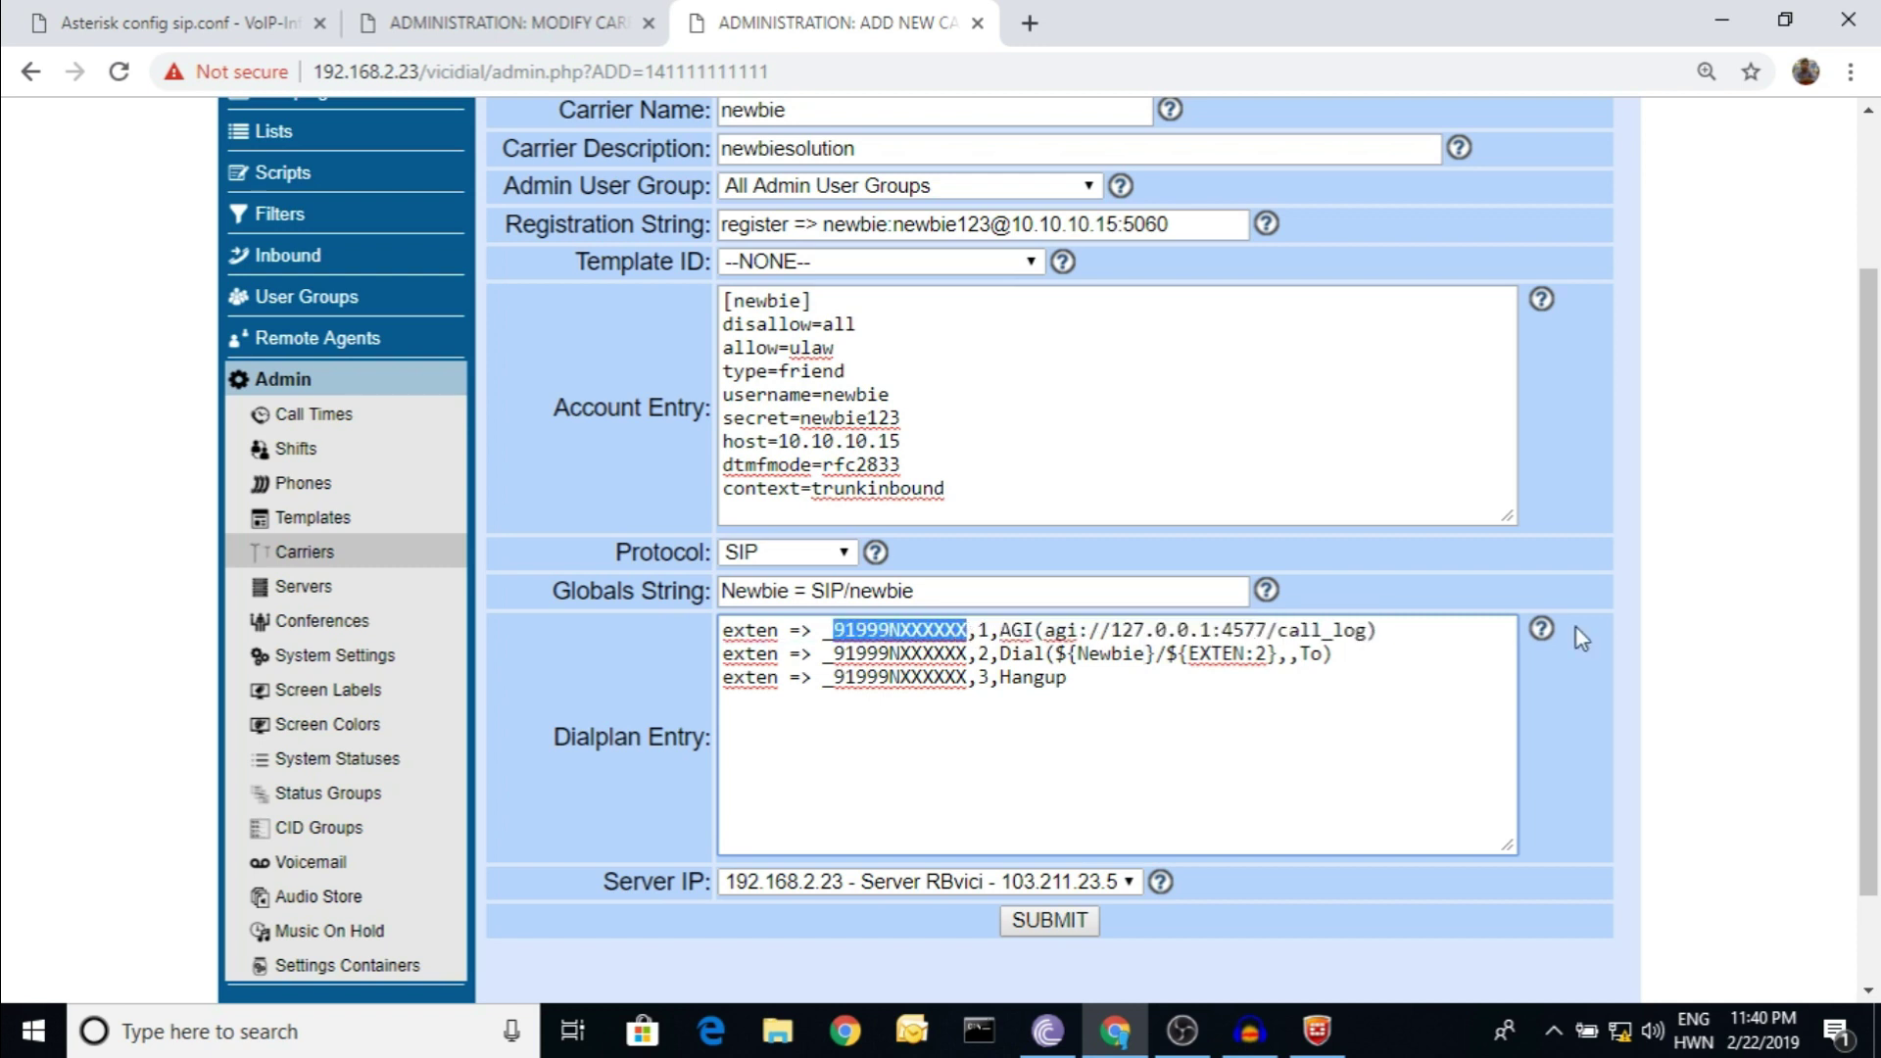
{"action": "left_click", "coordinate": [1544, 630]}
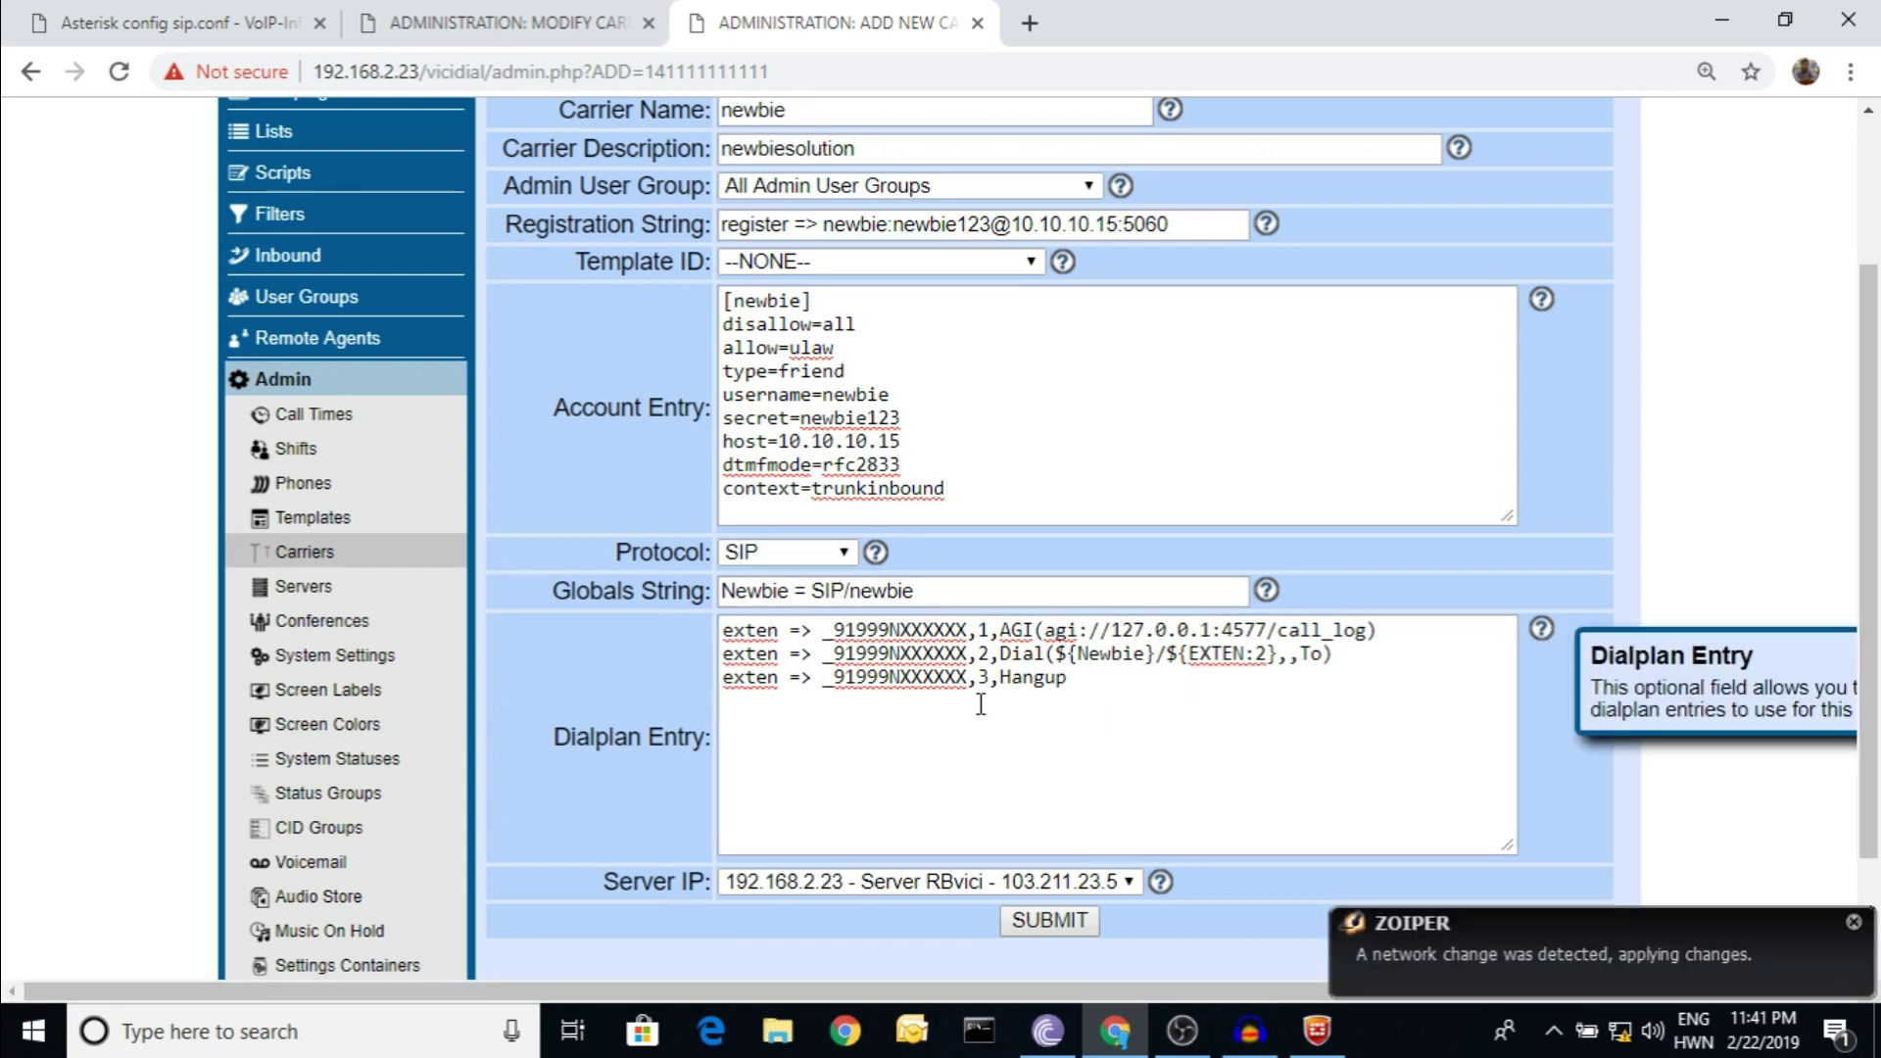
{"action": "left_click", "coordinate": [1117, 695]}
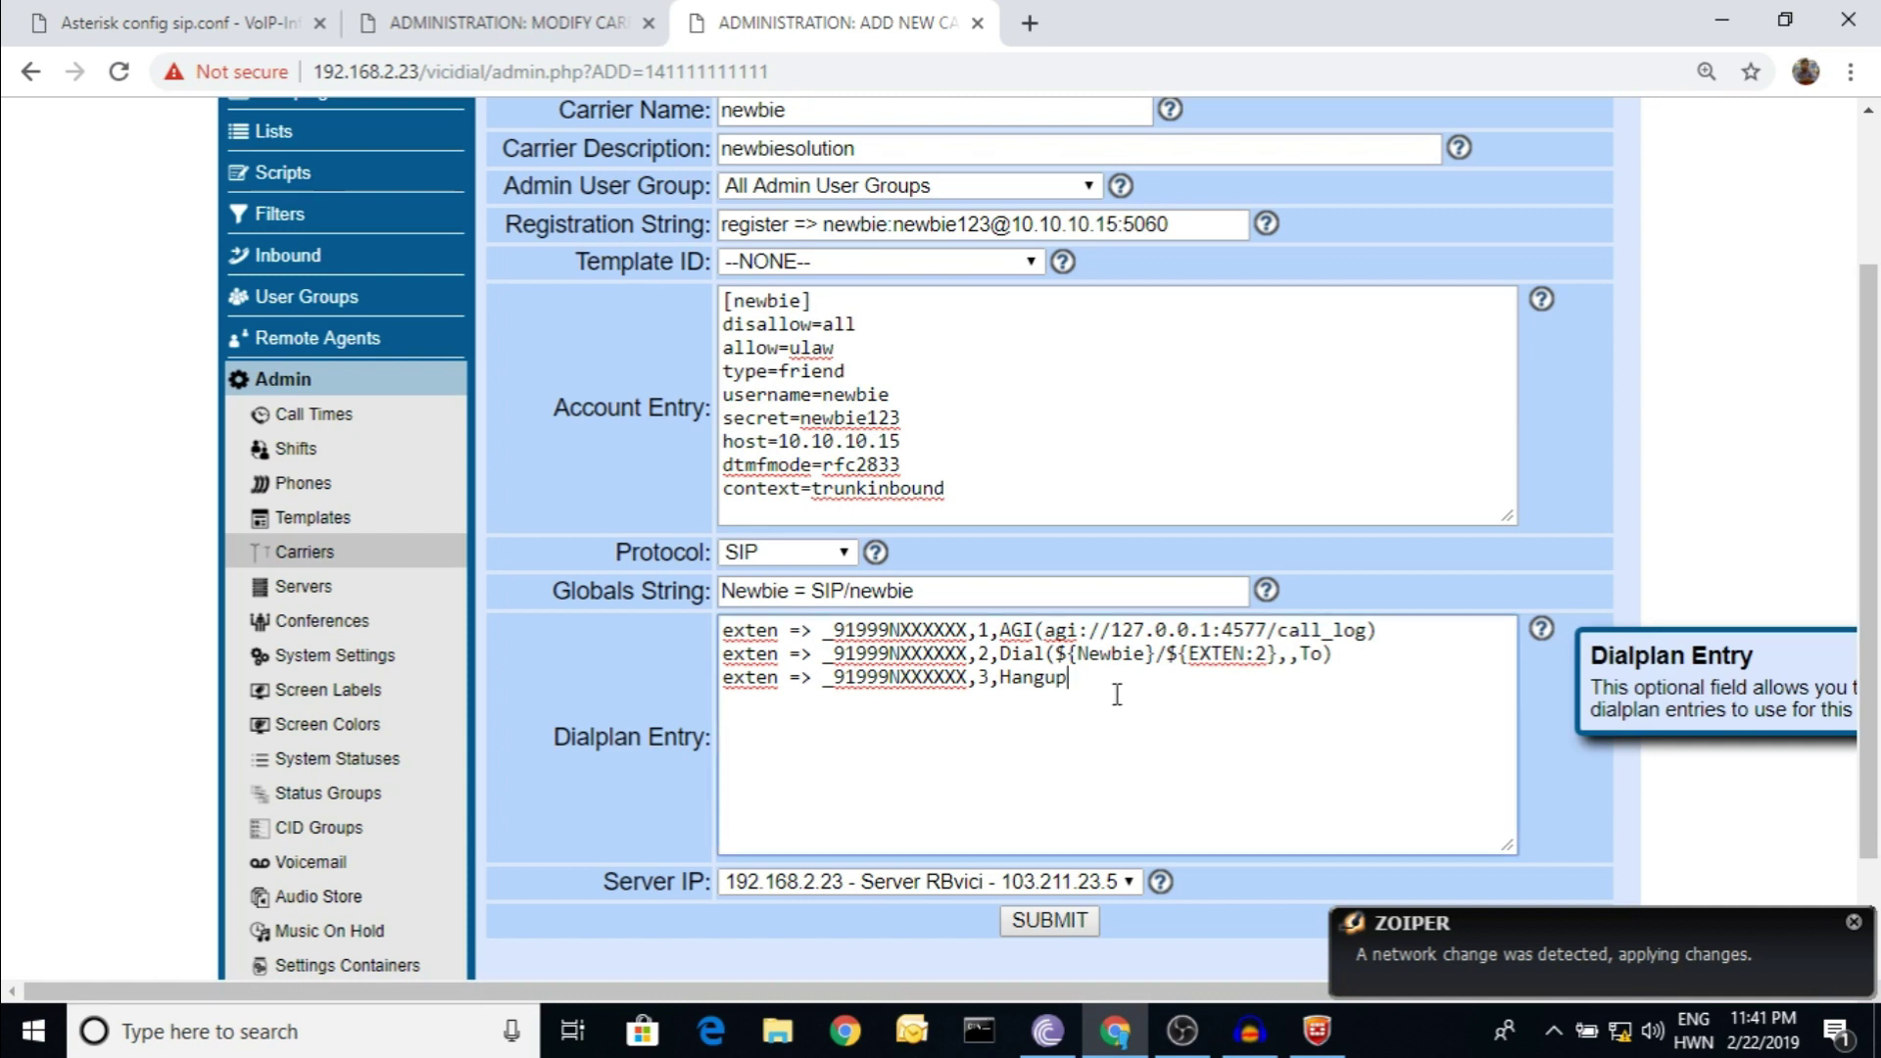
{"action": "left_click", "coordinate": [1541, 630]}
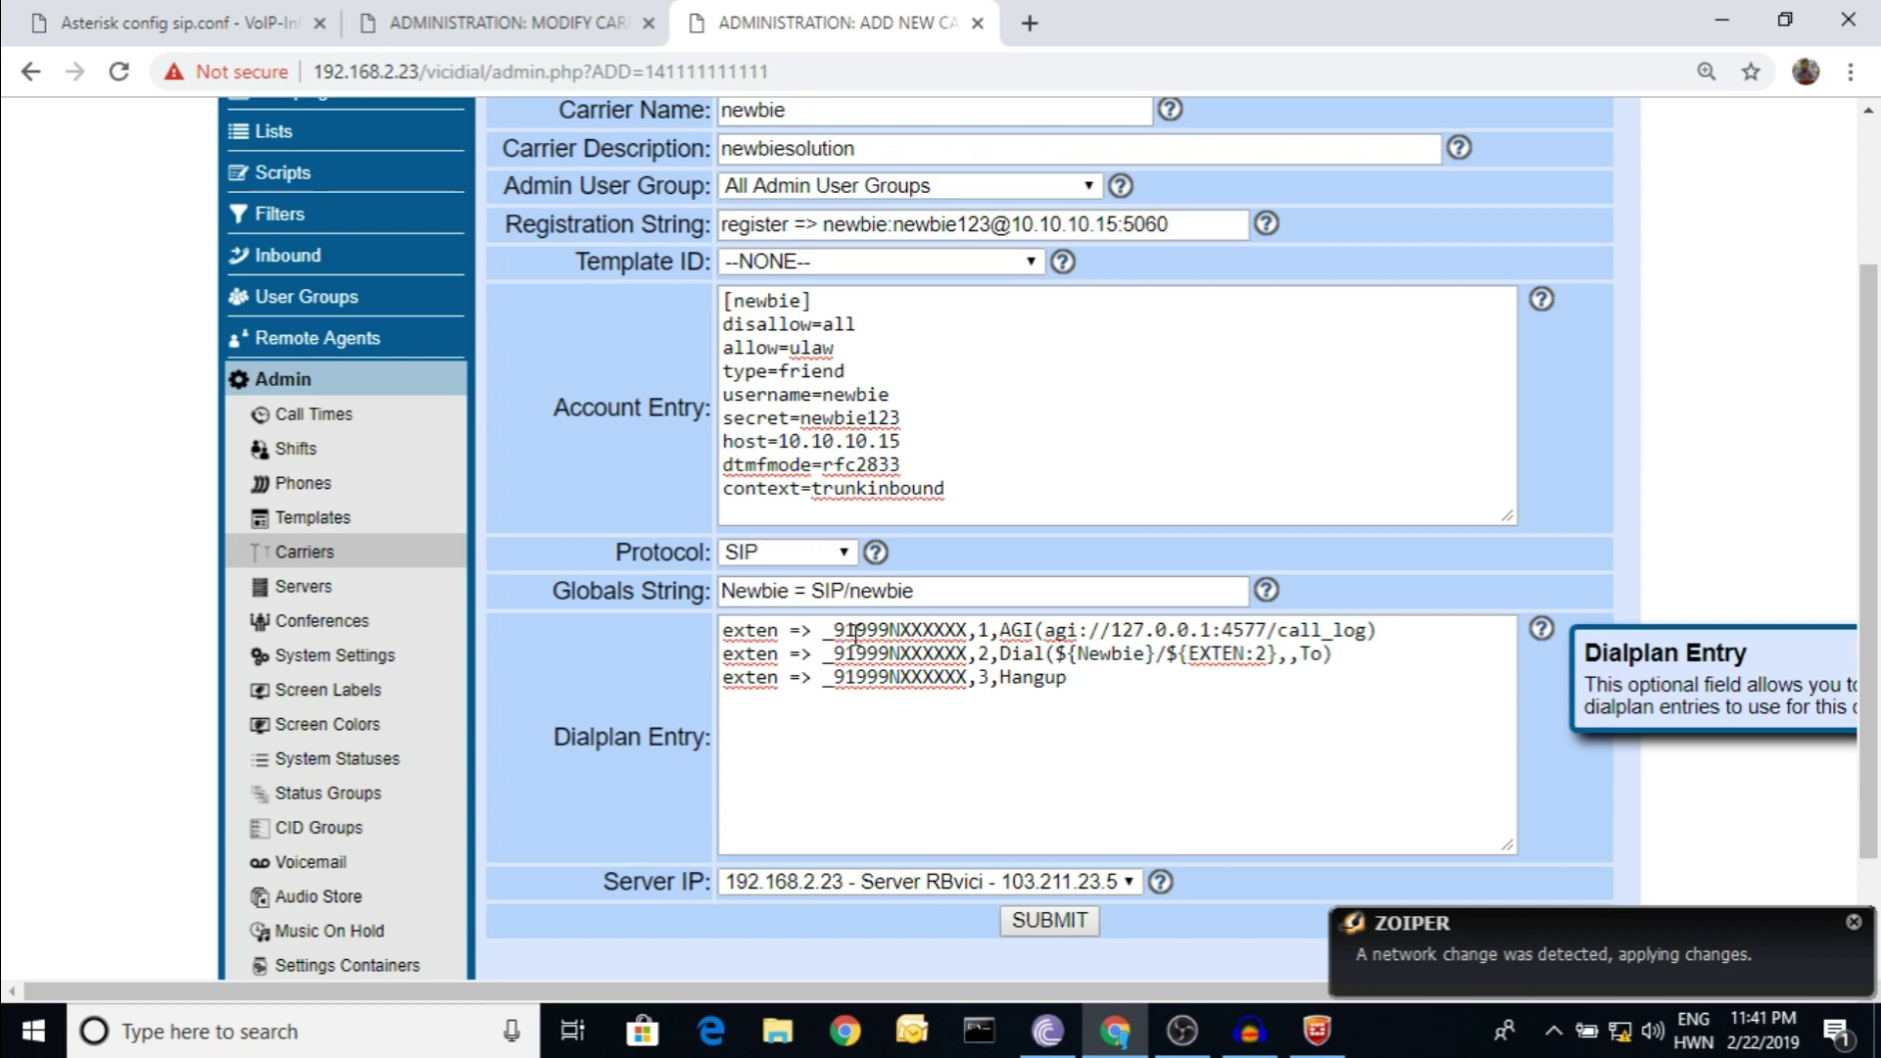
Point out the 91 prefix and ${EXTEN:2} digit strip, retyping the first pattern's 9
{"action": "left_click_drag", "start_coordinate": [857, 630], "coordinate": [834, 632]}
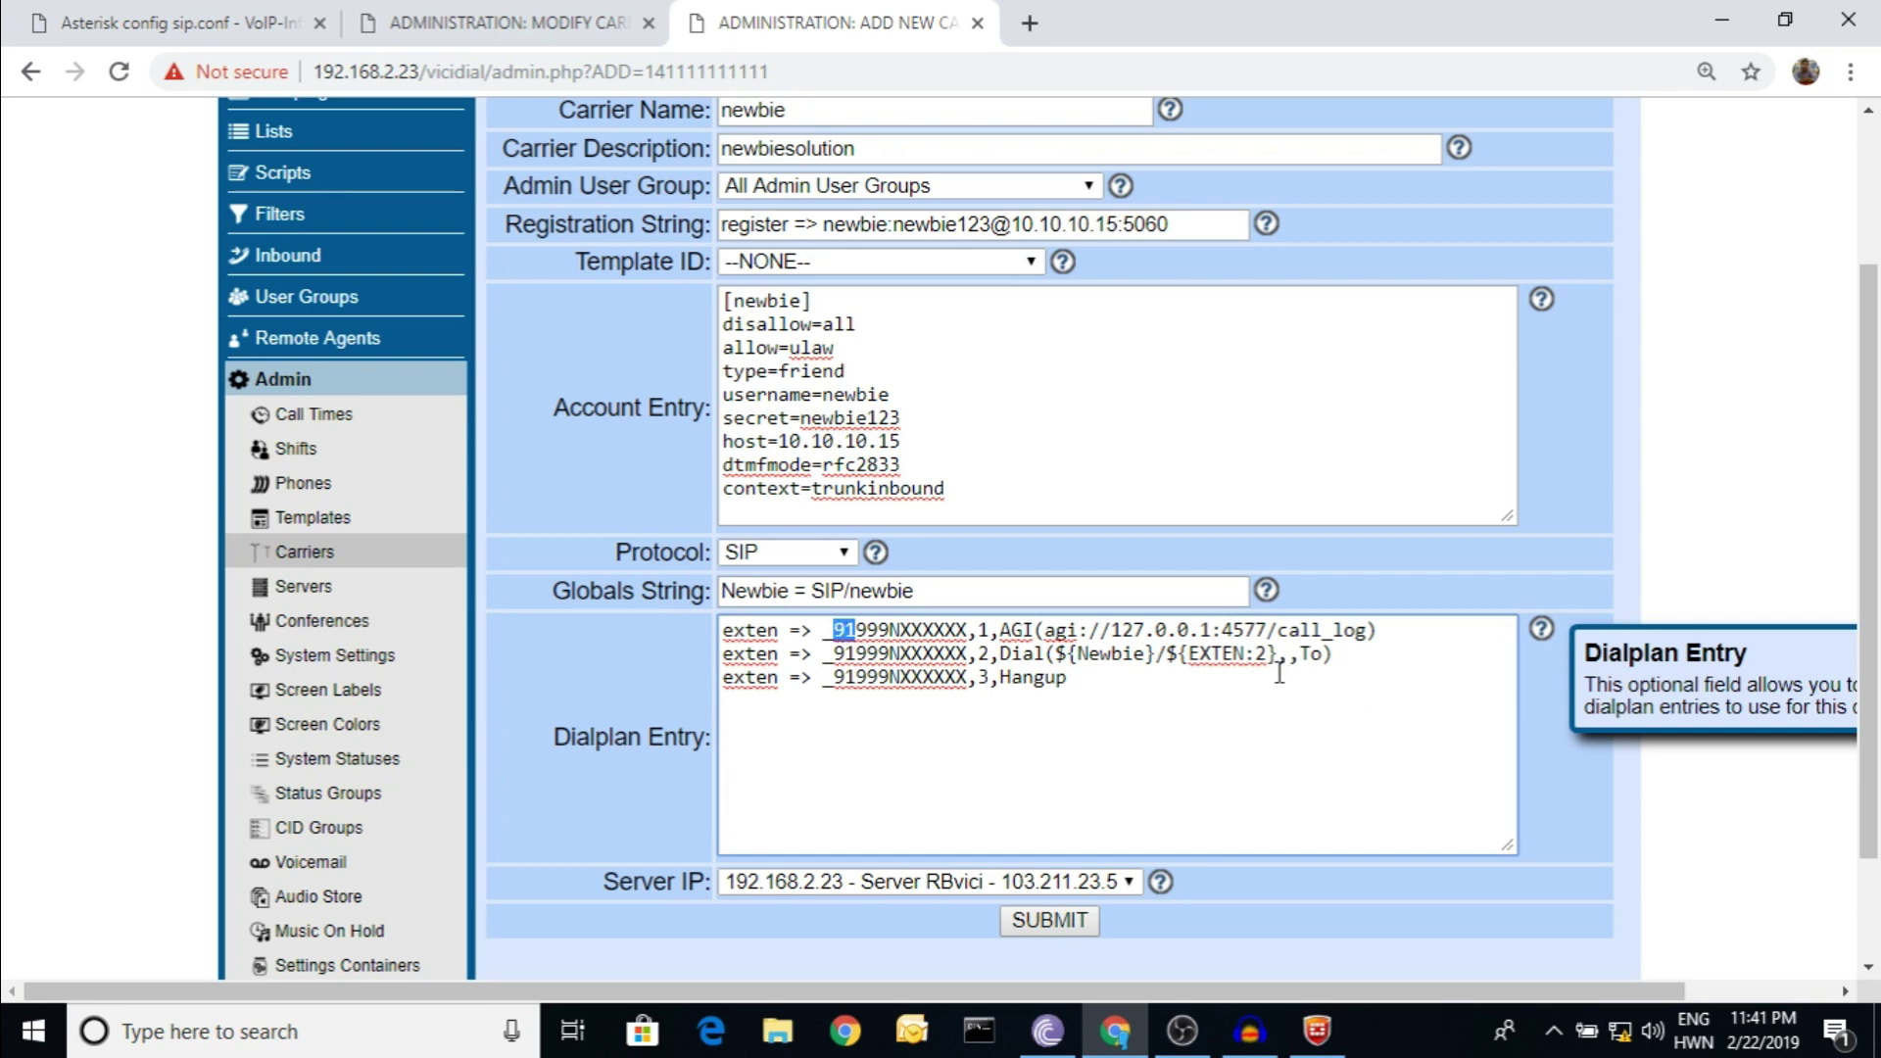
{"action": "left_click_drag", "start_coordinate": [1268, 655], "coordinate": [1257, 656]}
{"action": "left_click", "coordinate": [855, 632]}
{"action": "left_click_drag", "start_coordinate": [855, 632], "coordinate": [836, 631]}
{"action": "mouse_move", "coordinate": [854, 632]}
{"action": "left_mouse_down"}
{"action": "mouse_move", "coordinate": [963, 630]}
{"action": "mouse_move", "coordinate": [856, 631]}
{"action": "left_mouse_up"}
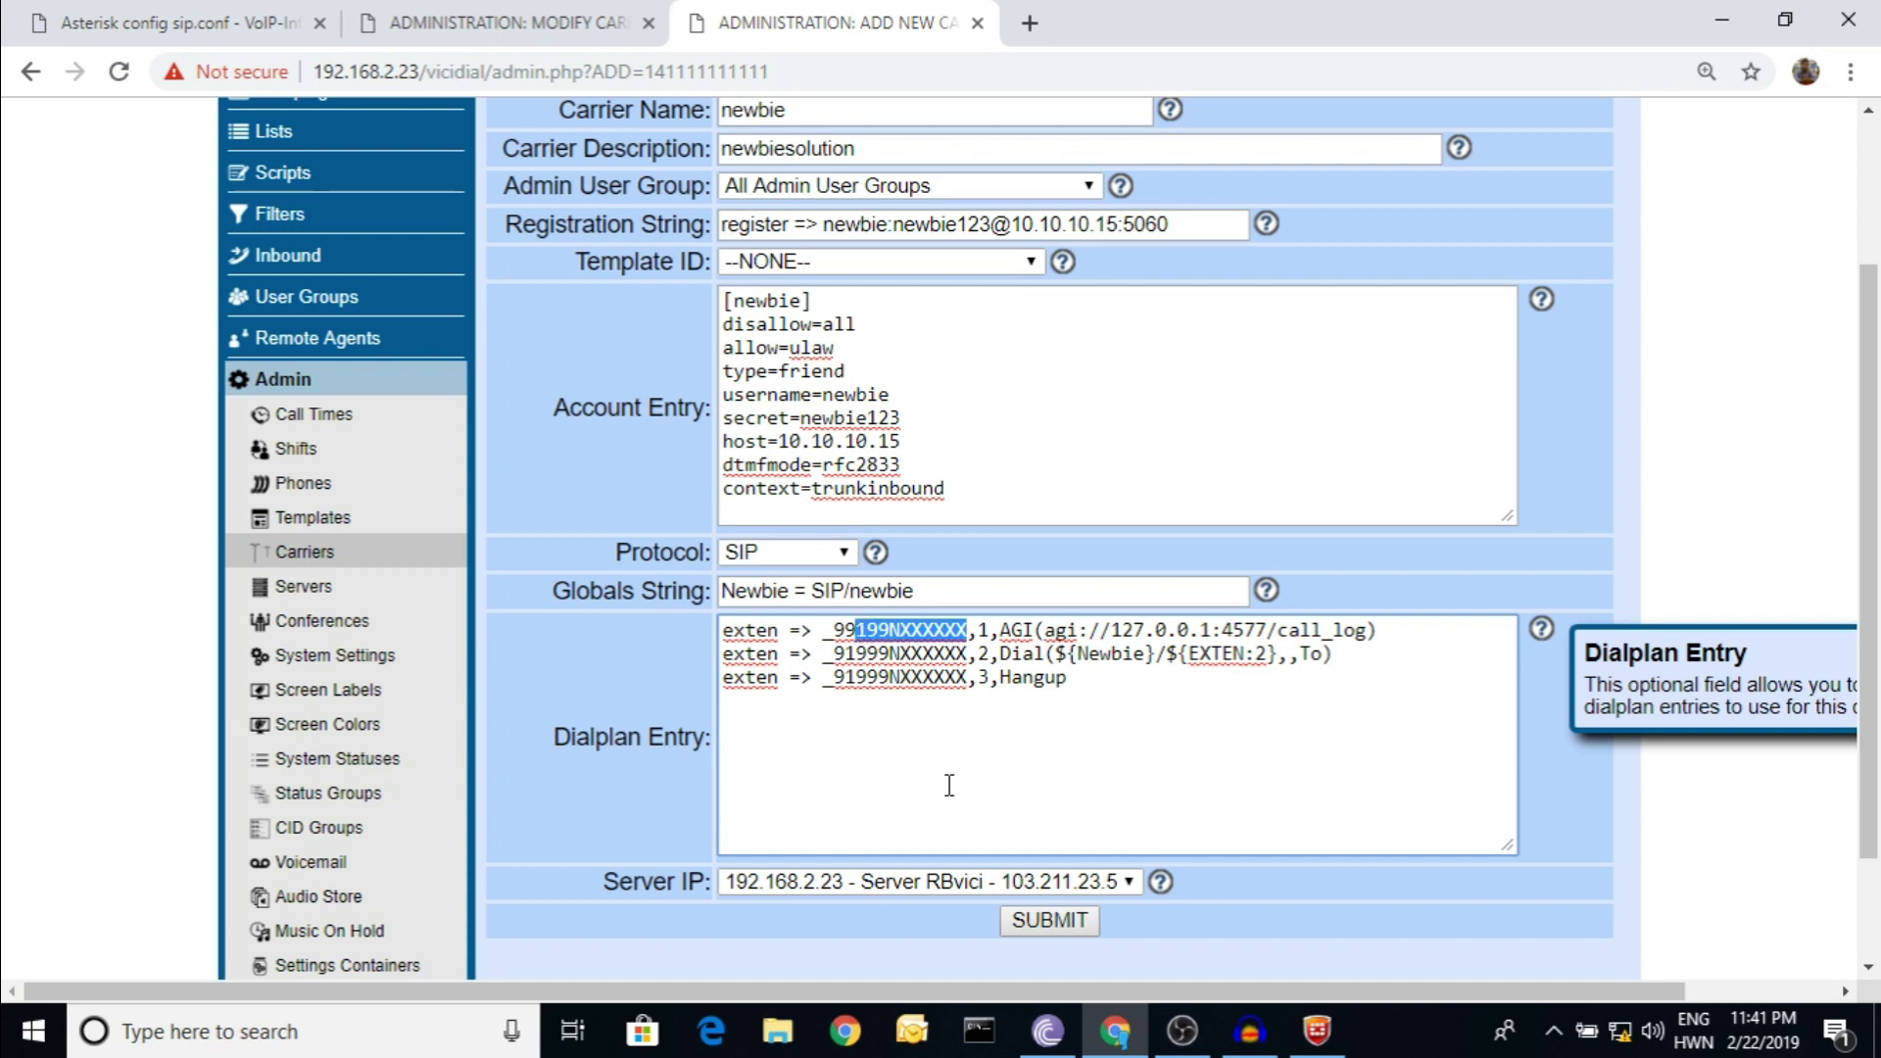
{"action": "left_click", "coordinate": [855, 630]}
{"action": "key", "text": "BackSpace"}
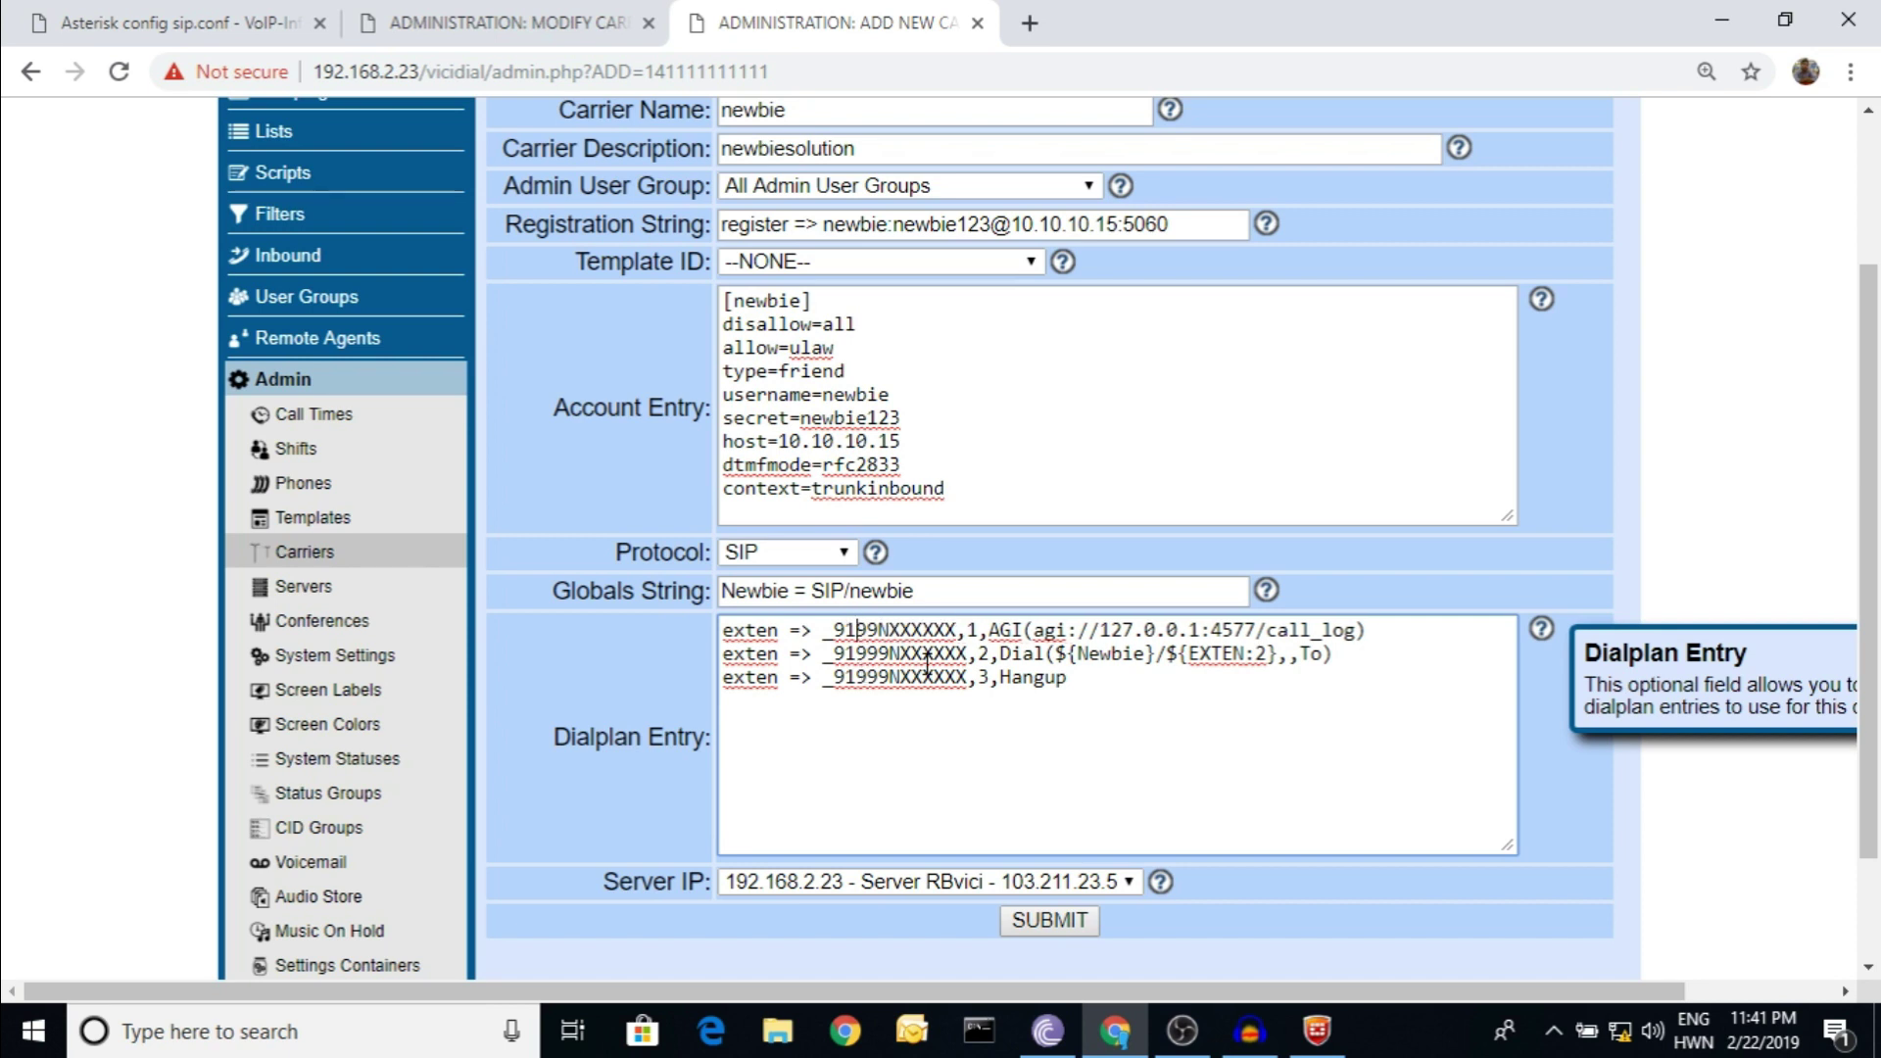
{"action": "type", "text": "9"}
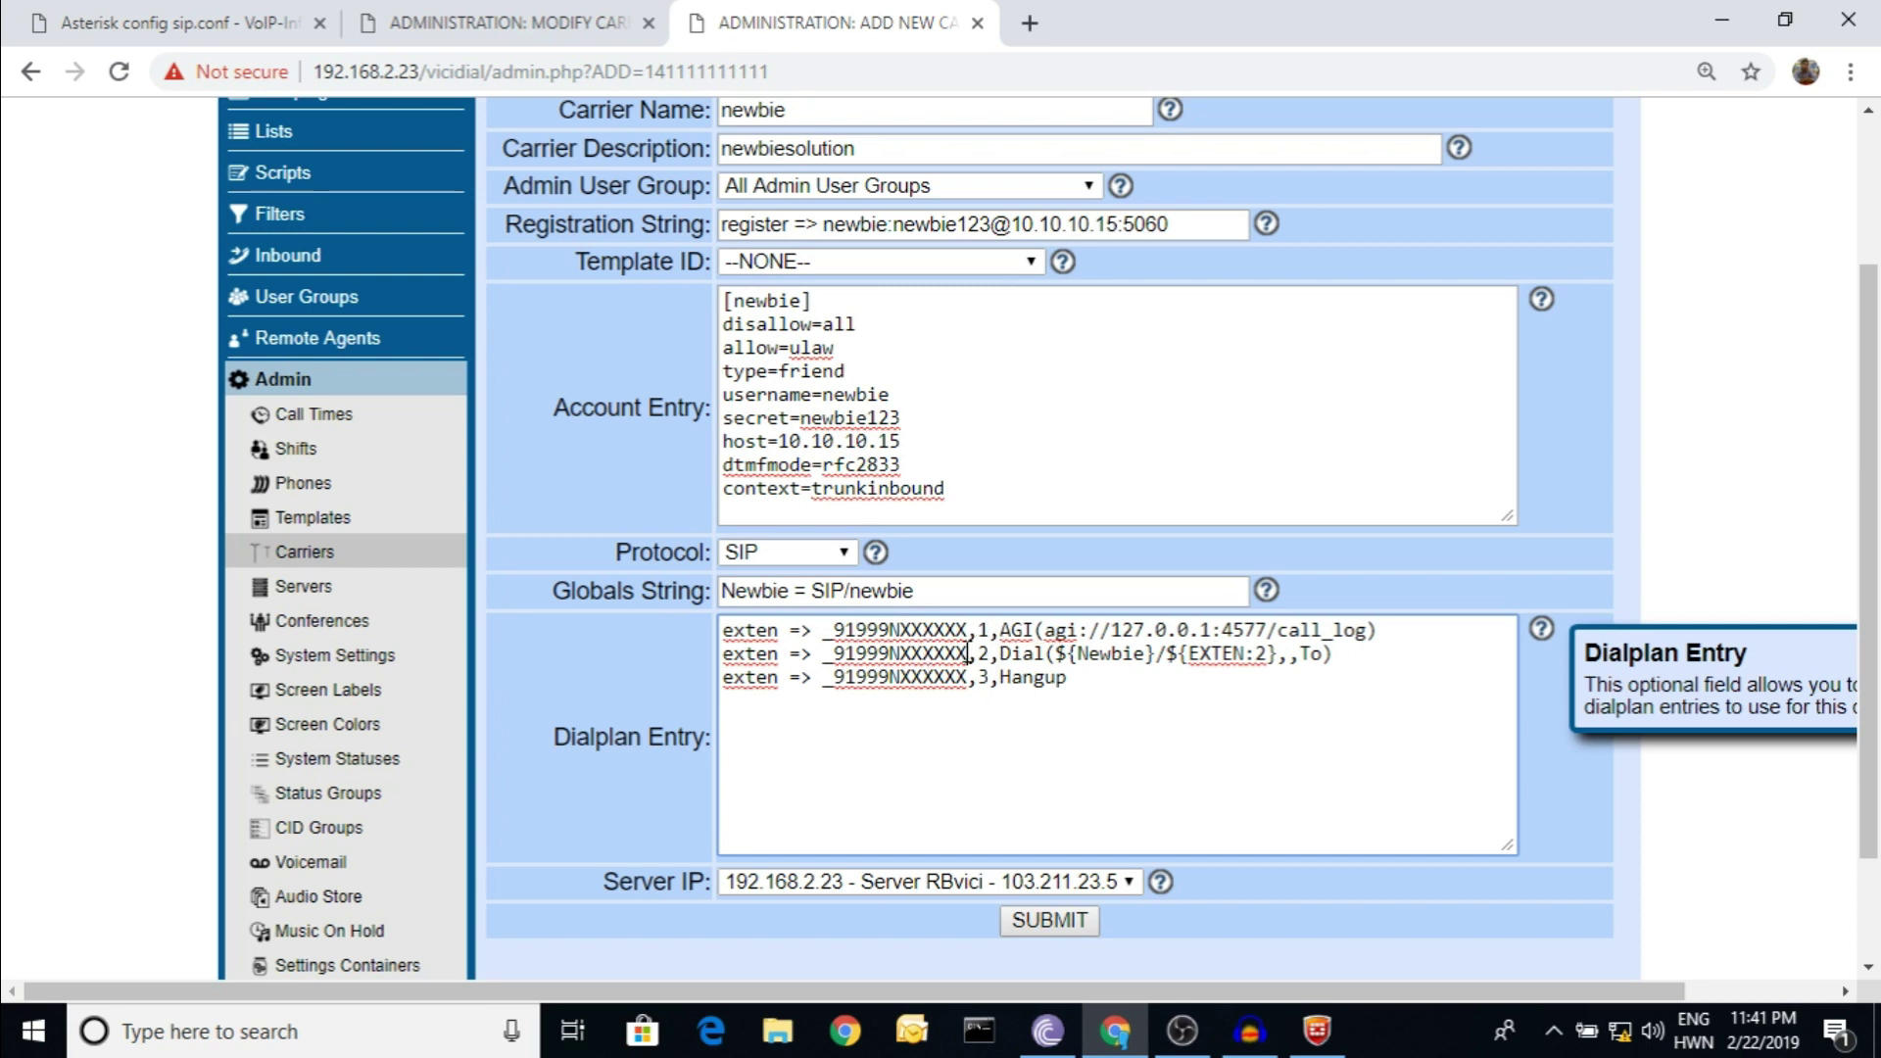
Highlight the X wildcards, 91 prefix and following digits in the second dialplan line
{"action": "left_click_drag", "start_coordinate": [968, 653], "coordinate": [913, 653]}
{"action": "left_click", "coordinate": [856, 653]}
{"action": "left_click_drag", "start_coordinate": [855, 653], "coordinate": [834, 653]}
{"action": "left_click", "coordinate": [858, 653]}
{"action": "left_click_drag", "start_coordinate": [857, 654], "coordinate": [965, 654]}
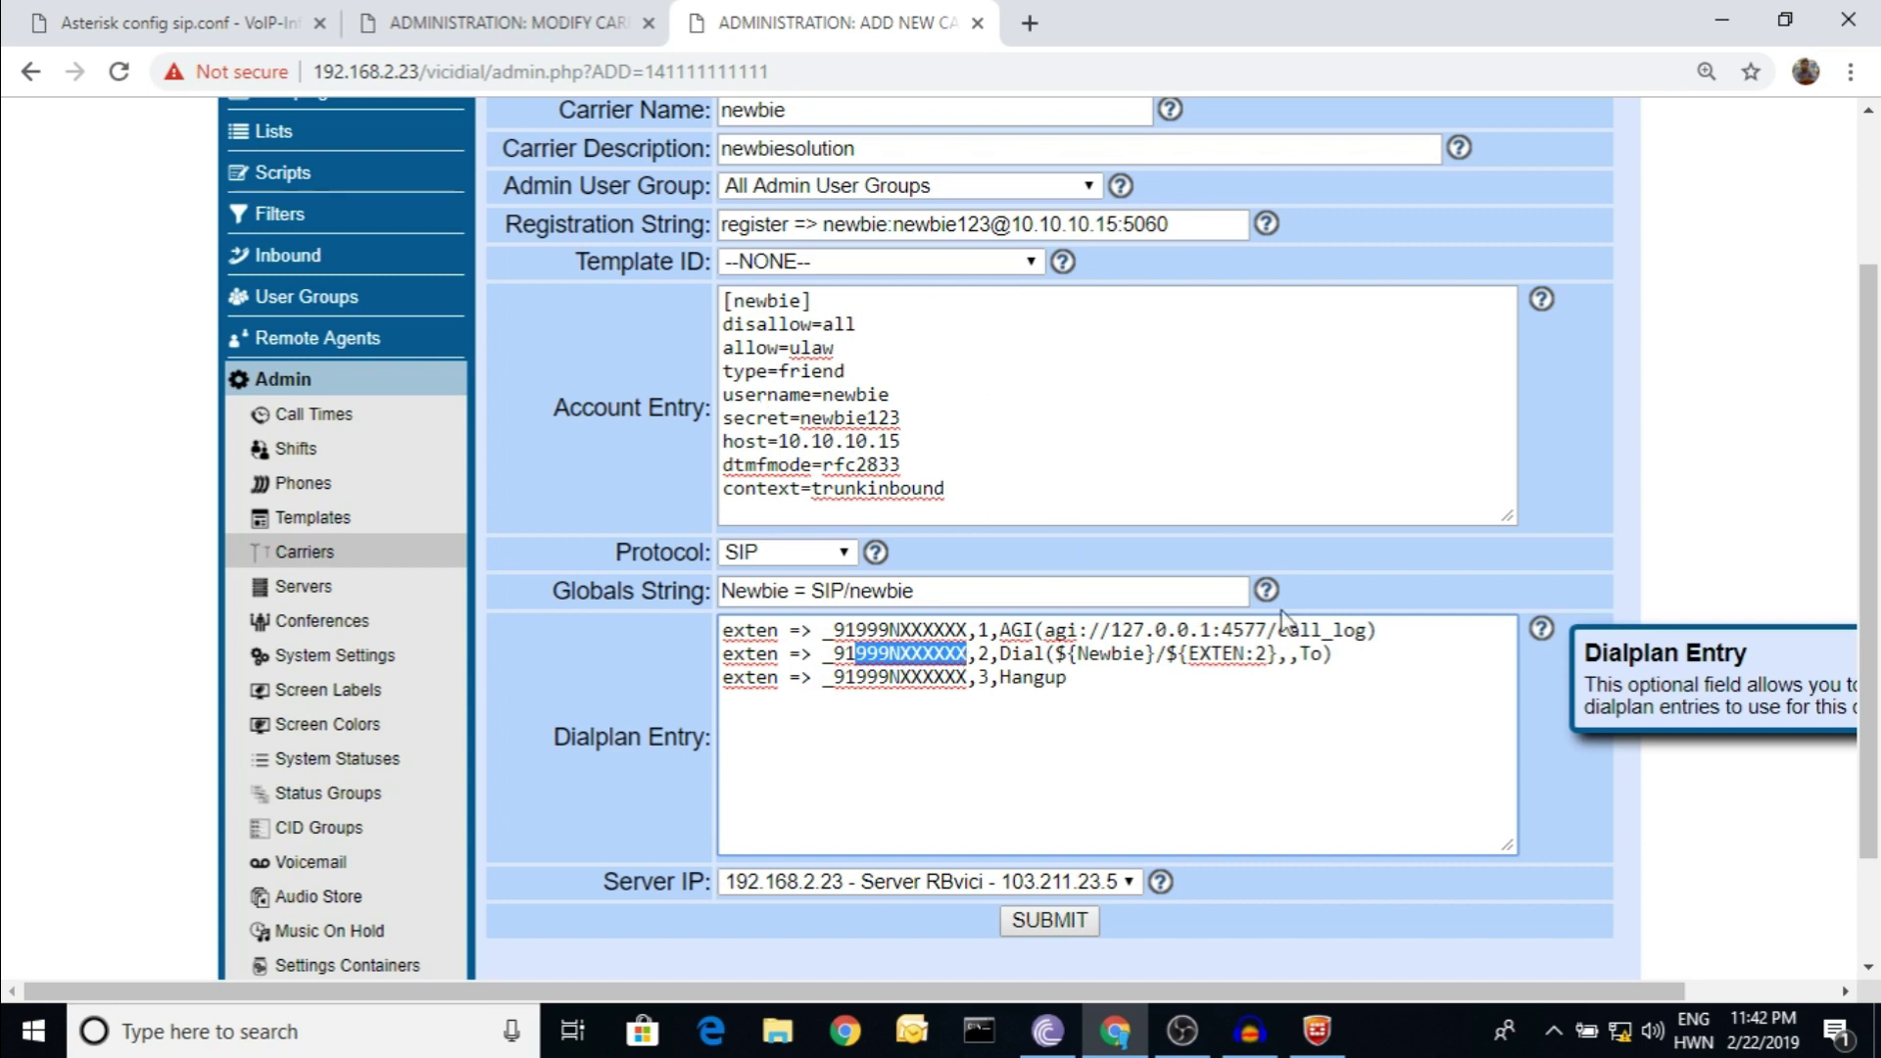
{"action": "scroll", "coordinate": [1869, 549], "scroll_direction": "down", "scroll_amount": 1}
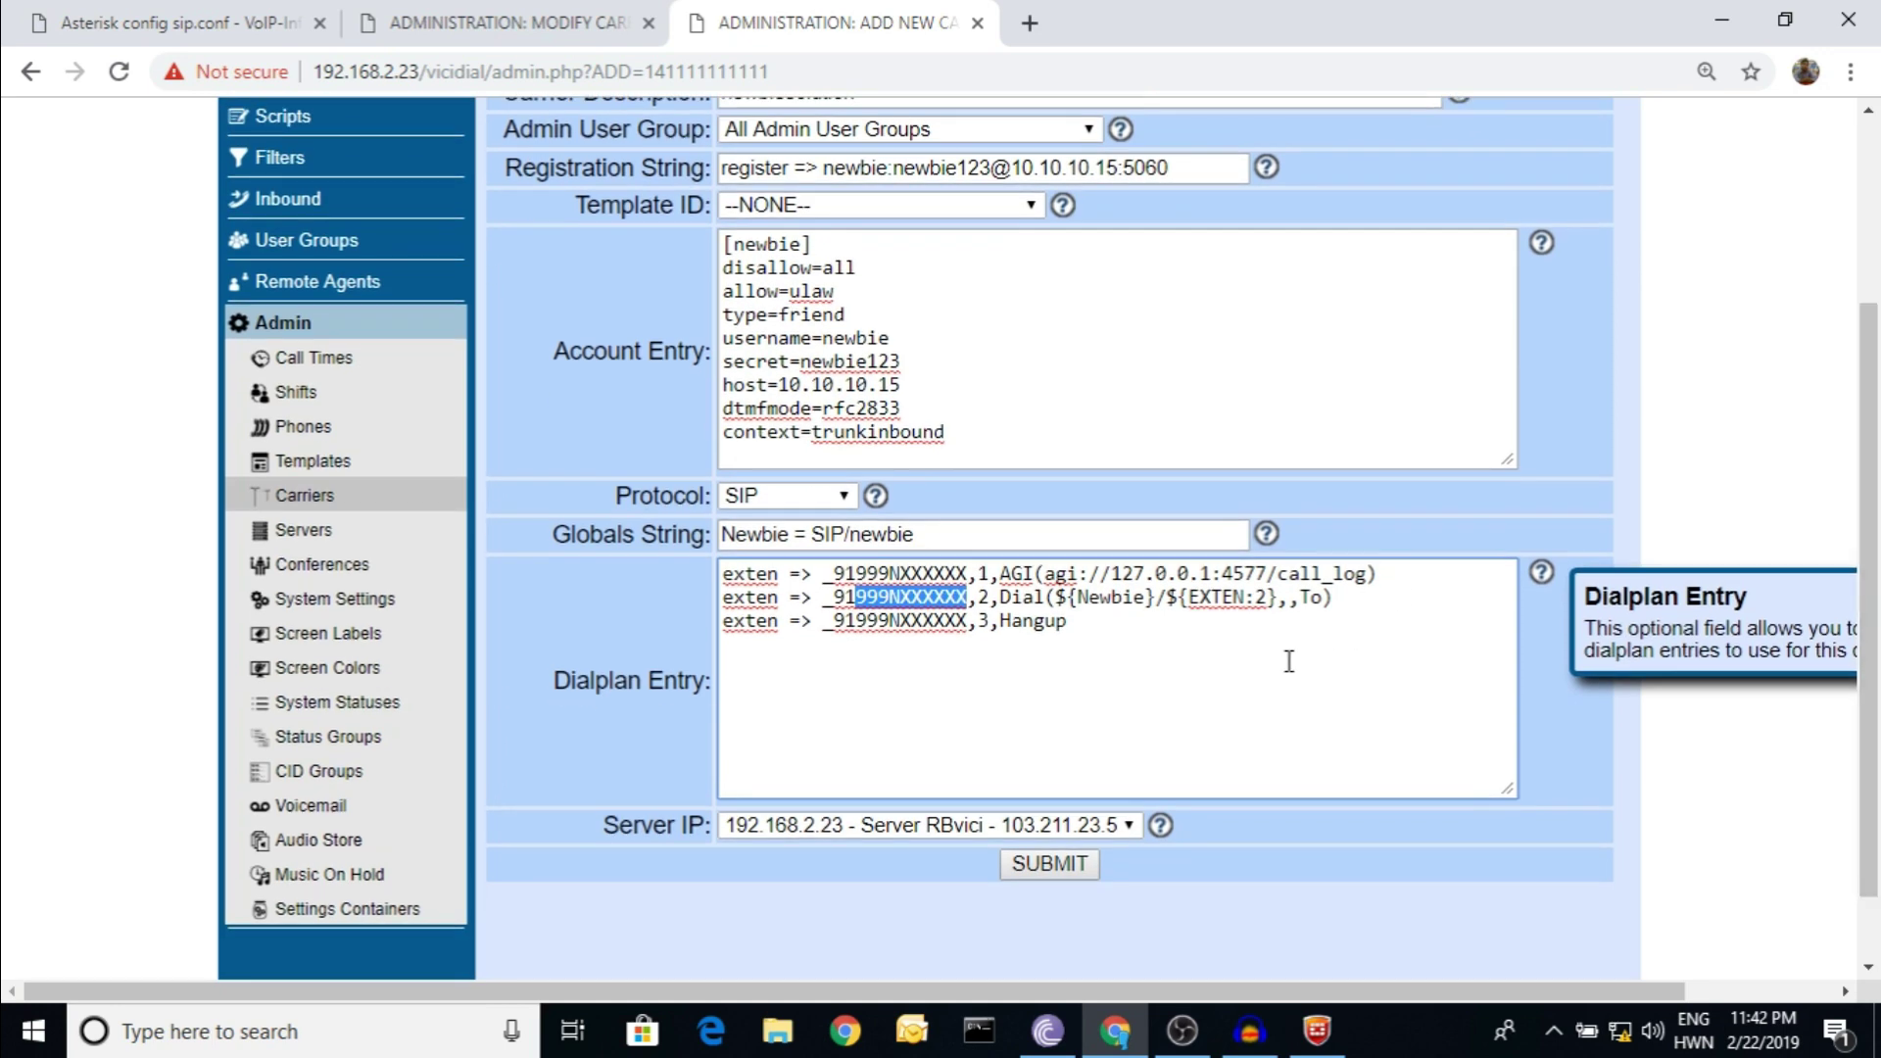
Submit the newbie carrier, then set Active to Y and submit again
{"action": "left_click", "coordinate": [1042, 860]}
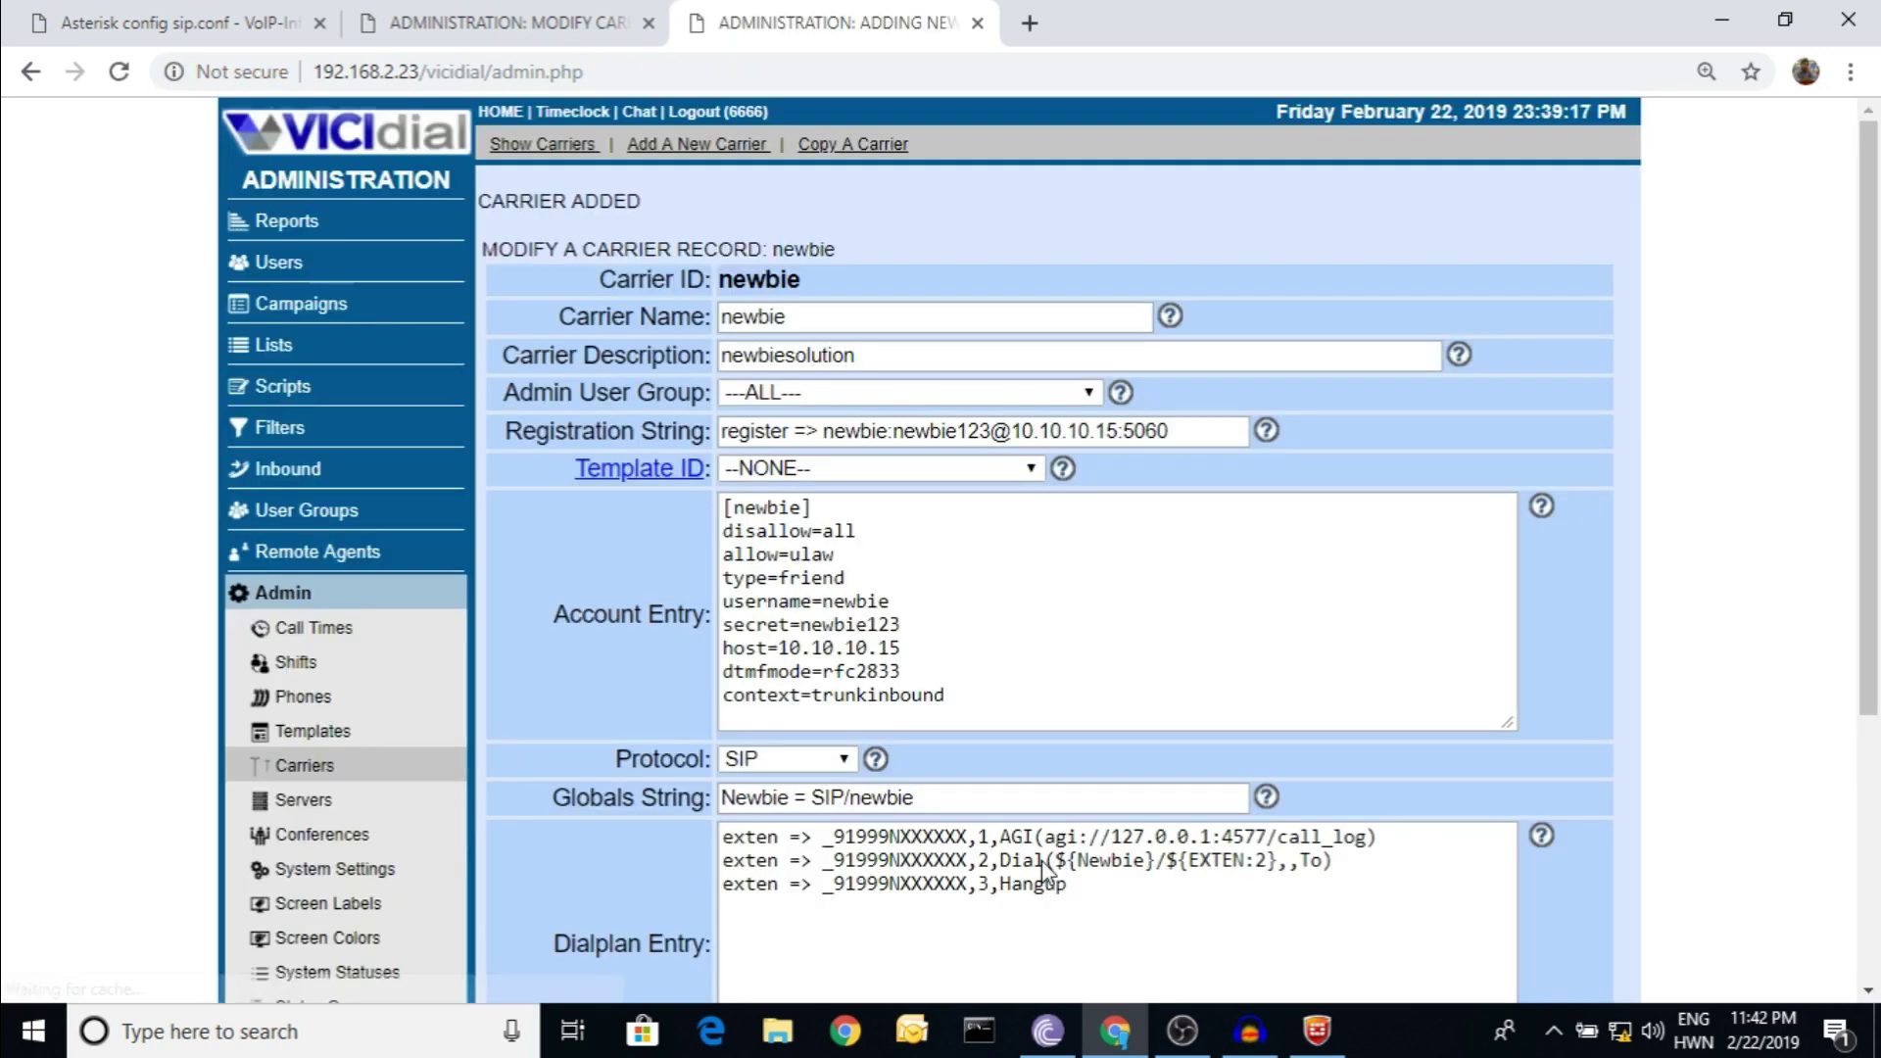
{"action": "scroll", "coordinate": [1377, 701], "scroll_direction": "down", "scroll_amount": 3}
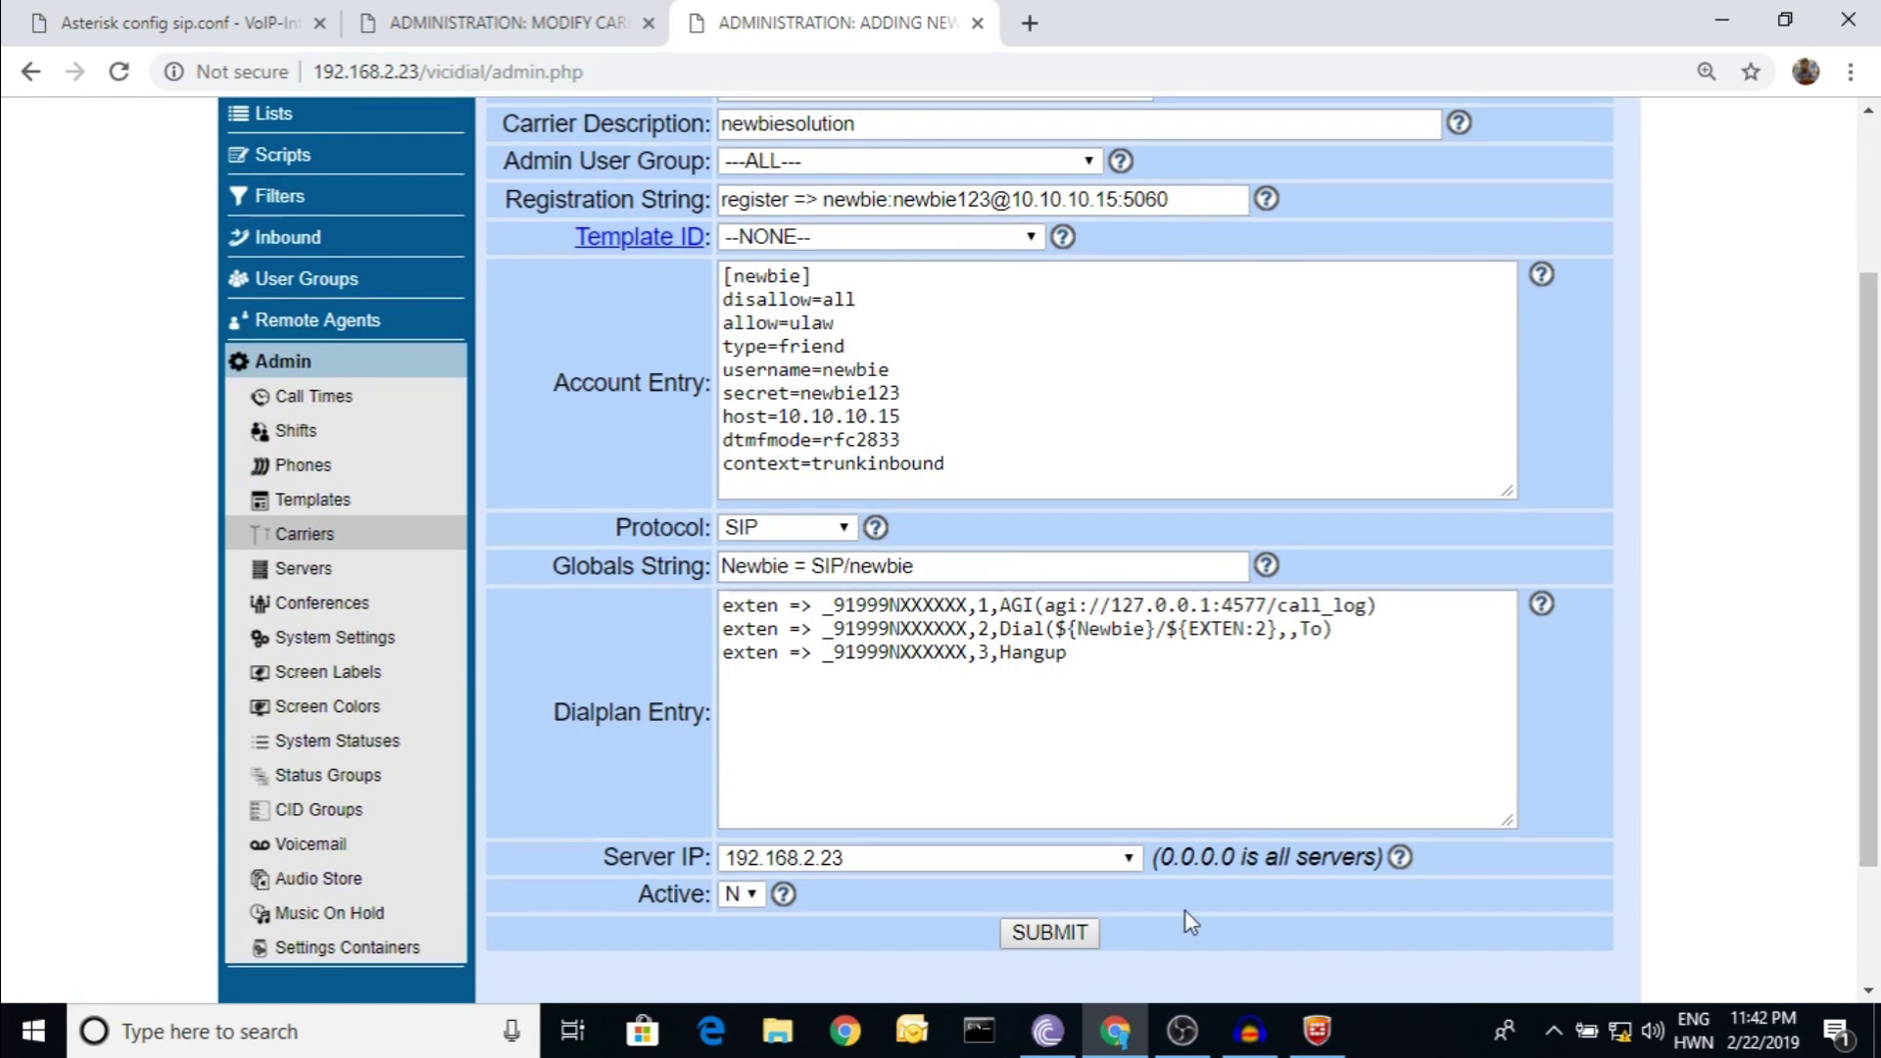
{"action": "left_click", "coordinate": [750, 895]}
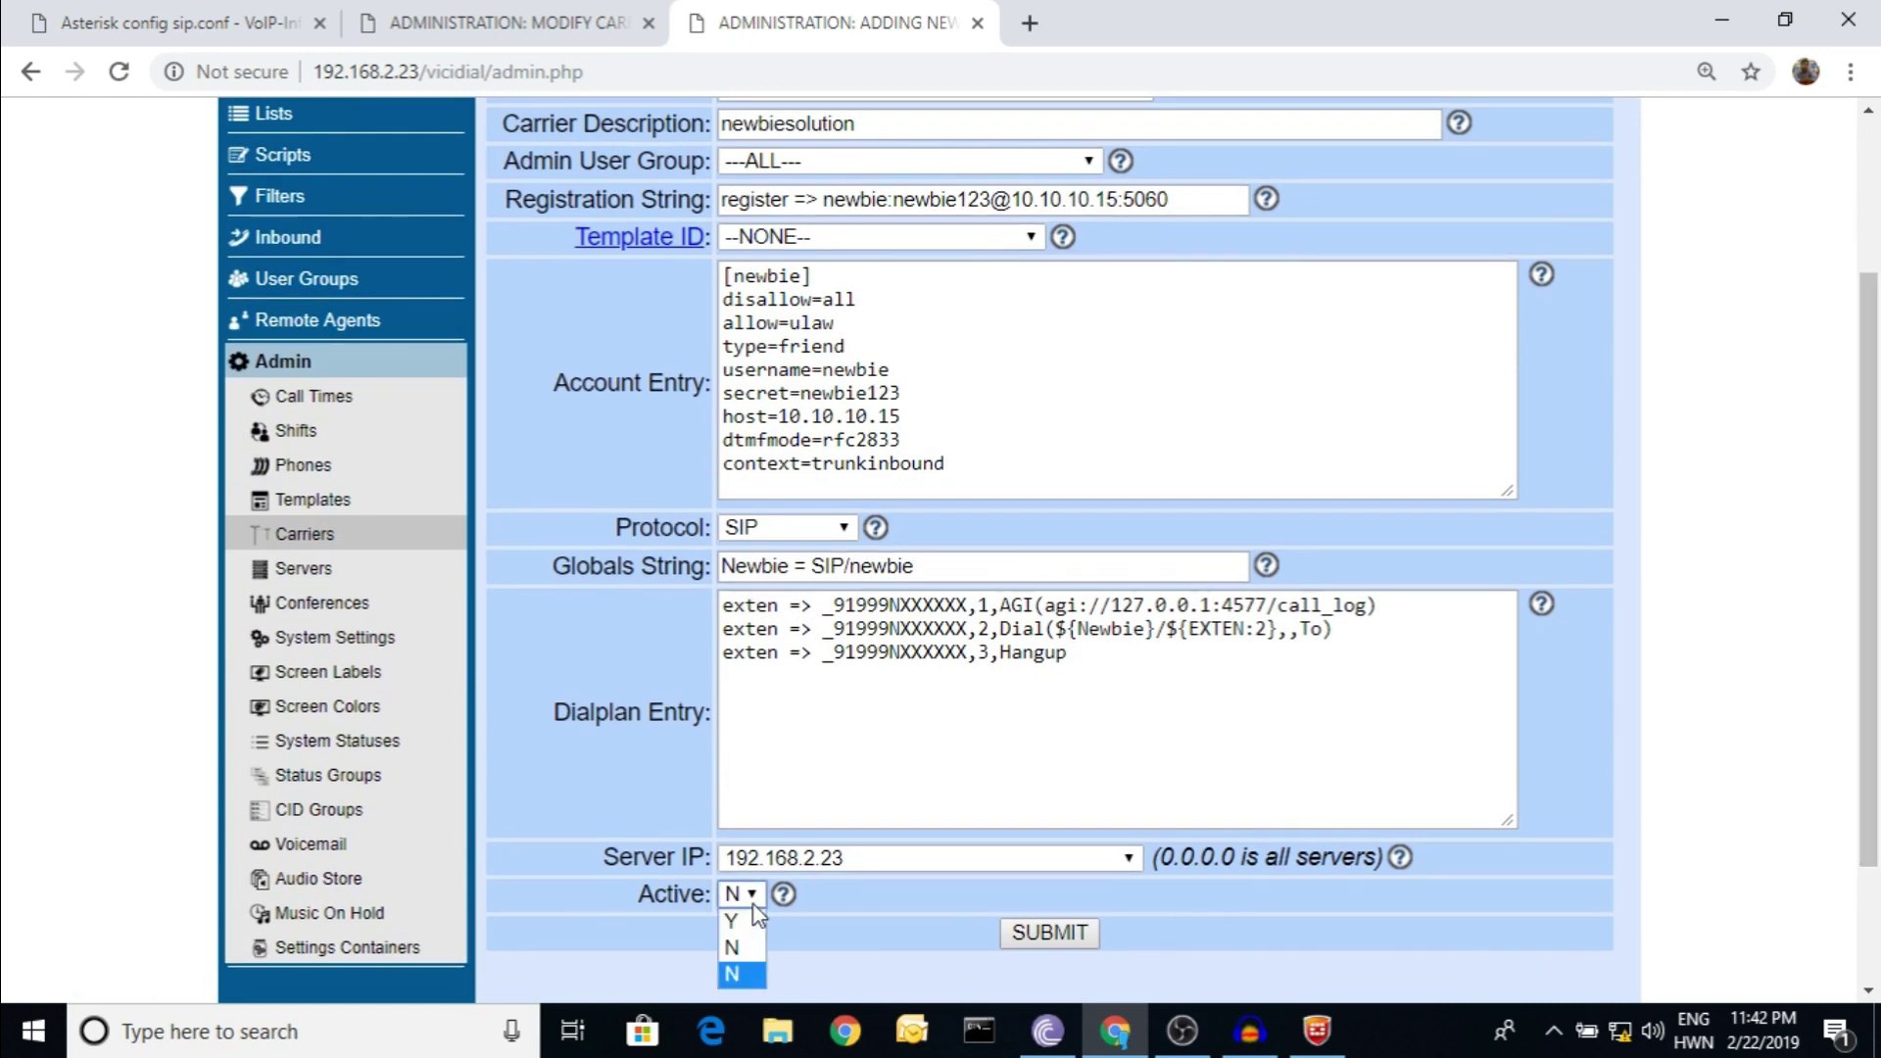
{"action": "left_click", "coordinate": [743, 921]}
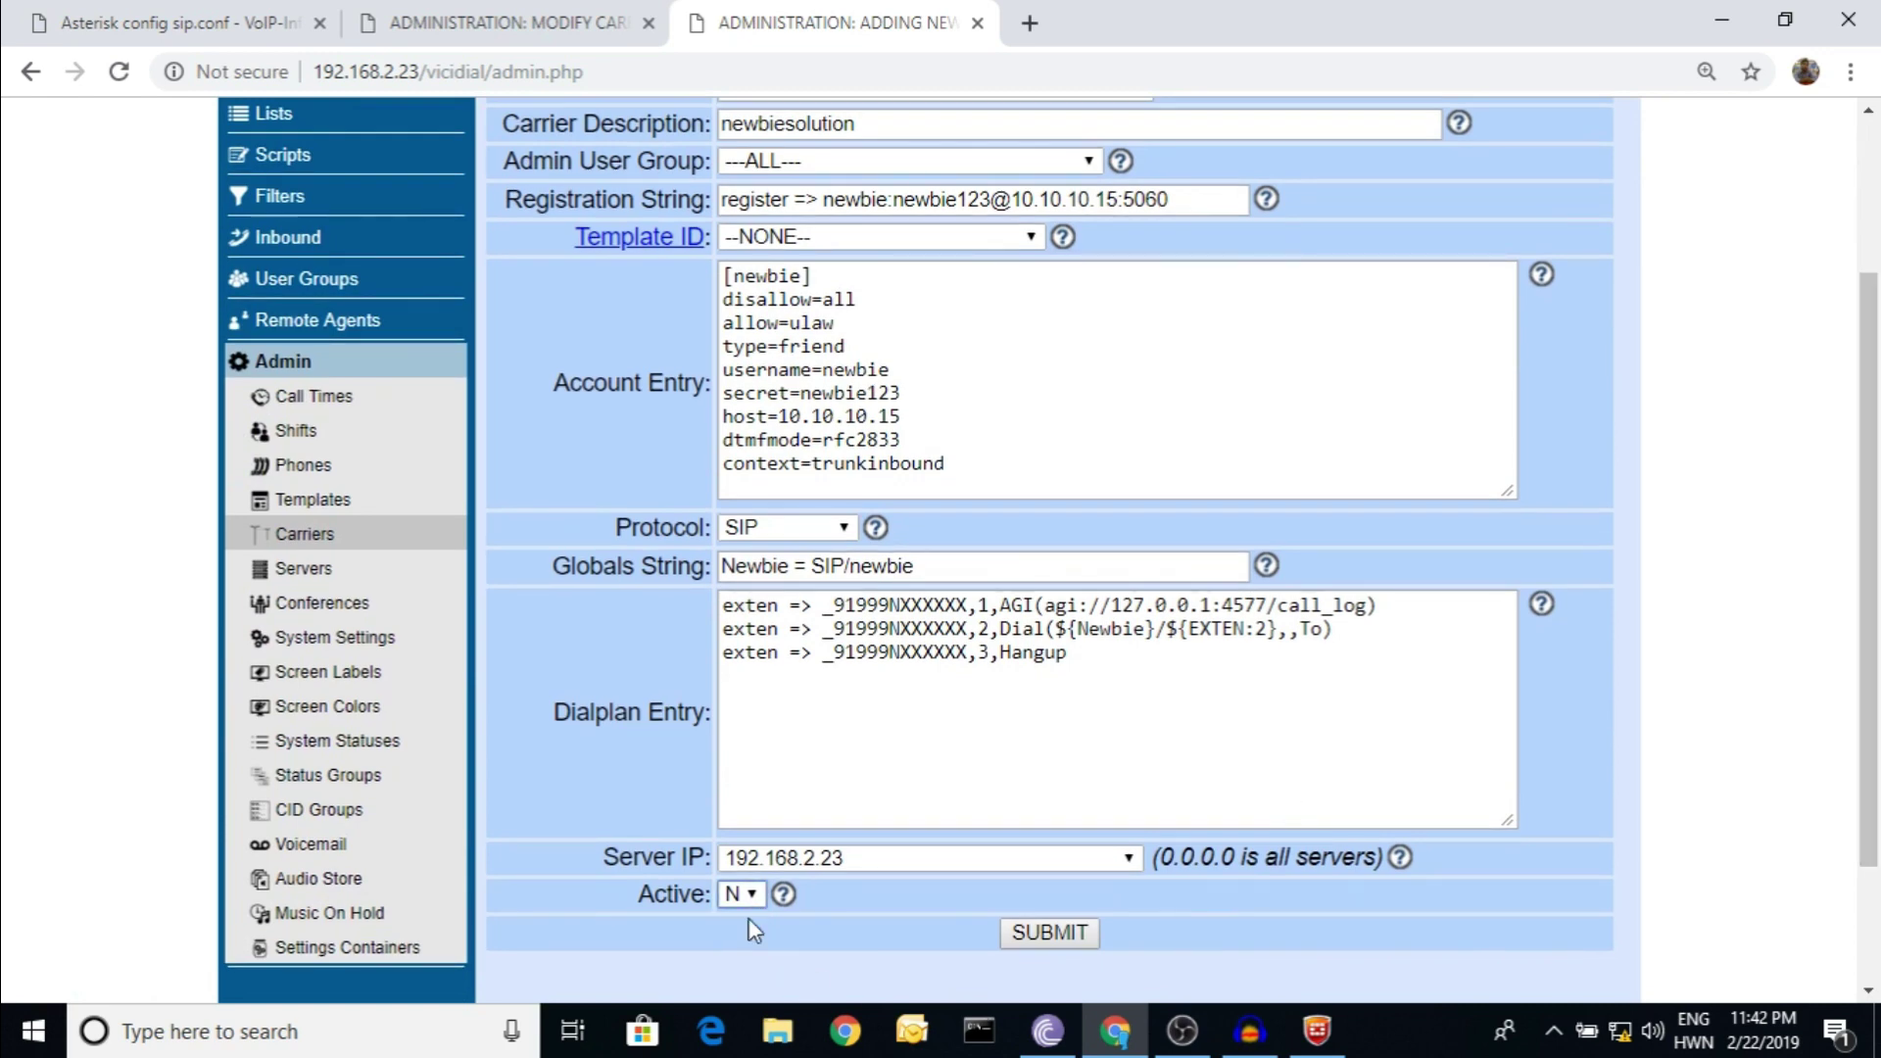
{"action": "left_click", "coordinate": [1049, 933]}
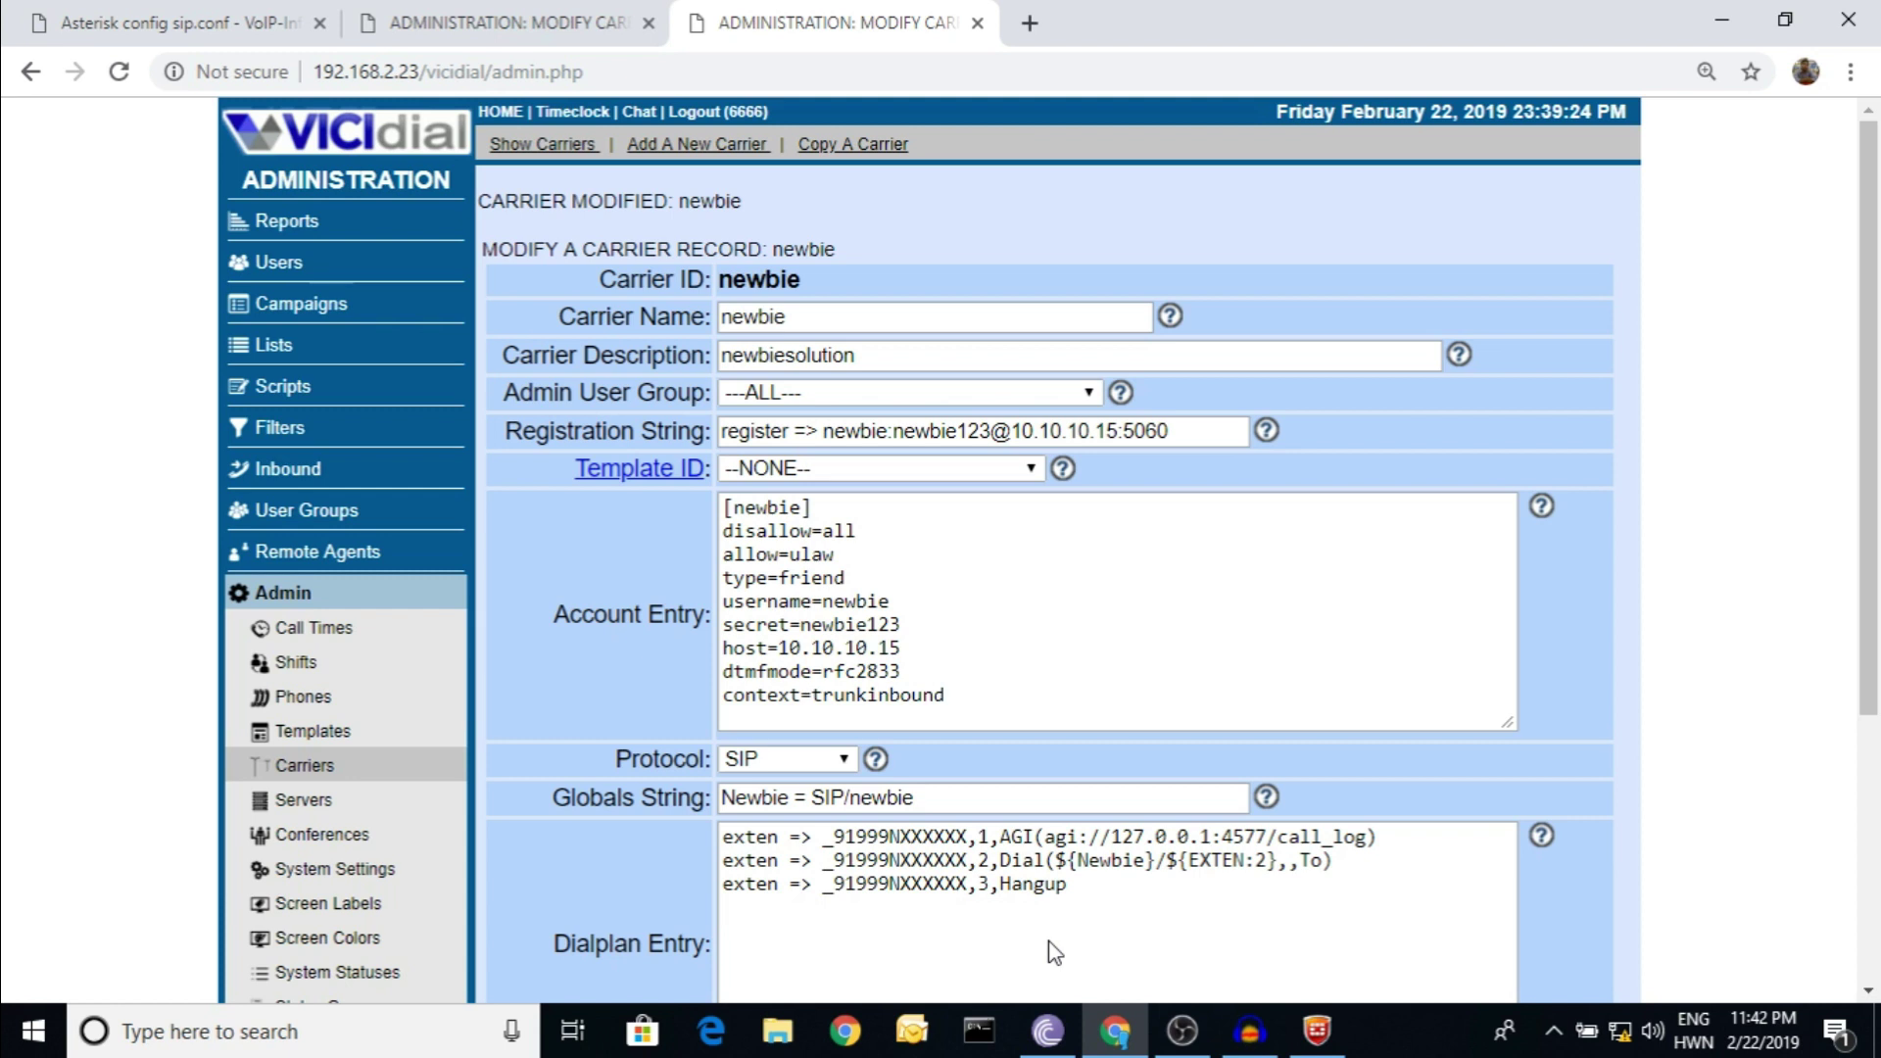